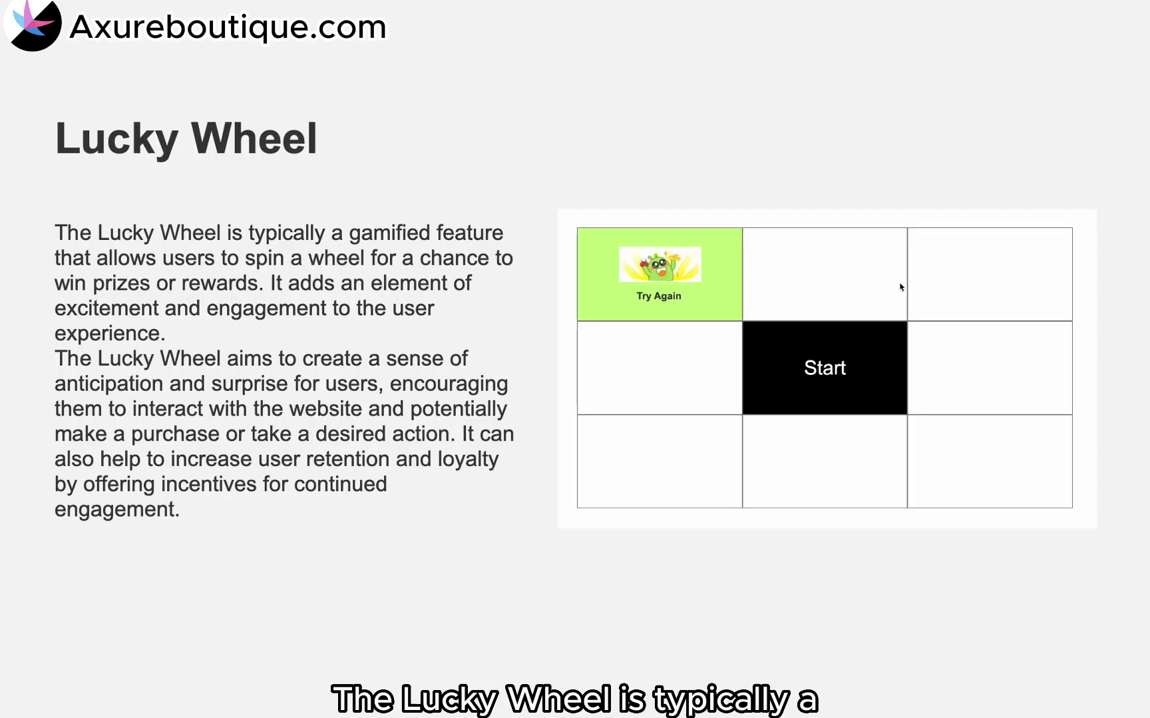
Spin the lucky wheel with Start, dismiss the prize popup with OK, and spin again
left_click(837, 352)
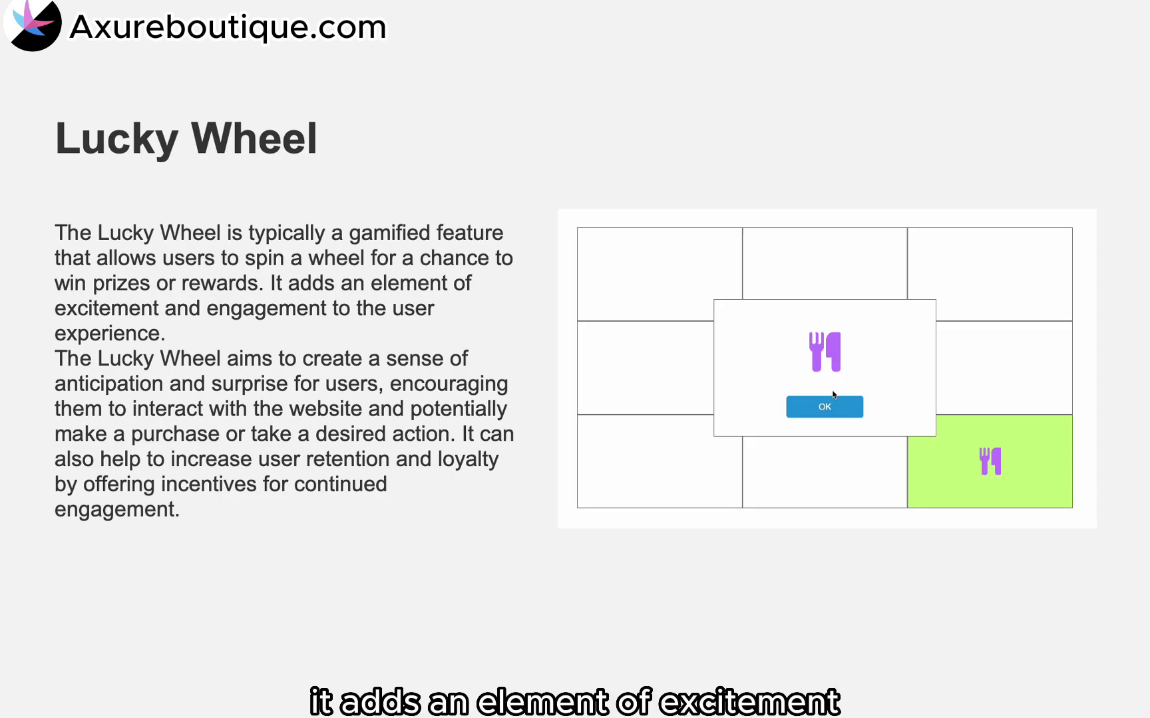
left_click(827, 408)
left_click(832, 378)
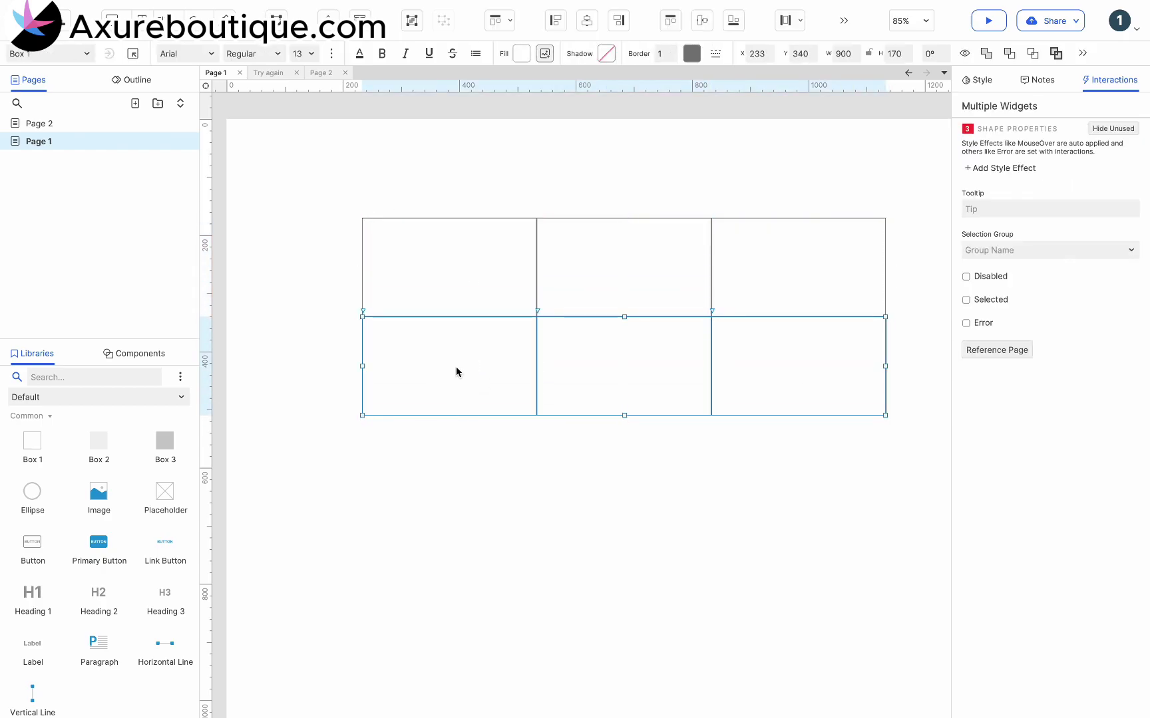
Duplicate the box row into a third row and select all nine boxes
key("ctrl+d")
left_click(318, 272)
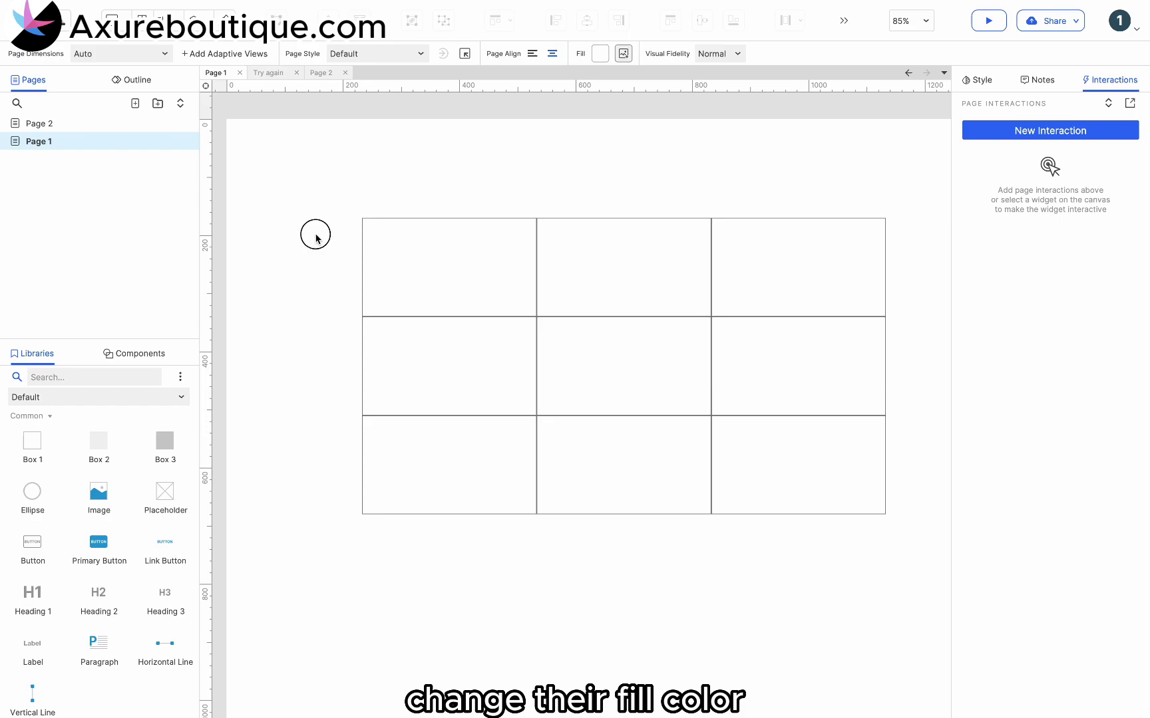
left_click_drag(316, 238, 808, 567)
Fill the nine boxes light green #CAF982 and reselect them
left_click(525, 54)
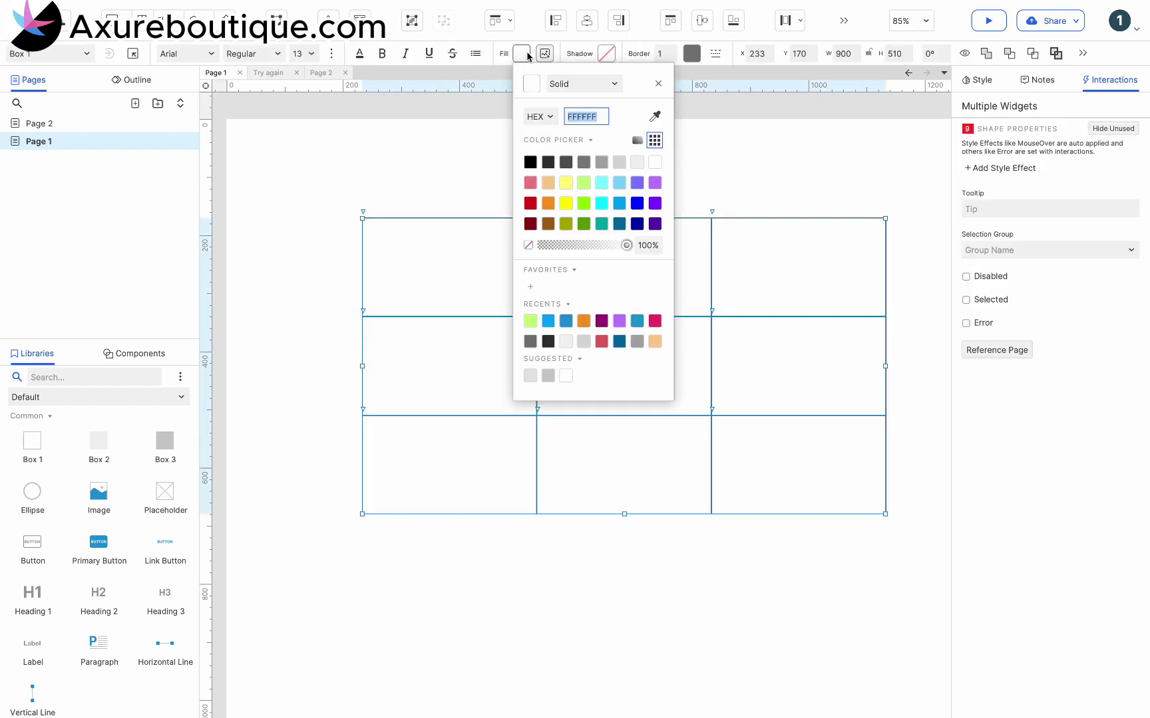
left_click(531, 322)
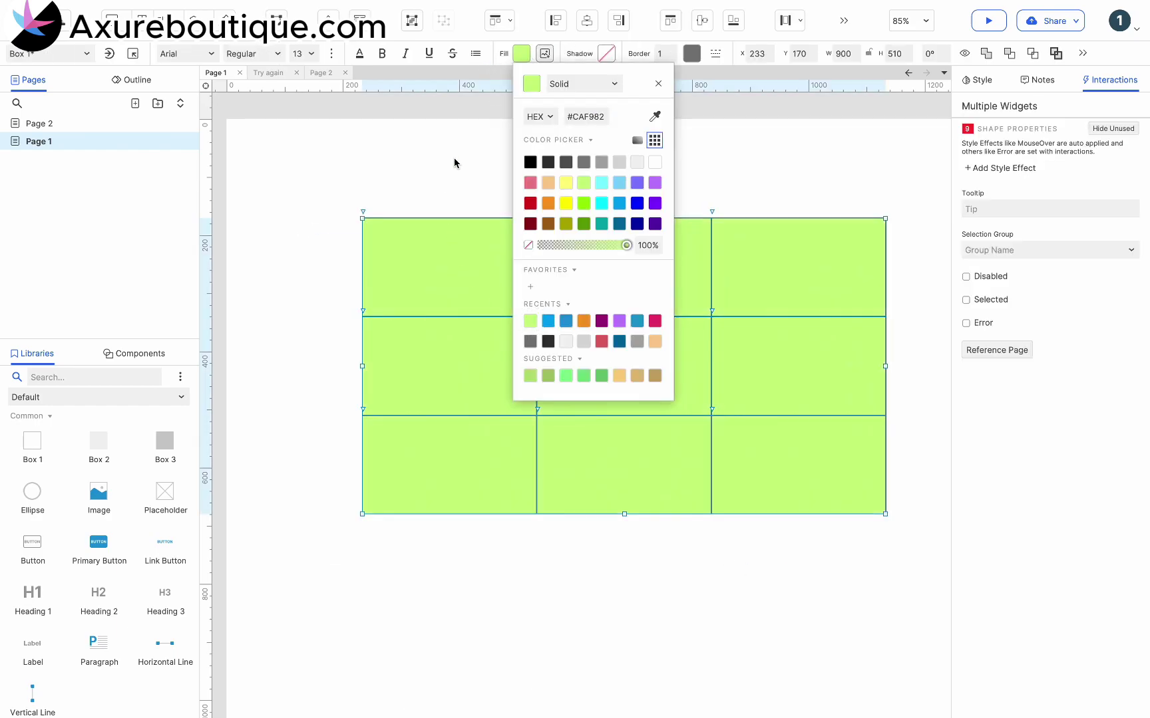
left_click(383, 157)
left_click_drag(383, 156, 776, 561)
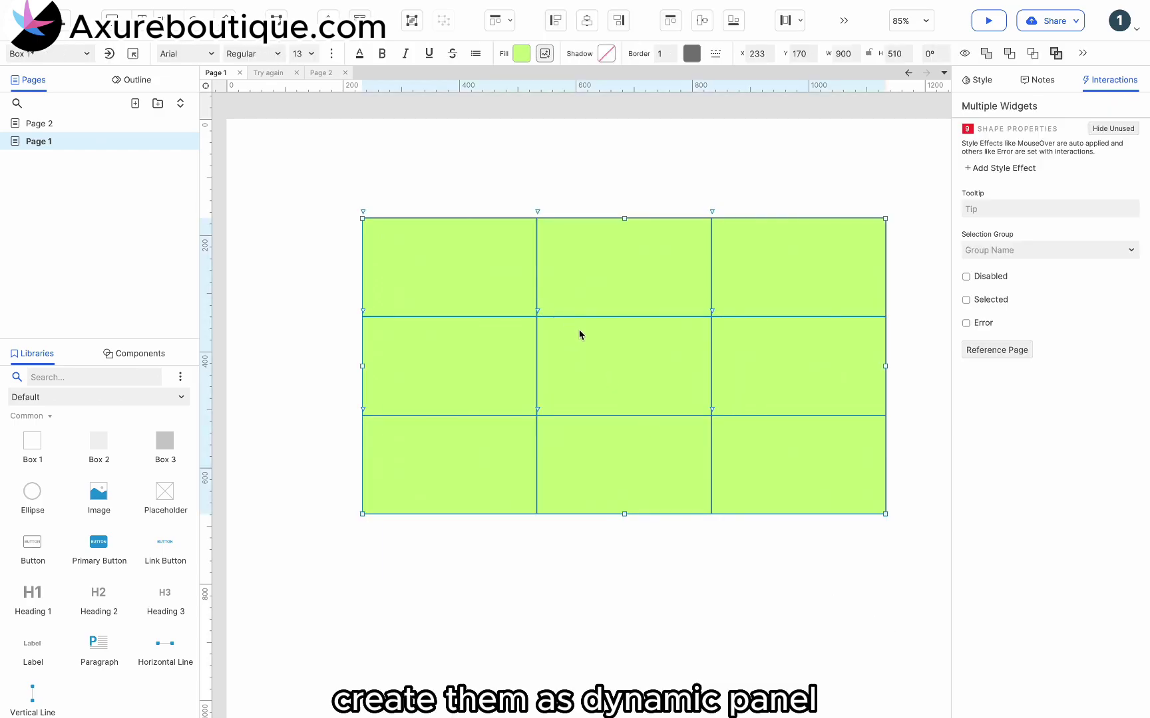
Convert the nine boxes into a dynamic panel and open State 1 for editing
right_click(579, 334)
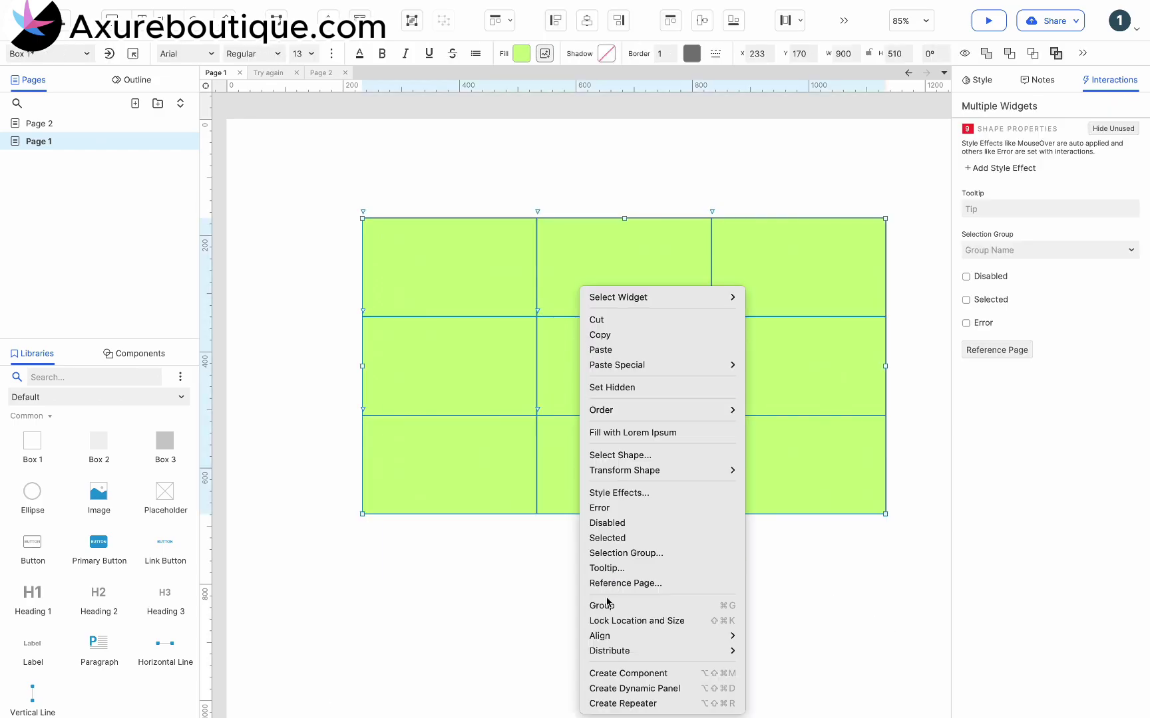
left_click(608, 688)
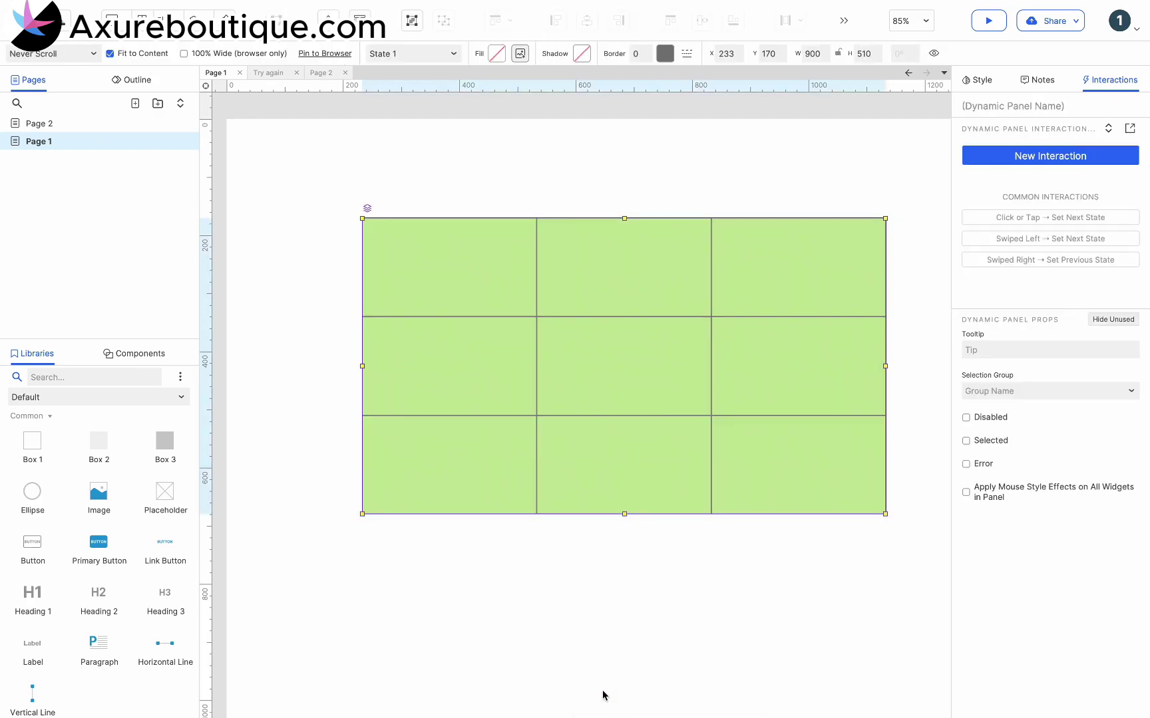
double_click(494, 326)
left_click(546, 189)
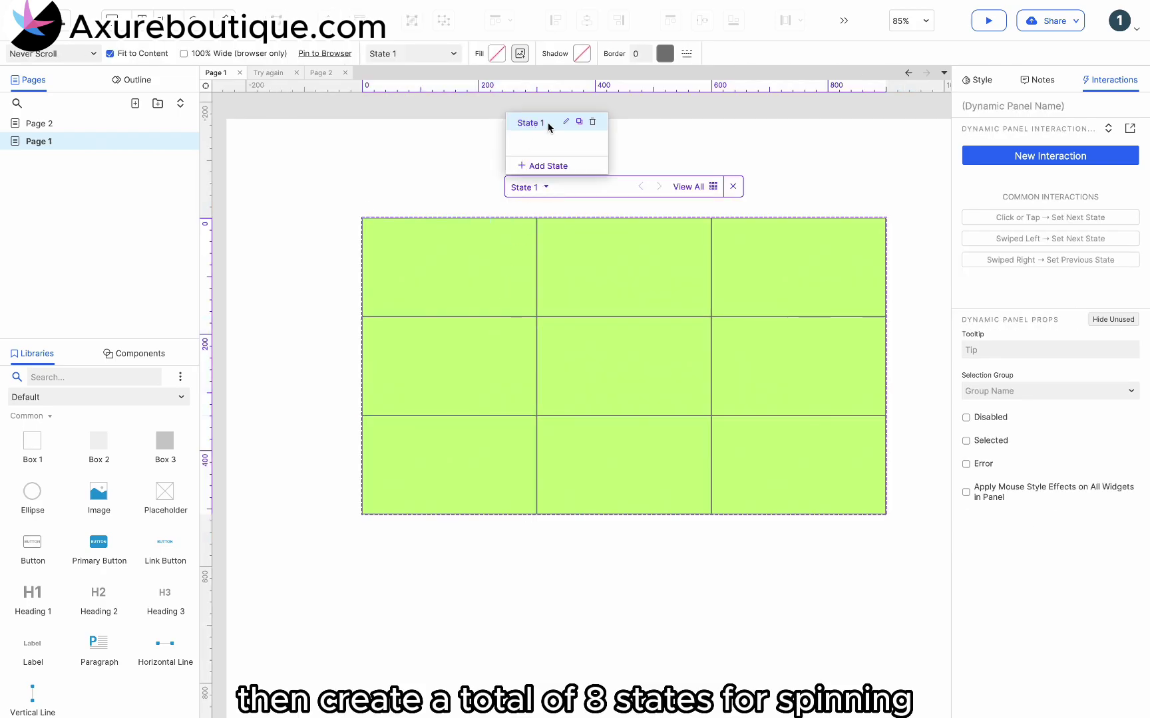
Duplicate states until State 1 through State 8 exist, then return to State 1
left_click(578, 123)
left_click(526, 142)
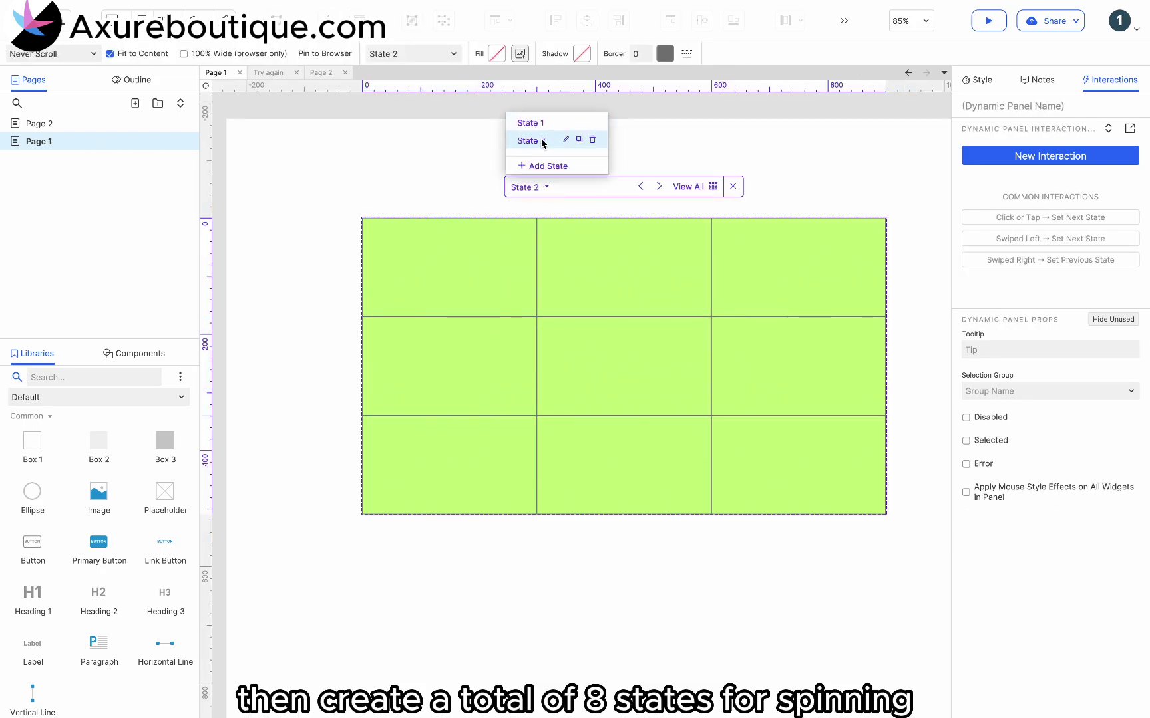
left_click(579, 140)
left_click(580, 141)
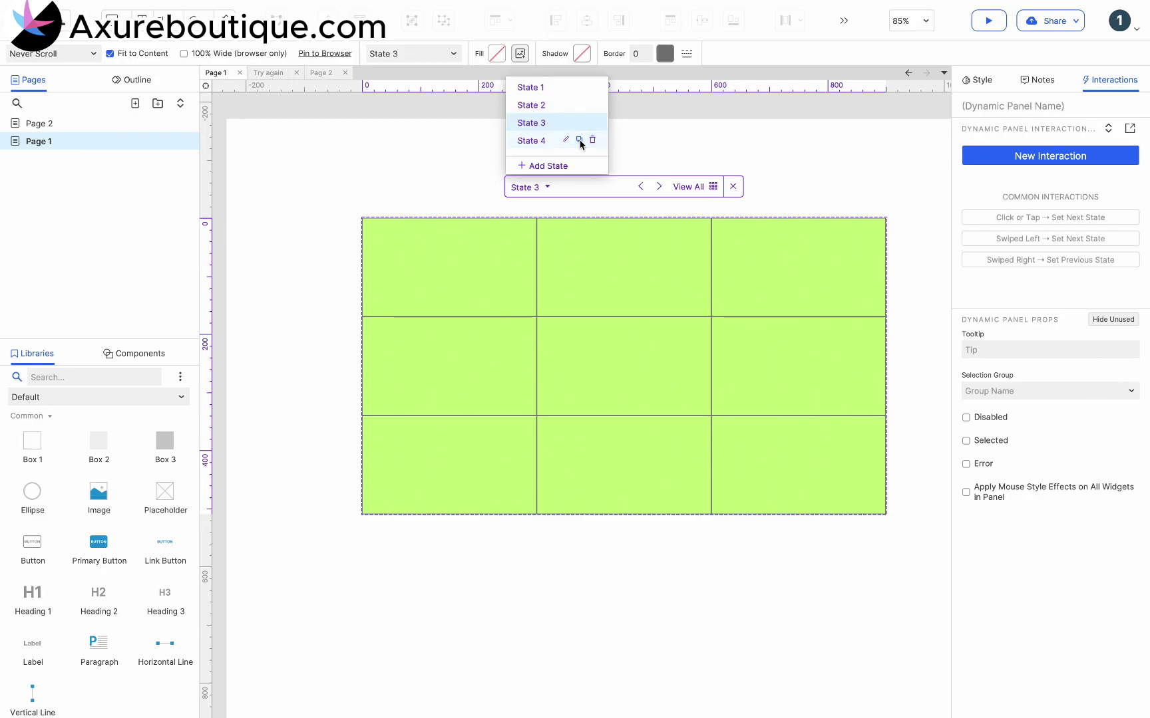
left_click(533, 139)
left_click(580, 140)
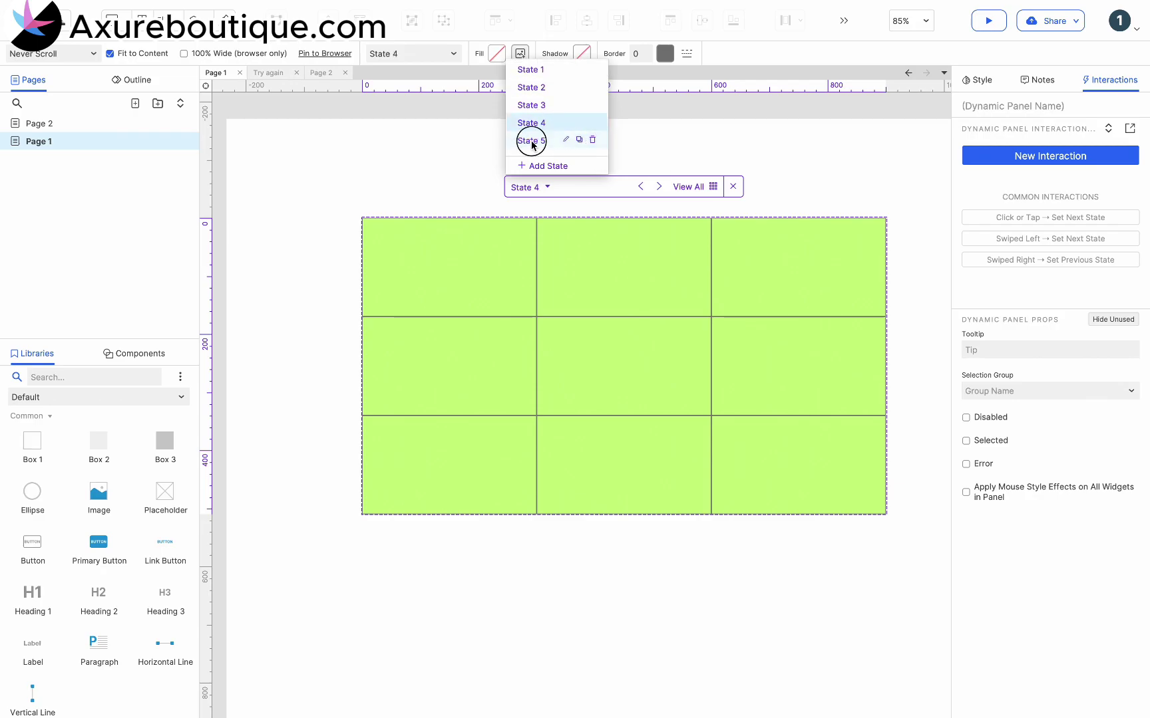
left_click(531, 141)
left_click(579, 140)
left_click(527, 141)
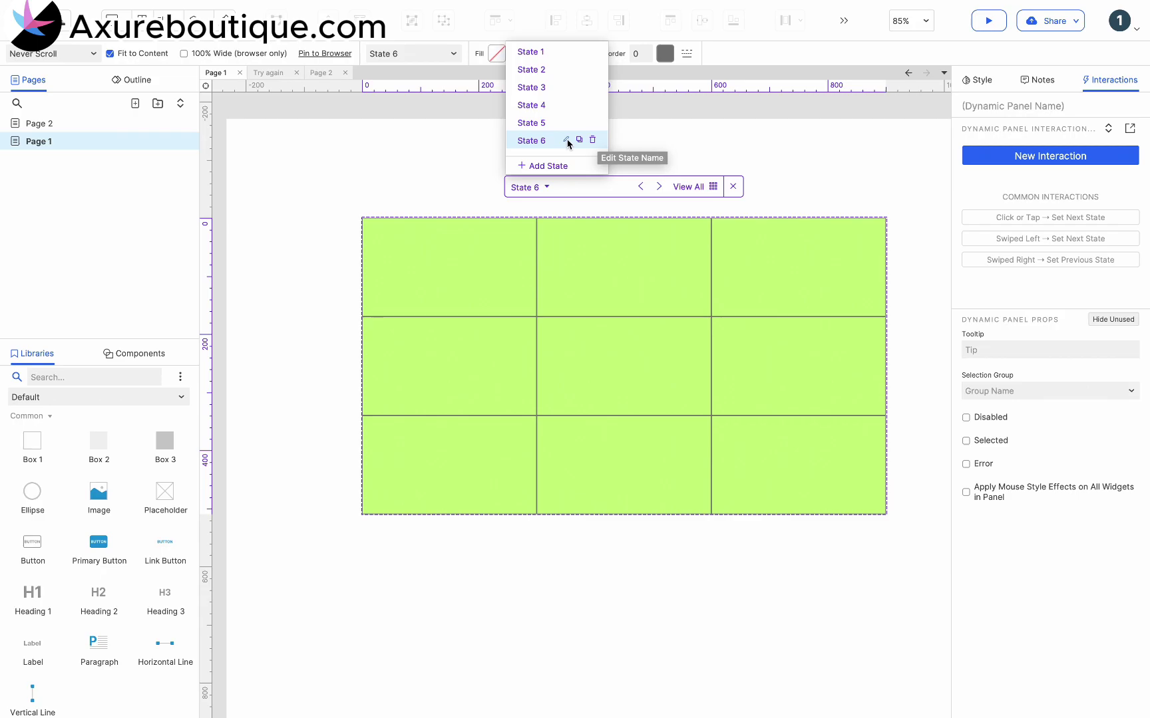
left_click(579, 141)
left_click(570, 142)
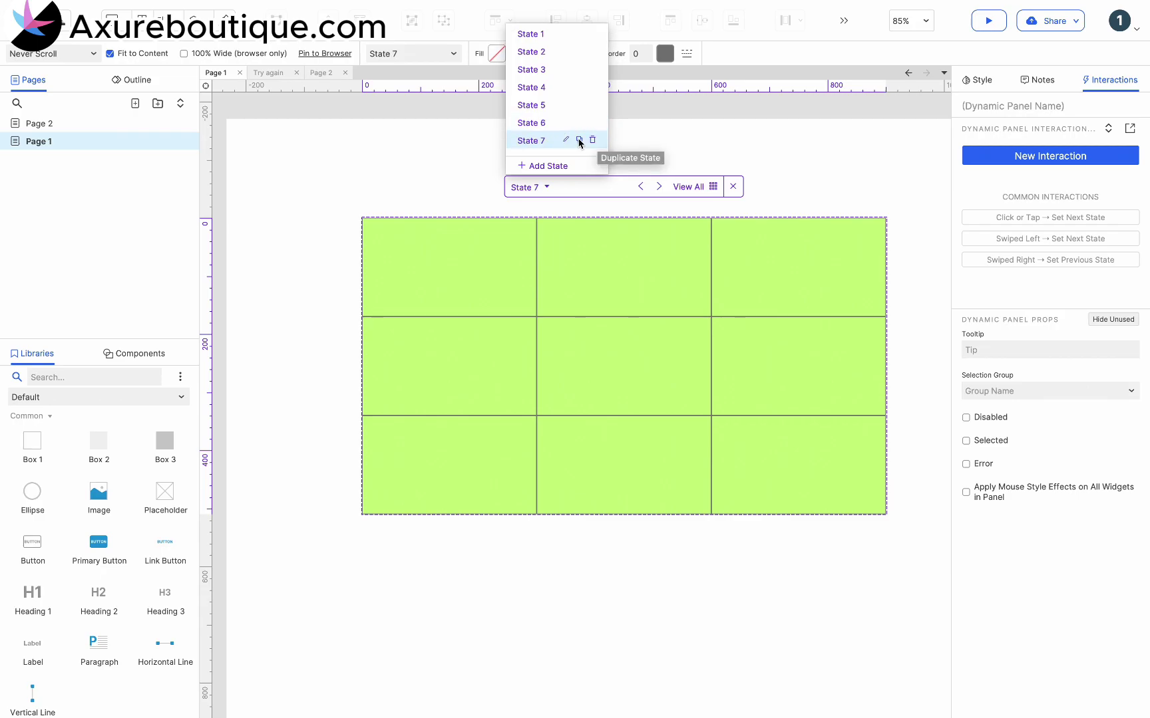
left_click(579, 141)
left_click(536, 19)
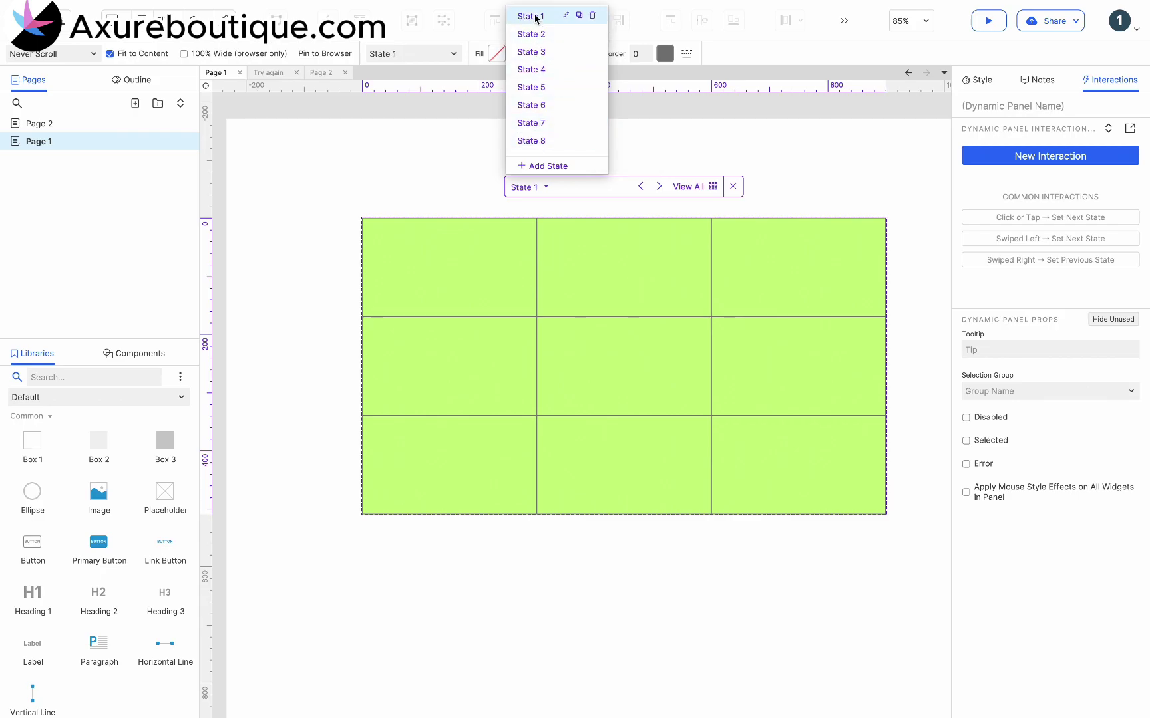
left_click(496, 259)
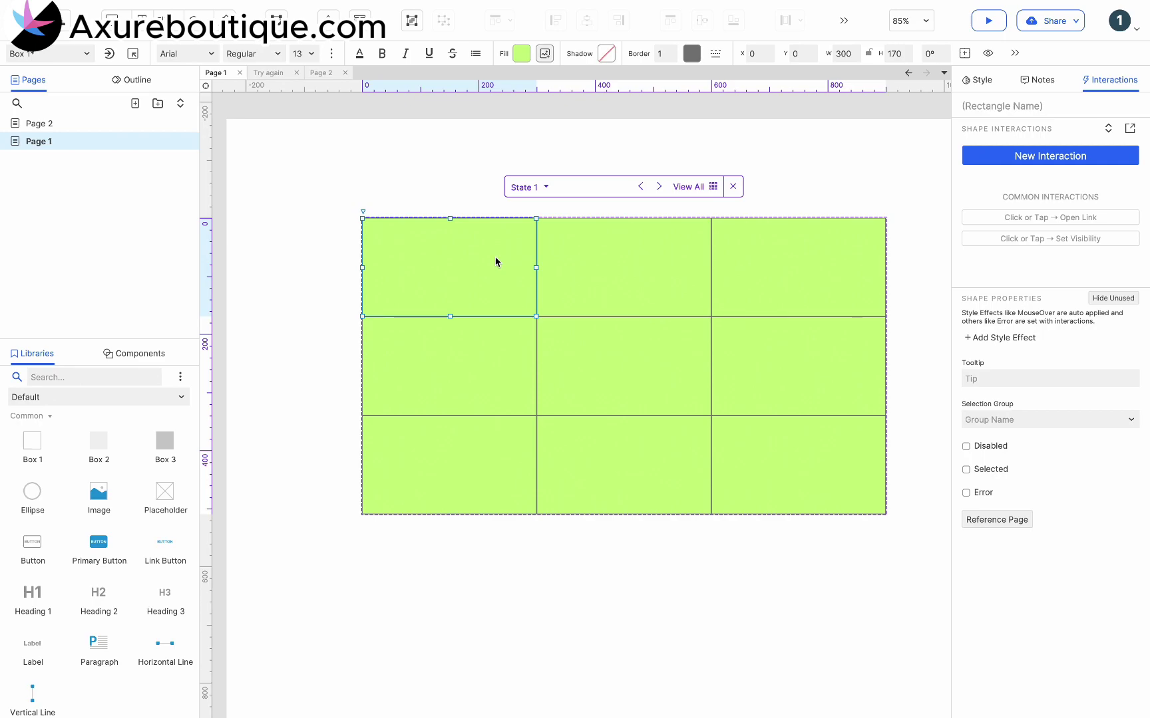
Place the Try again image component in the top-left cell
left_click(134, 353)
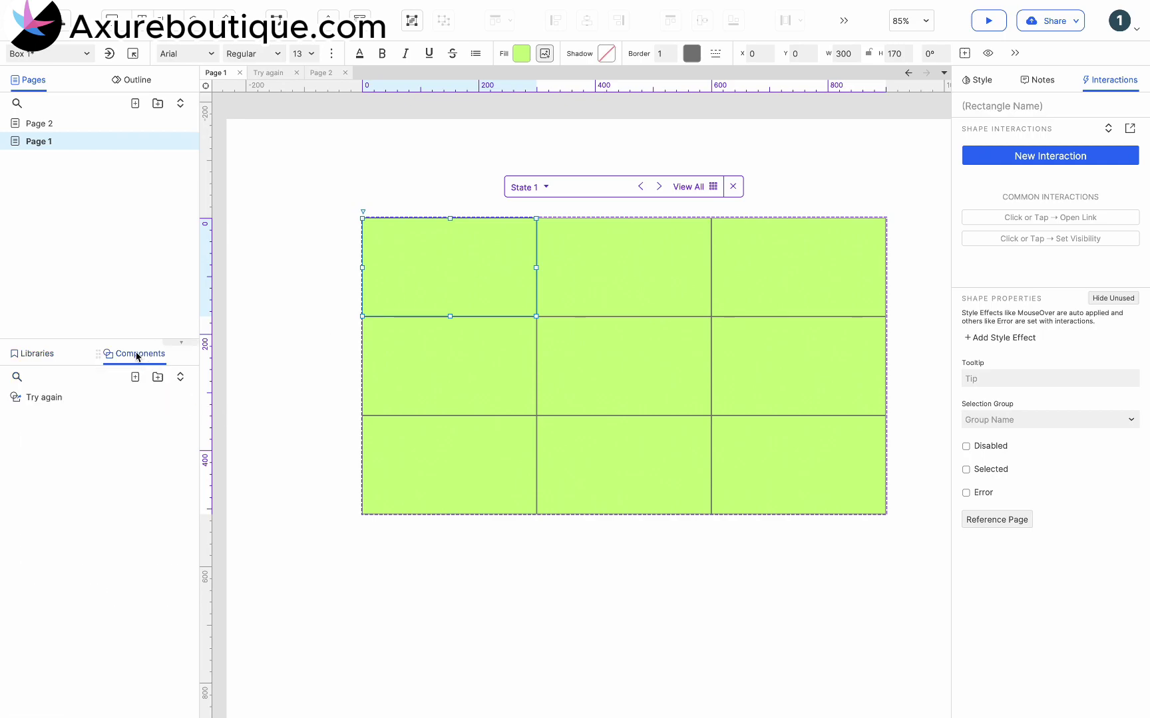
mouse_move(37, 403)
left_click_drag(38, 404, 409, 244)
Add a Heading 3 below the image reading 'Try Again'
left_click(40, 353)
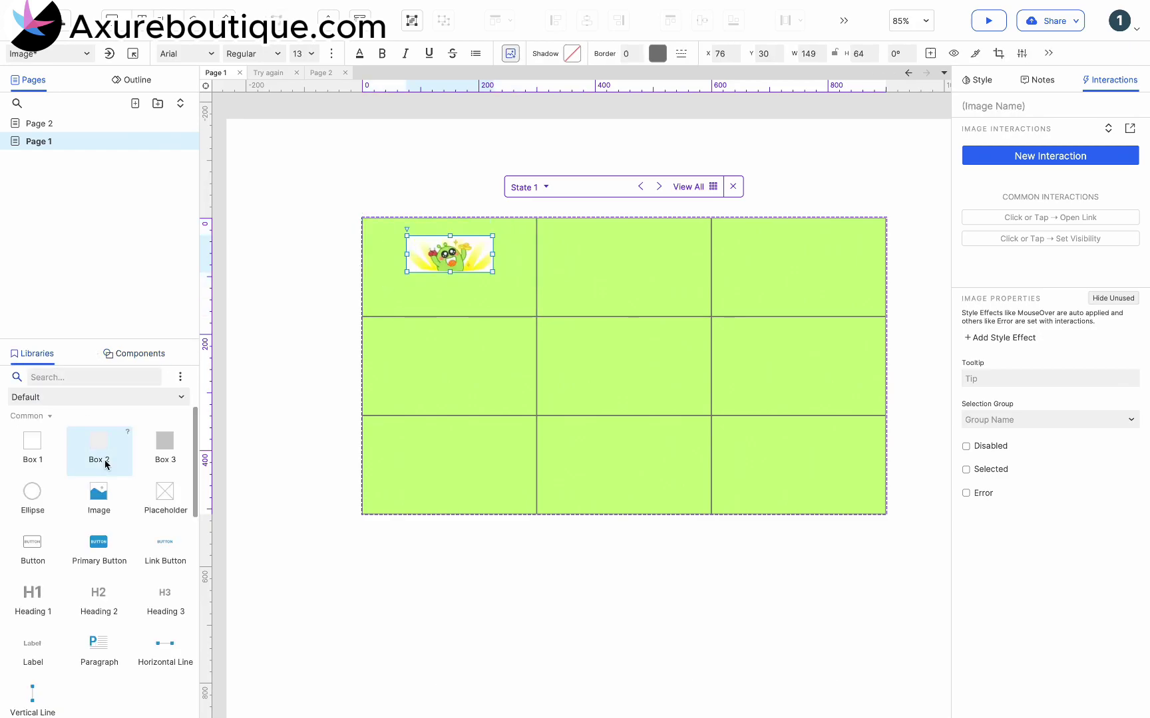
left_click_drag(163, 595, 449, 290)
double_click(448, 290)
type("Try Again")
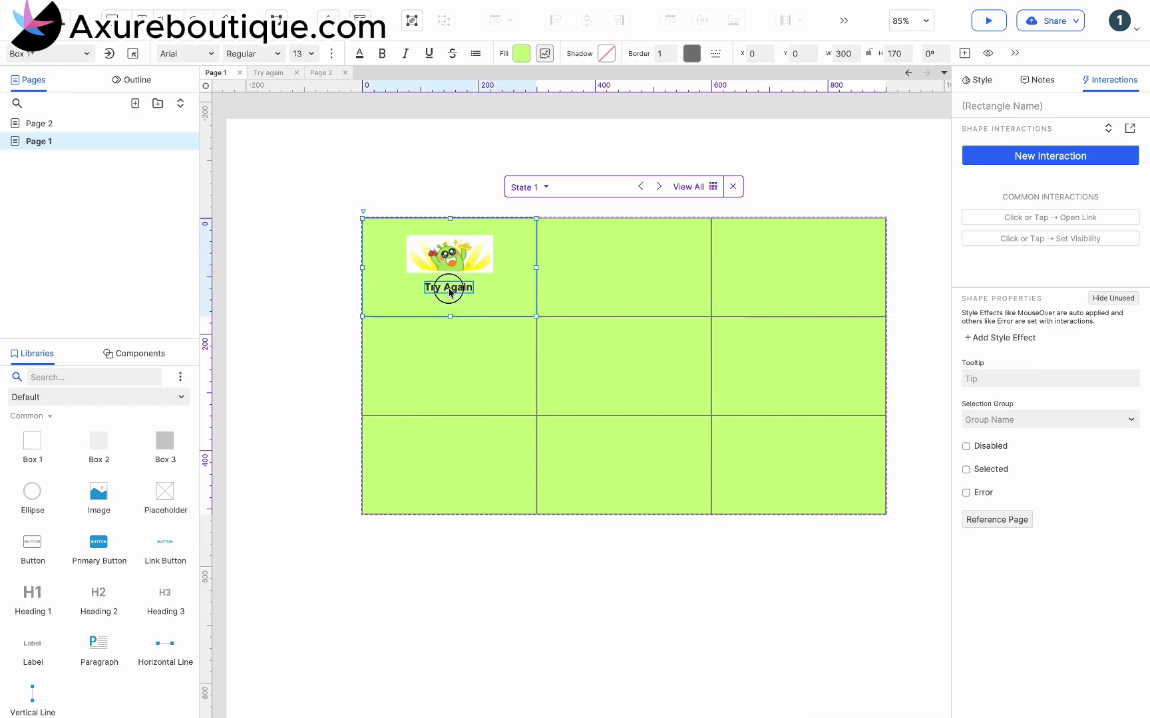
left_click(449, 287)
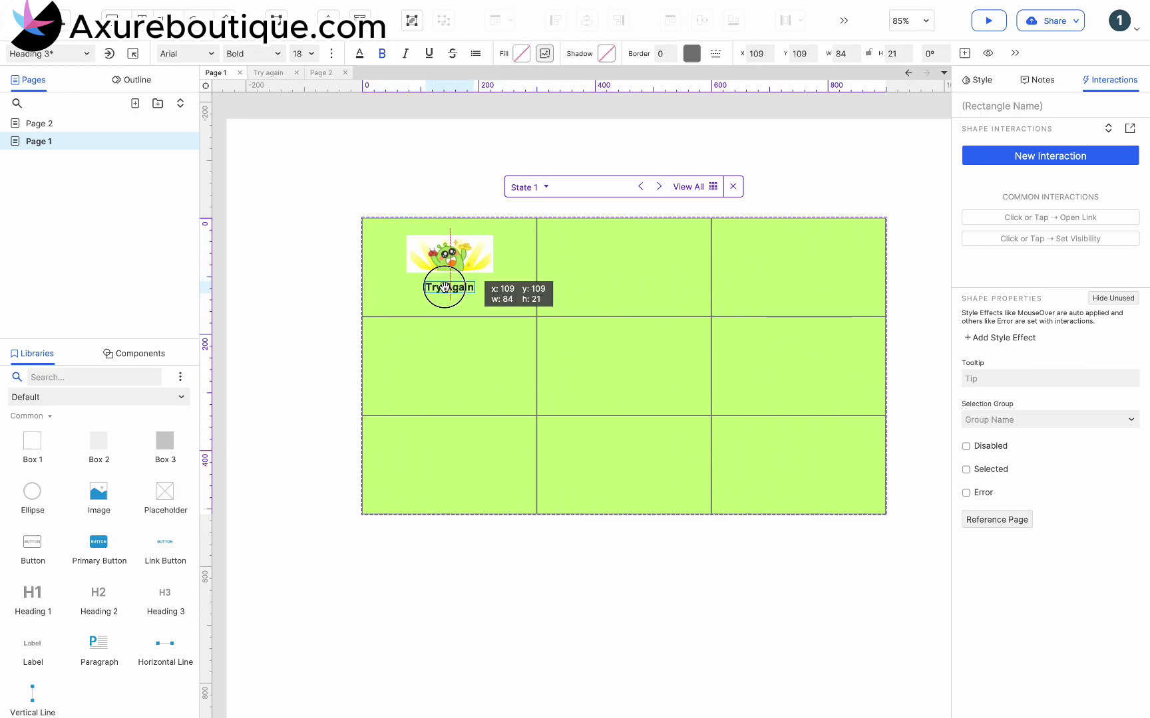
Remove the fill from the other eight cells so they turn white
left_click(457, 260)
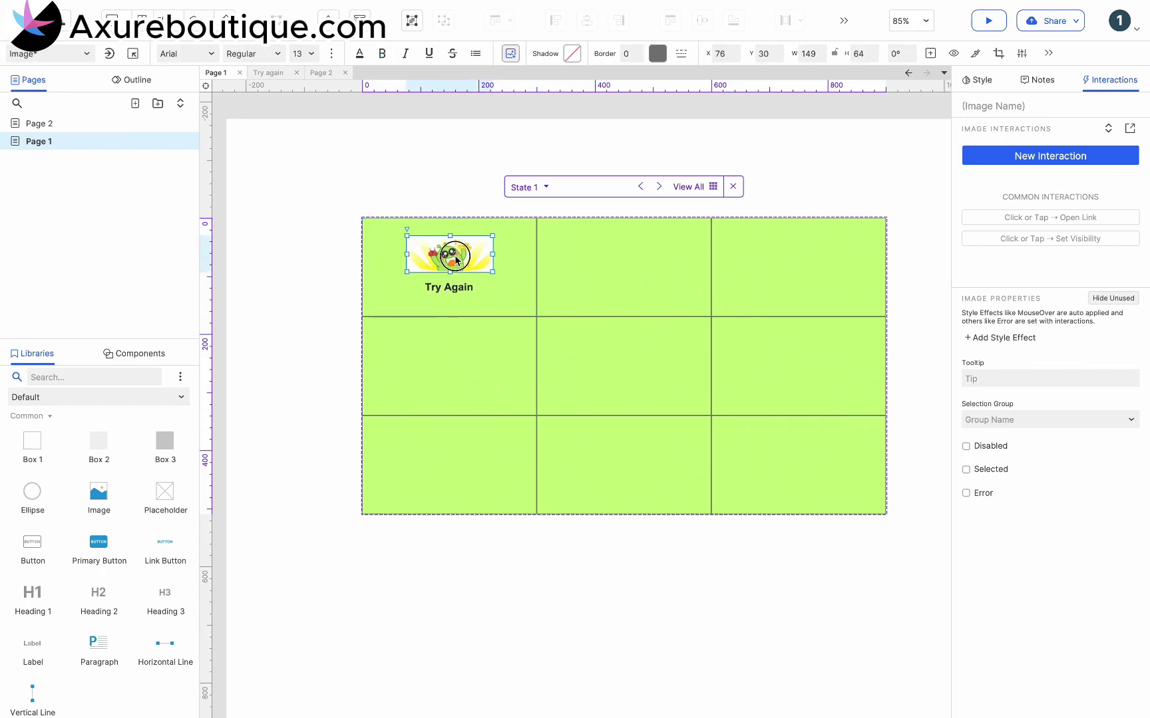
left_click(456, 291, "shift")
left_click(644, 290)
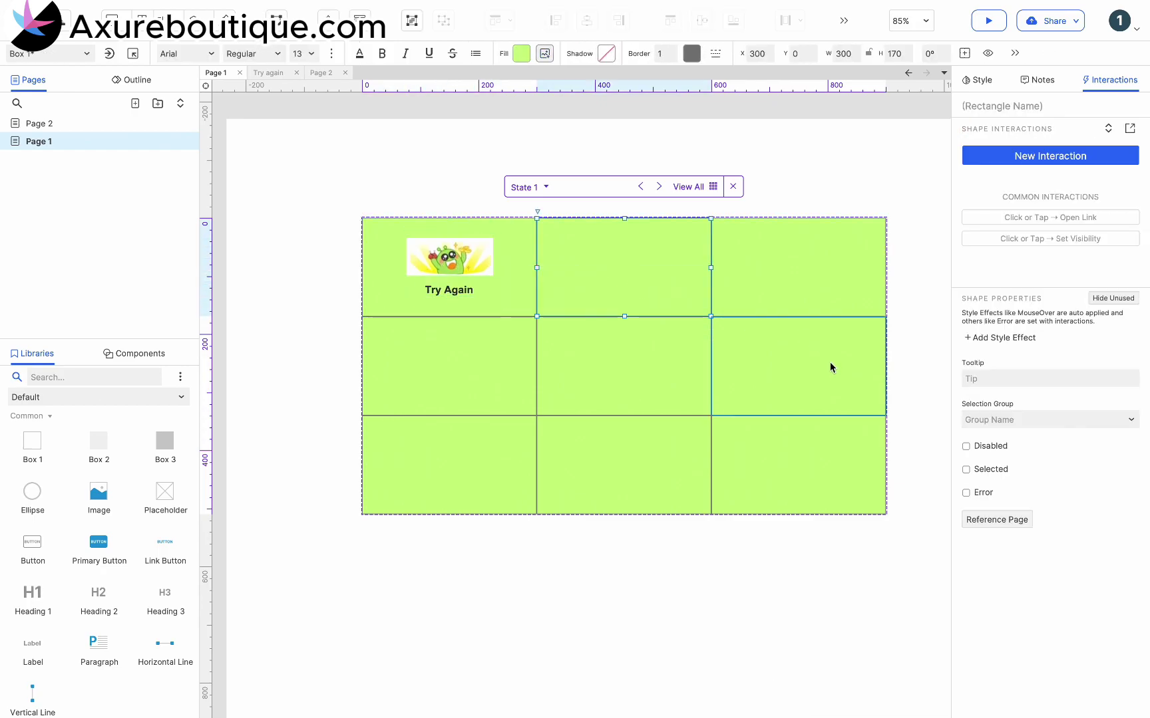
left_click_drag(862, 538, 457, 390)
left_click(449, 290, "shift")
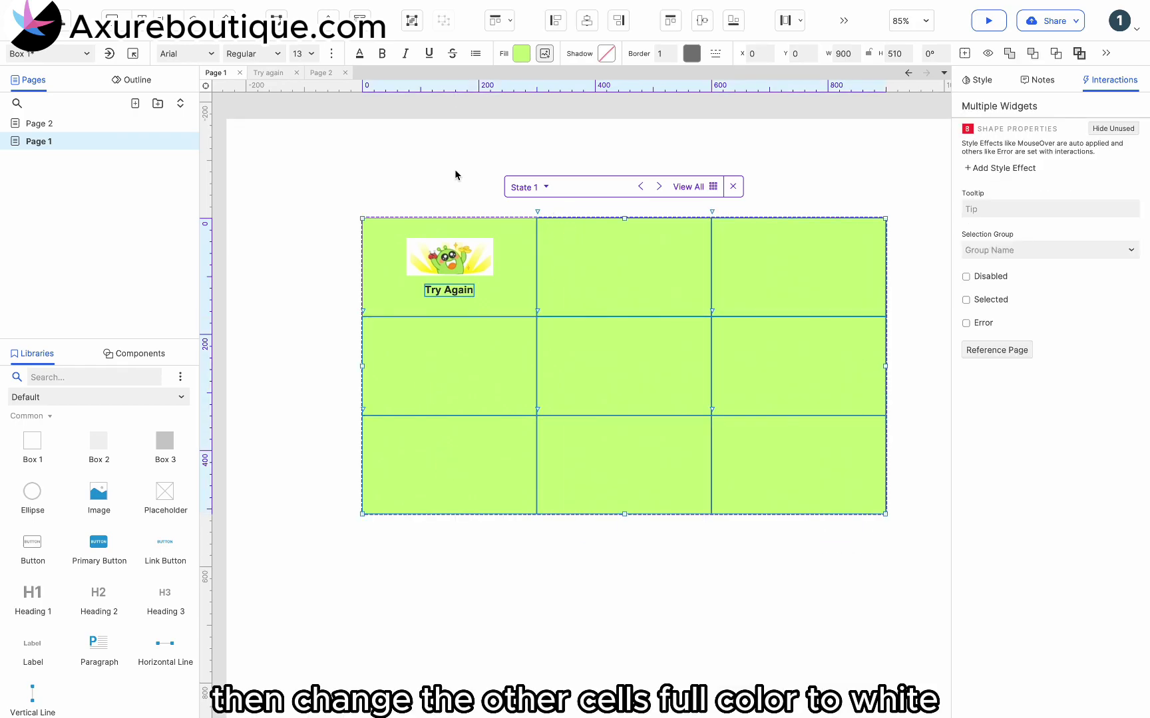
left_click(522, 54)
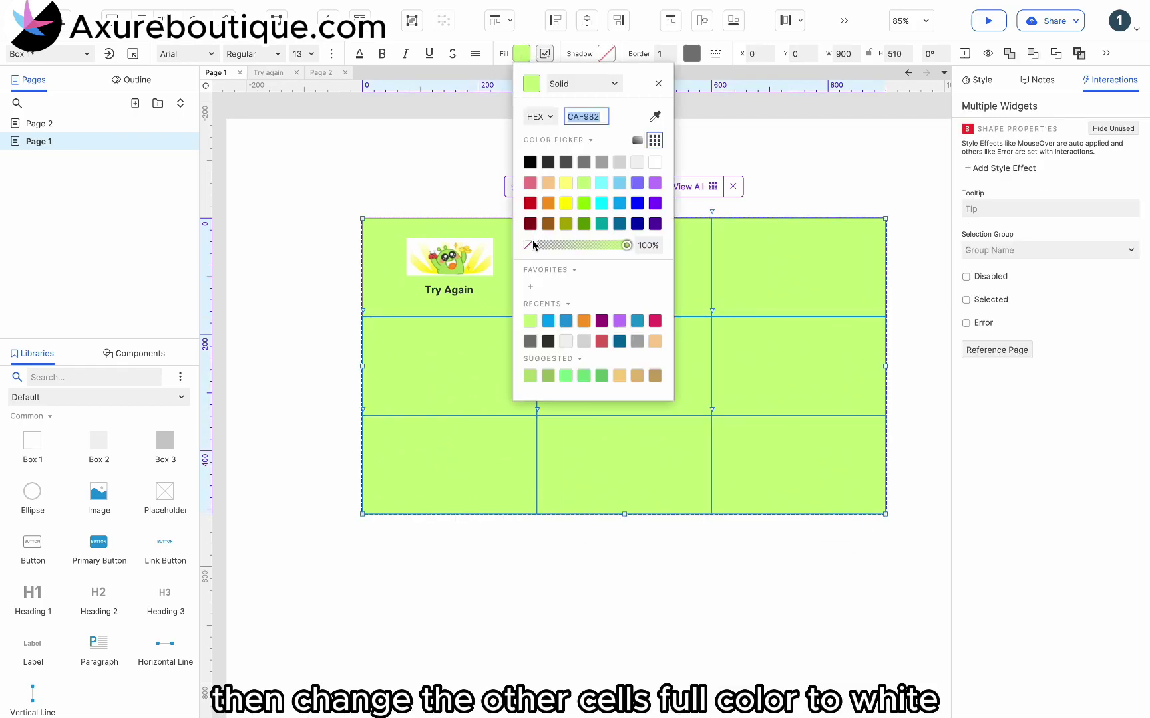
left_click(530, 246)
left_click(334, 312)
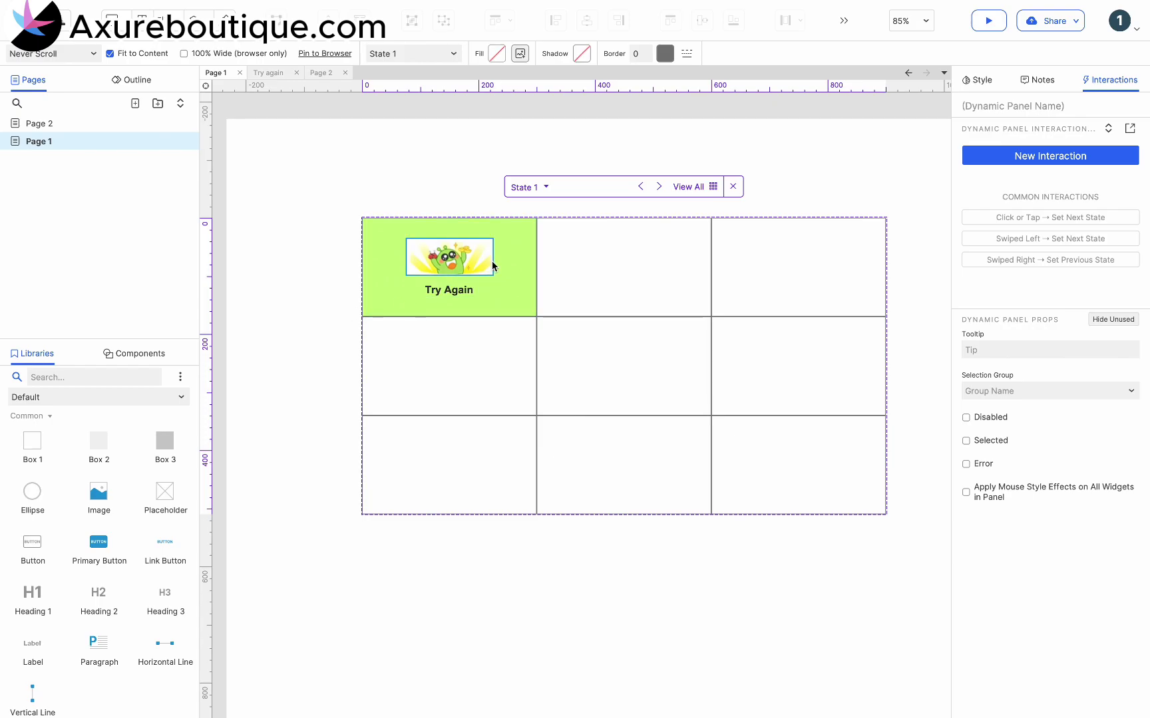
In State 2, make every cell except the top-centre one white
left_click(546, 188)
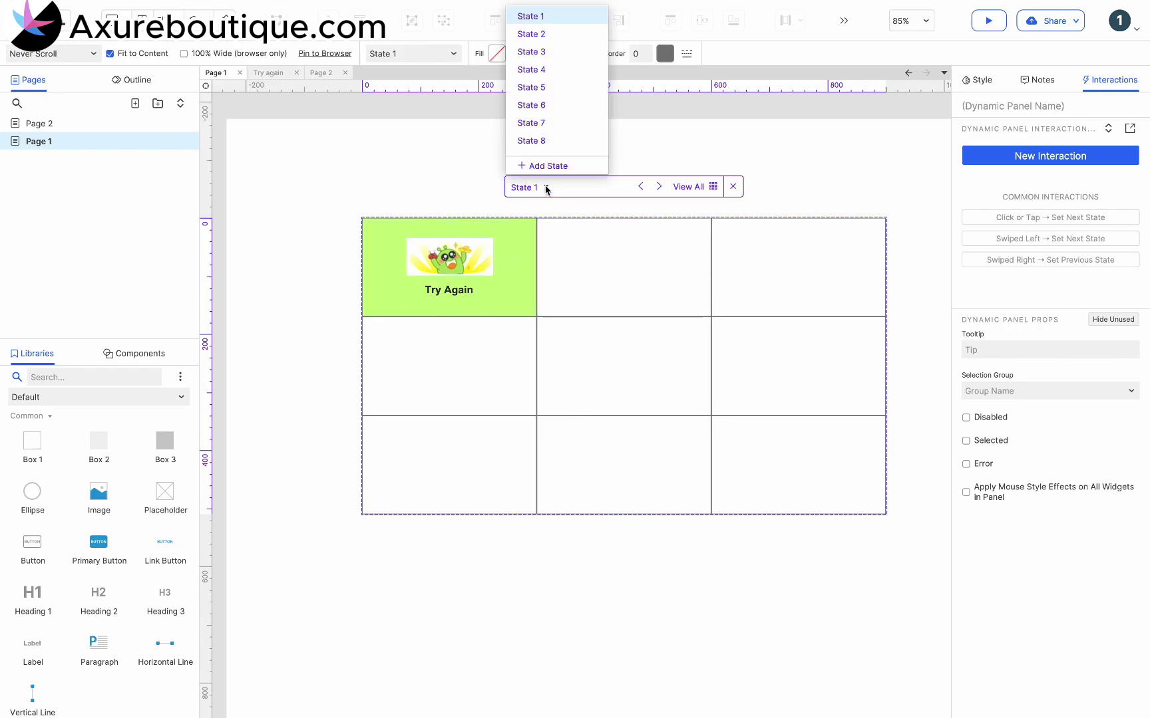
left_click(532, 34)
left_click(472, 239)
left_click(469, 354, "shift")
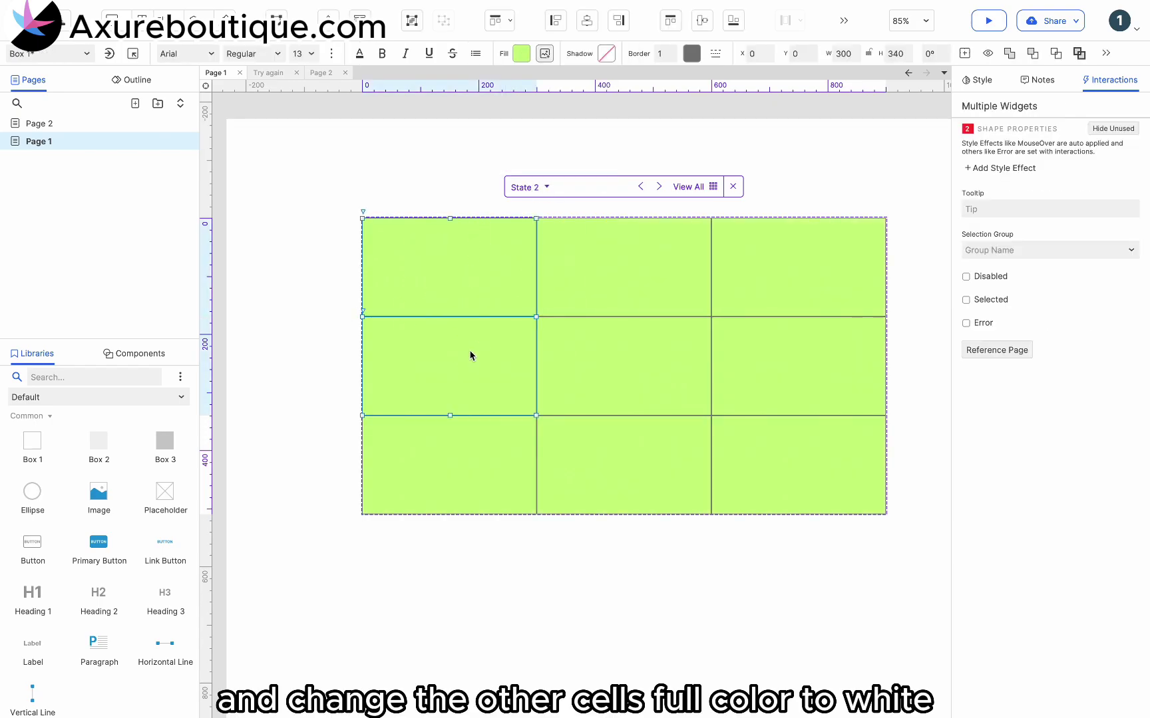
left_click(490, 446, "shift")
left_click_drag(863, 539, 706, 299)
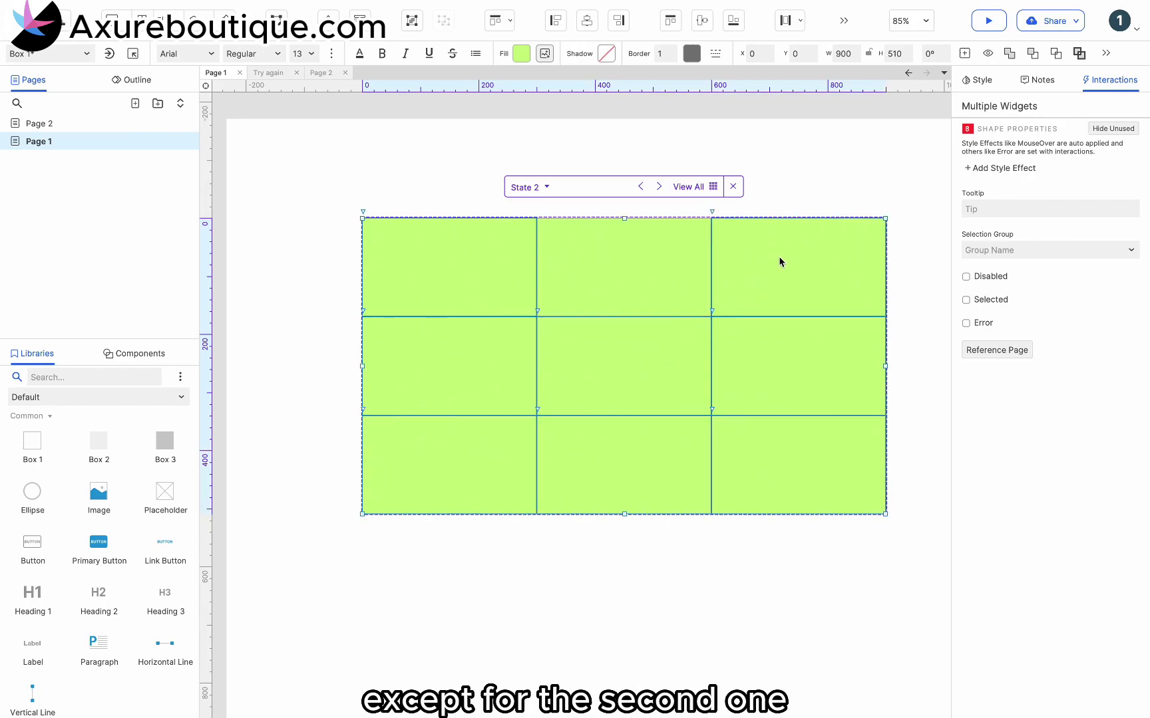
left_click(521, 54)
left_click(654, 163)
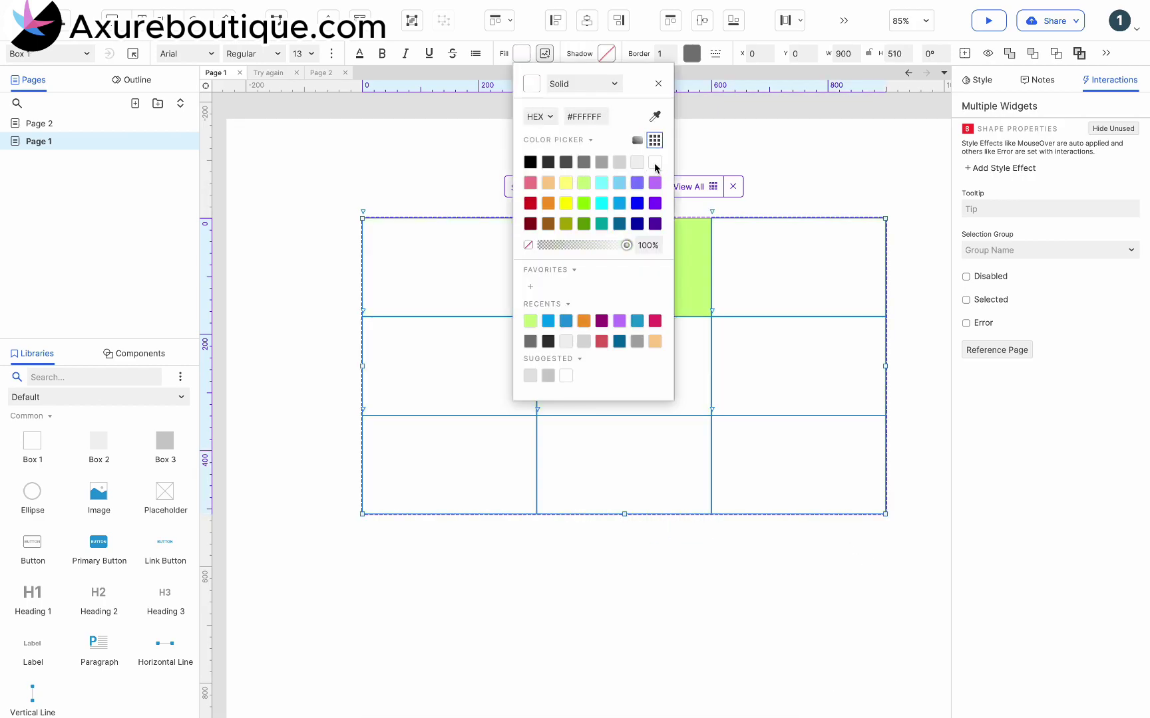
left_click(77, 398)
Place a blue Automobile icon from the Icons library in the green top-centre cell
left_click(77, 398)
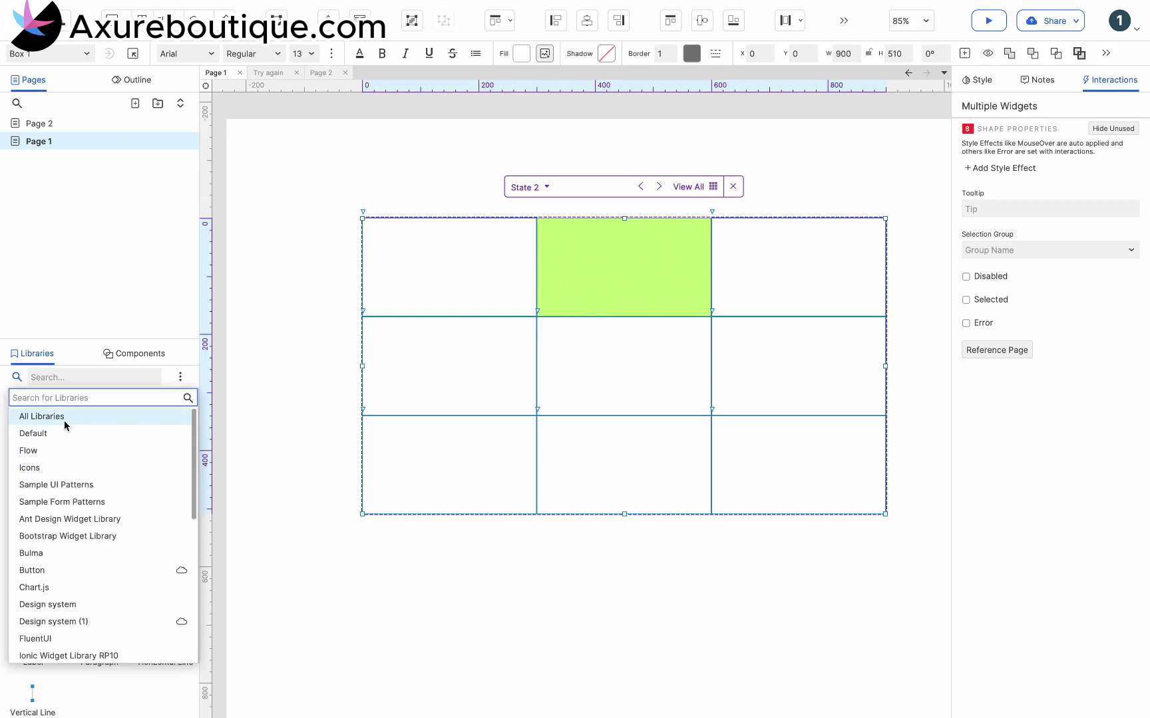
left_click(50, 471)
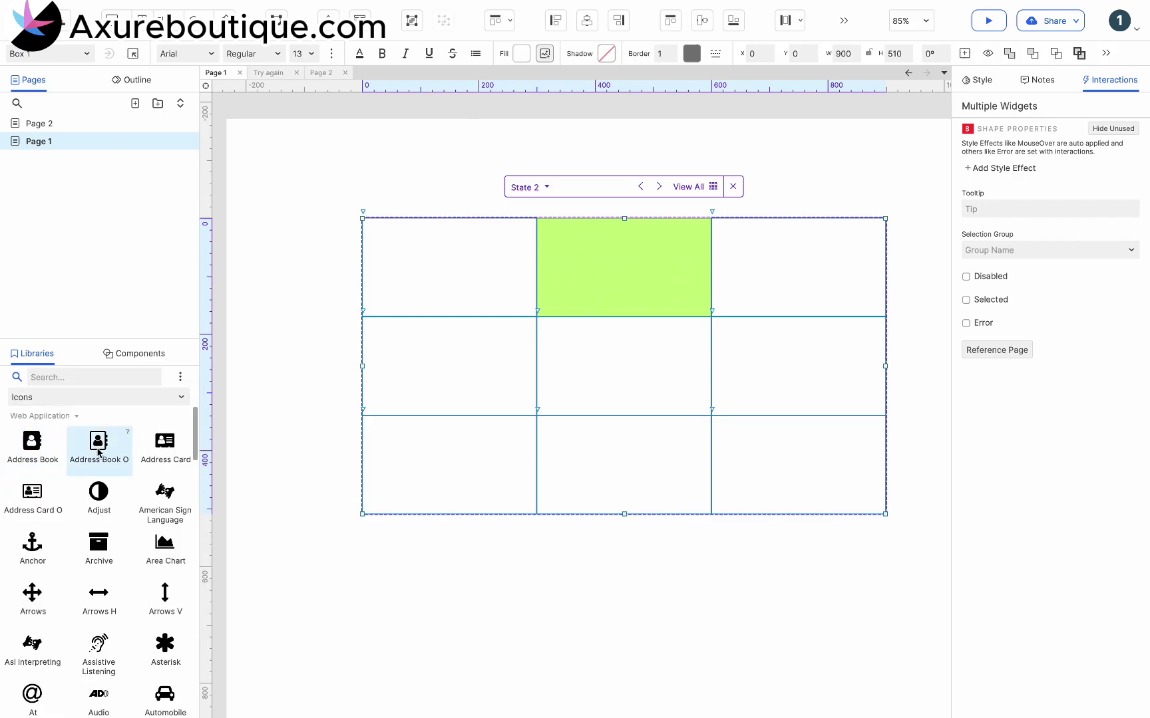
scroll(169, 682, "down", 2)
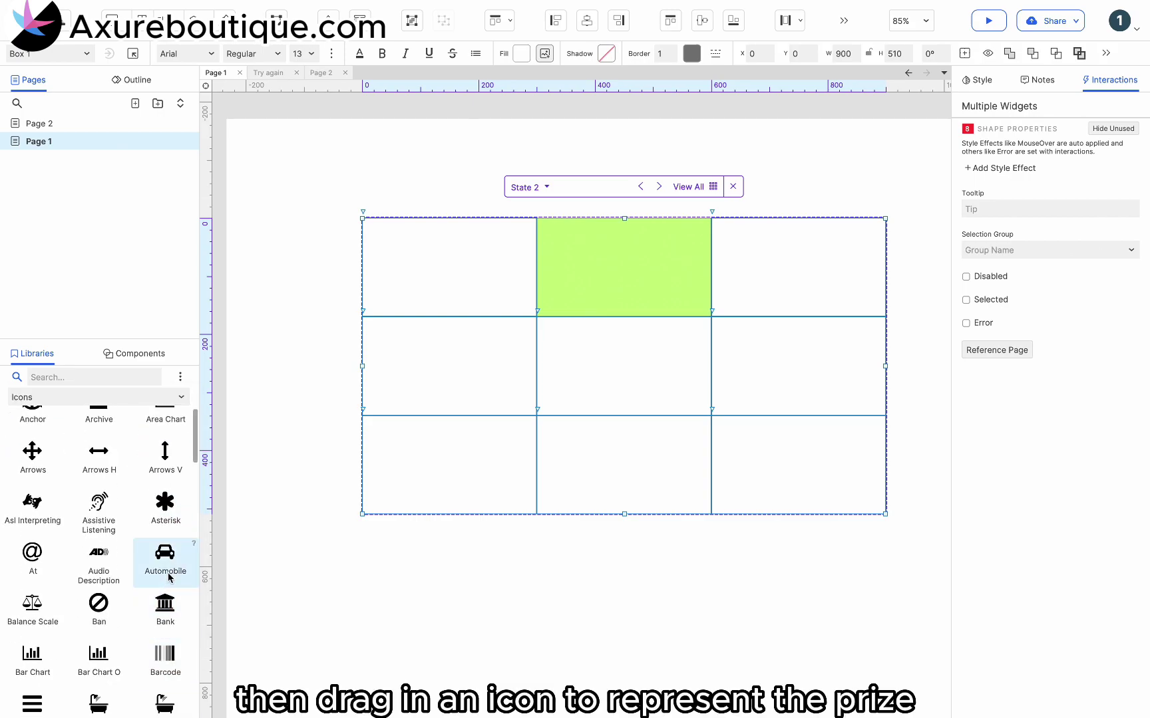
left_click_drag(171, 562, 610, 260)
left_click(522, 53)
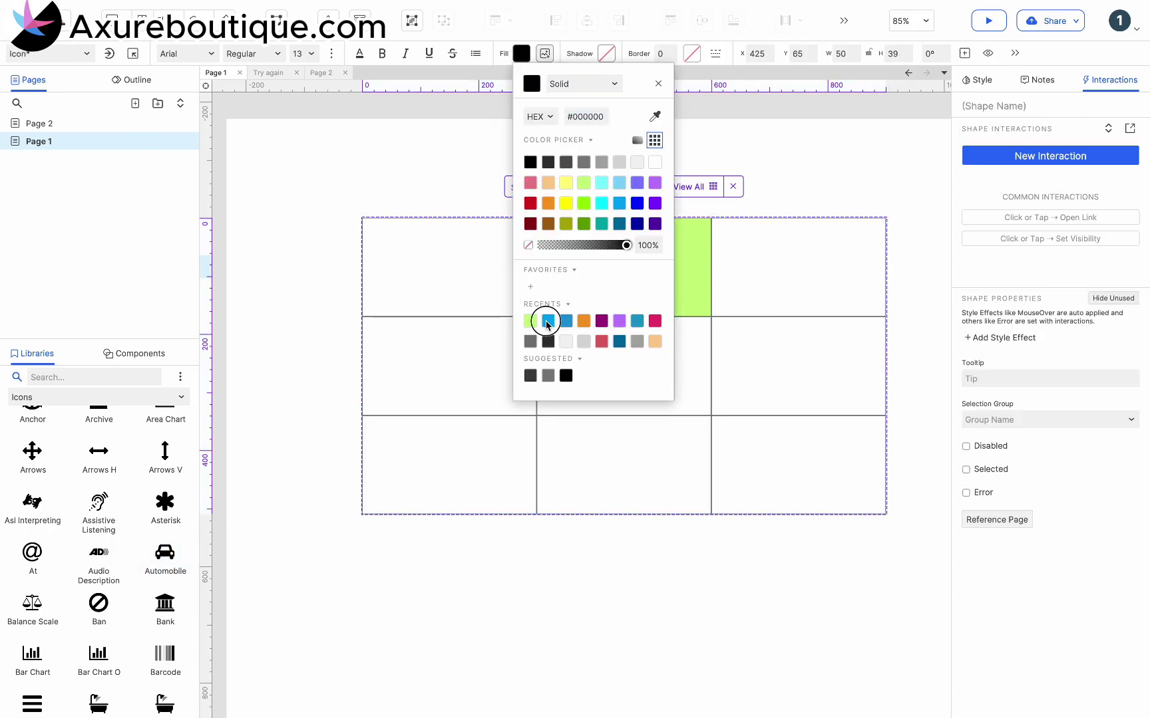
left_click(547, 324)
left_click(443, 375)
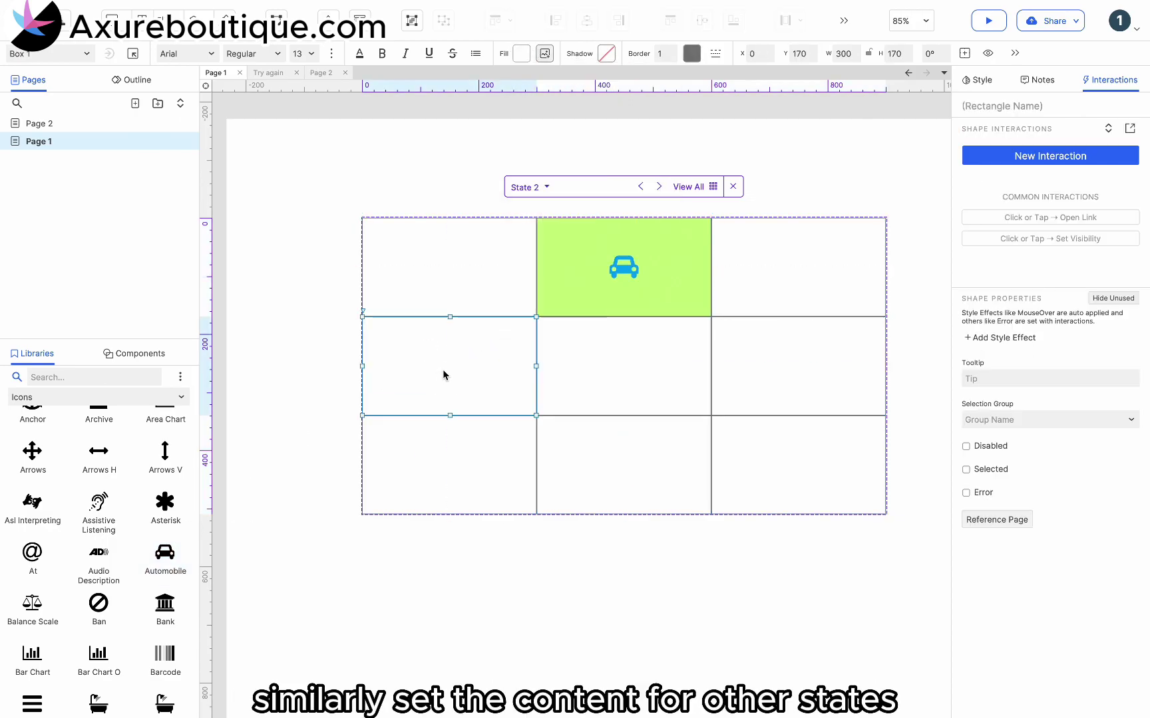
left_click(546, 188)
In State 3, select the middle and right cells and add Beer and Camera icons to the right column
left_click(538, 52)
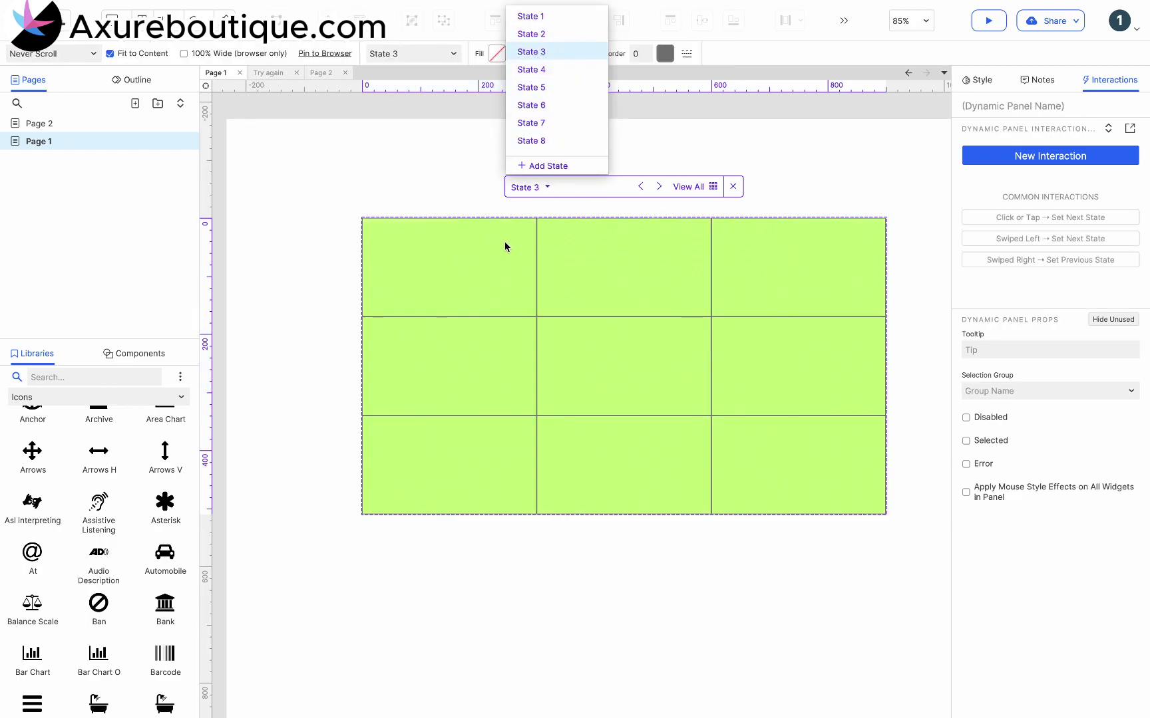
left_click_drag(696, 570, 456, 212)
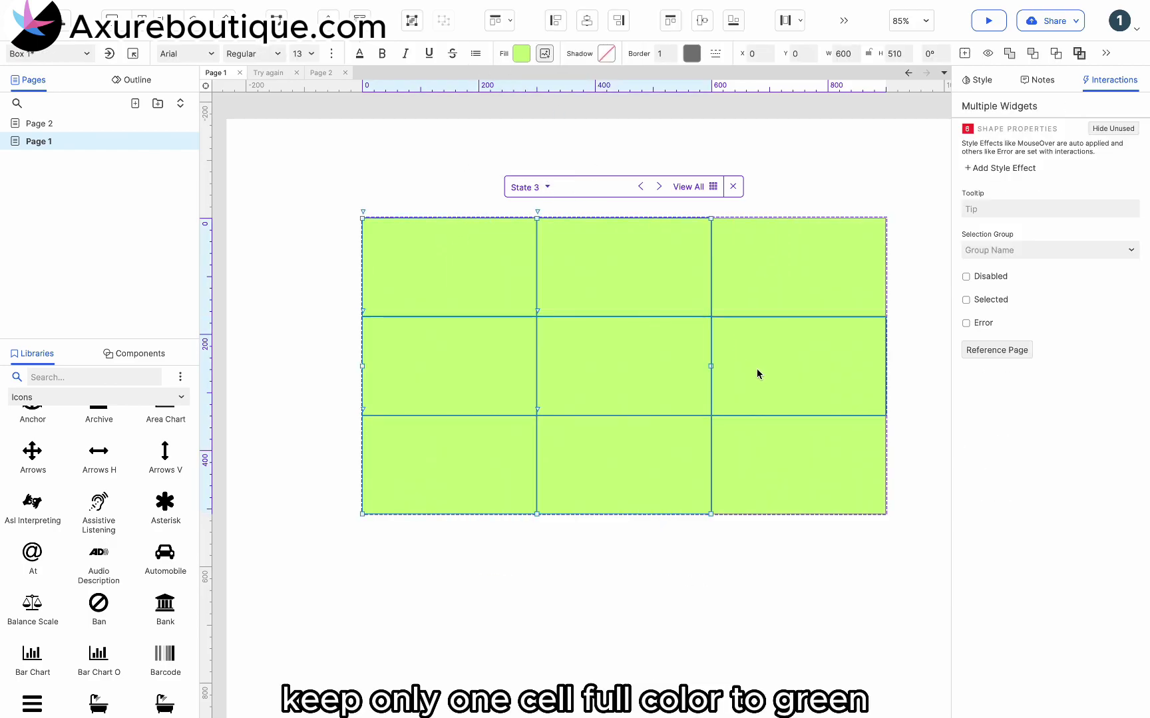
left_click(757, 374, "shift")
left_click(780, 452, "shift")
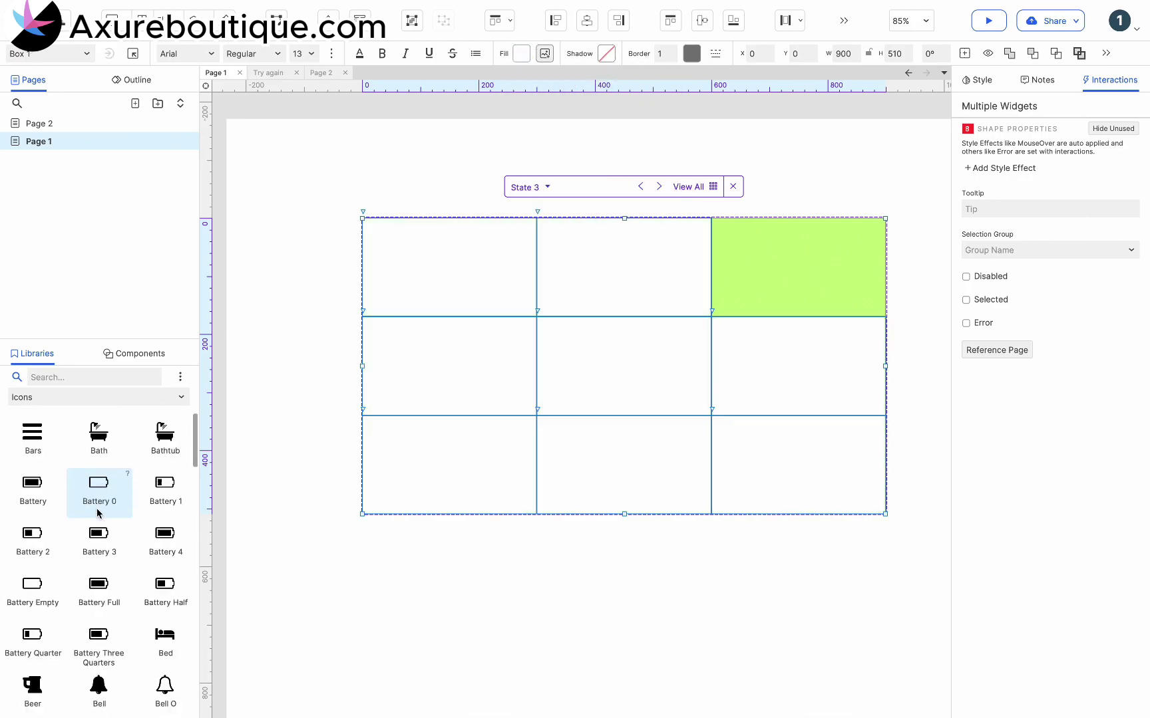
left_click_drag(95, 616, 799, 266)
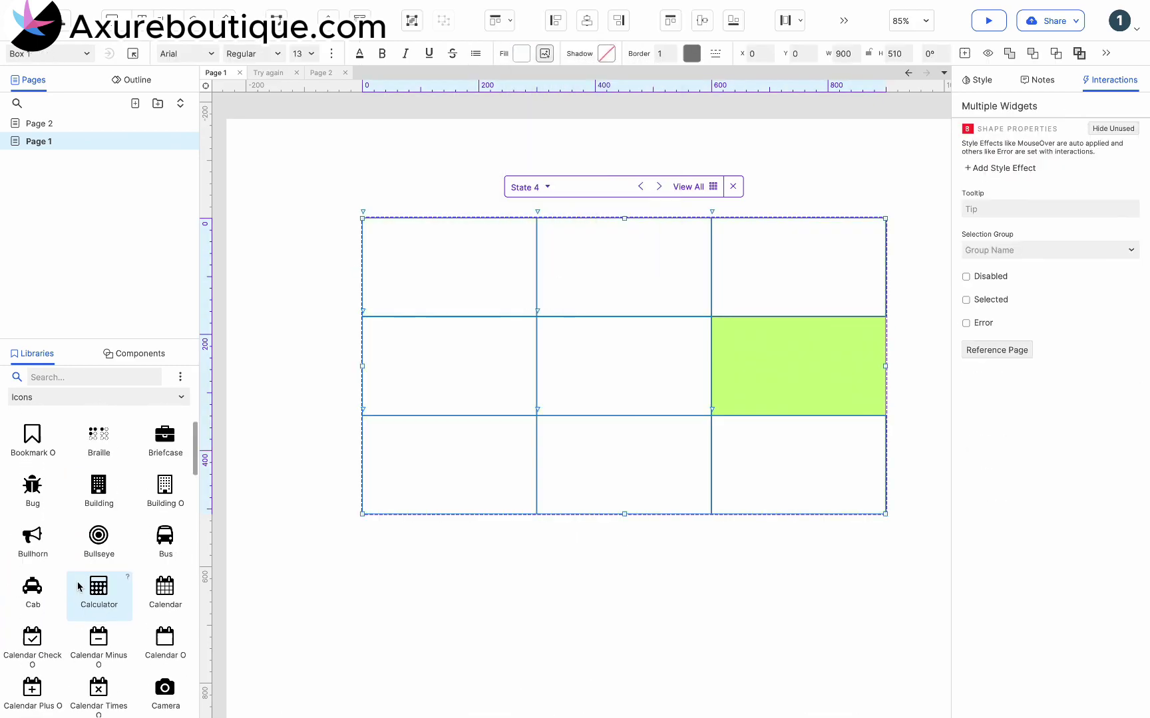
left_click_drag(165, 447, 798, 367)
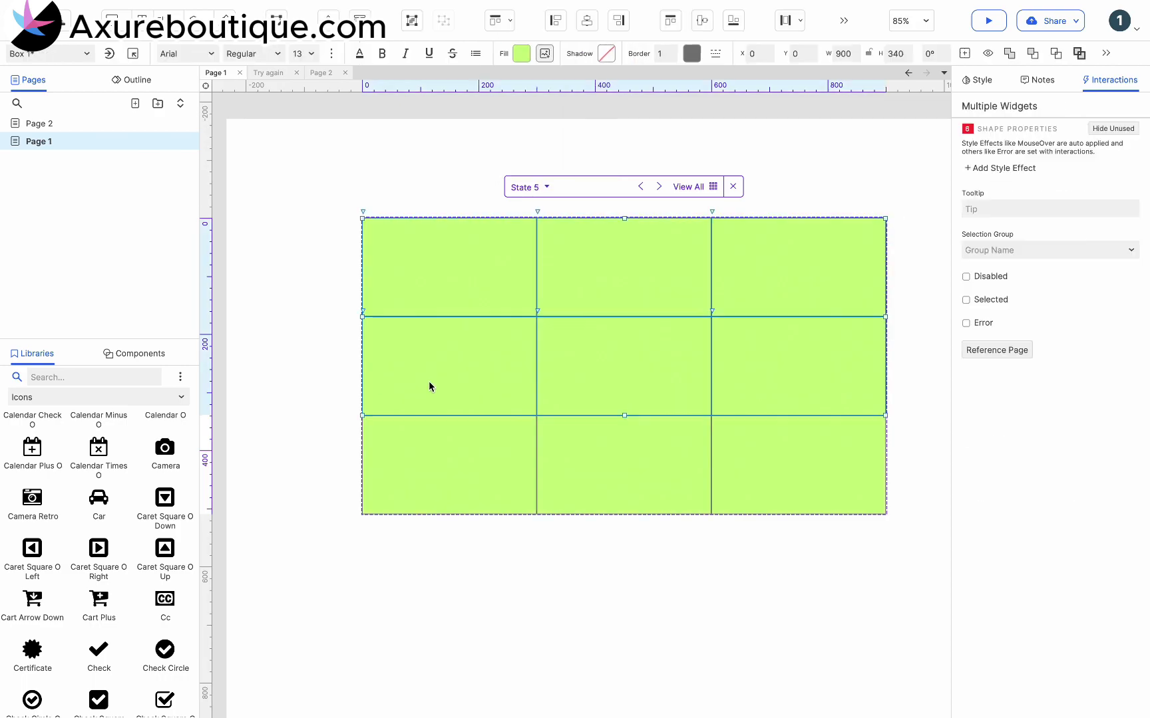
Go through States 5, 6, 7 and 8 of the prize panel
left_click(521, 53)
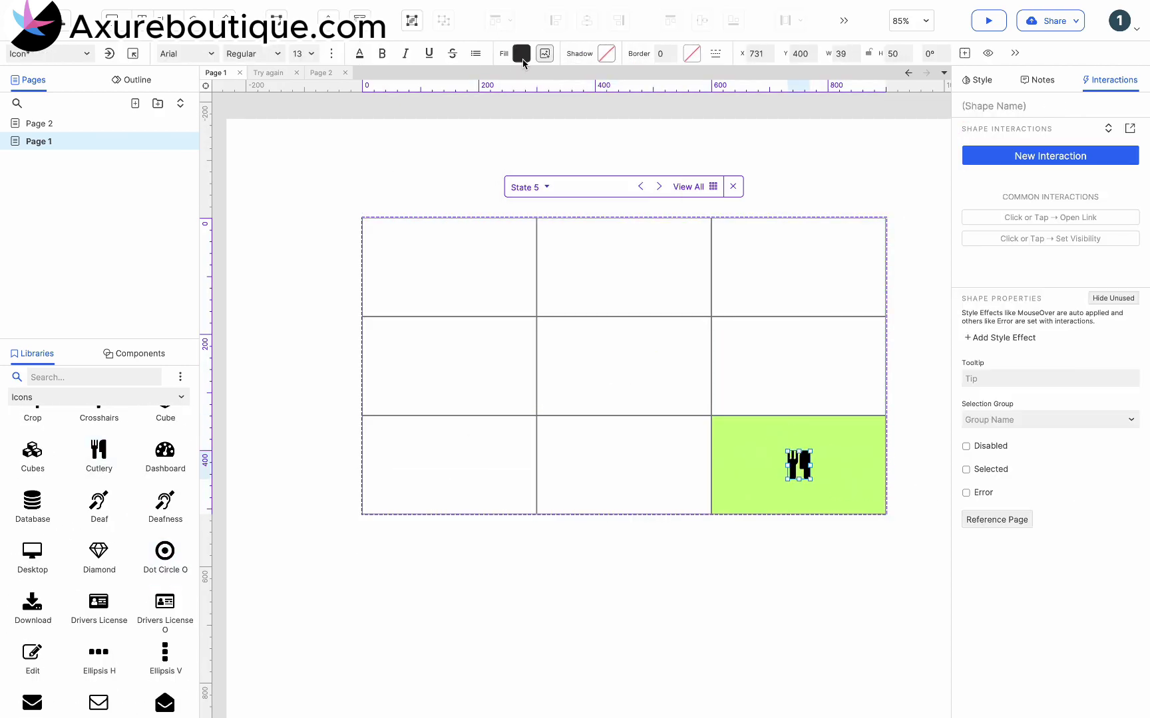
left_click(525, 187)
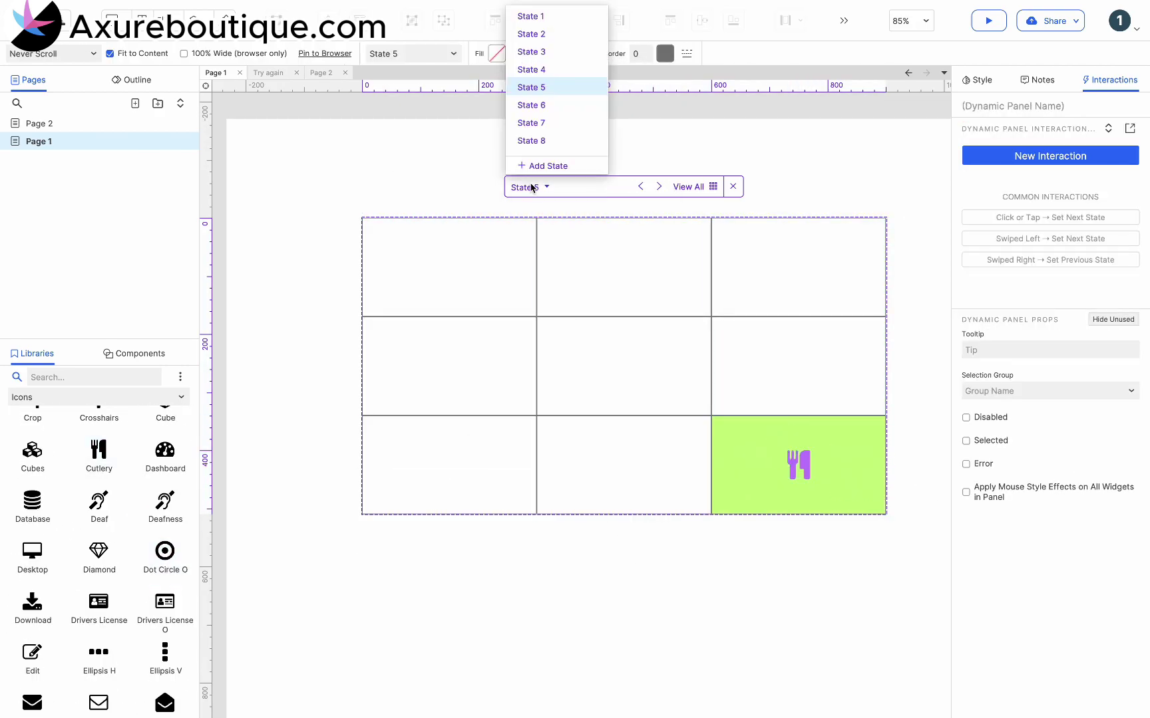
left_click(526, 103)
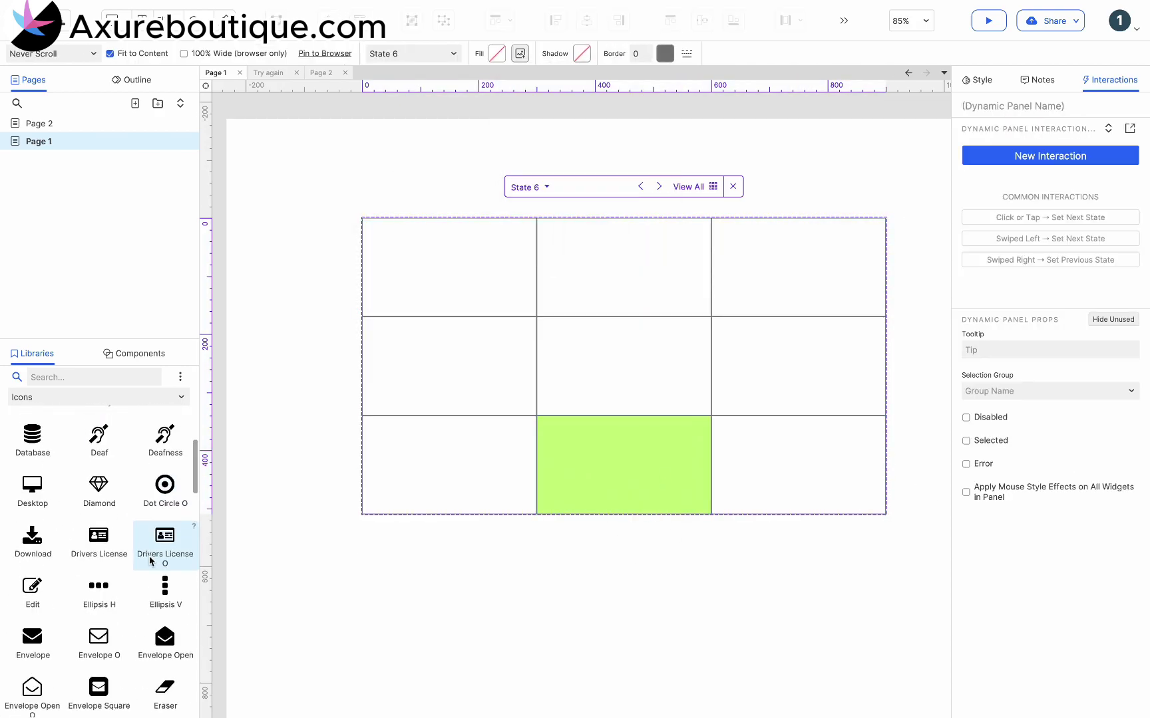
scroll(166, 579, "down", 5)
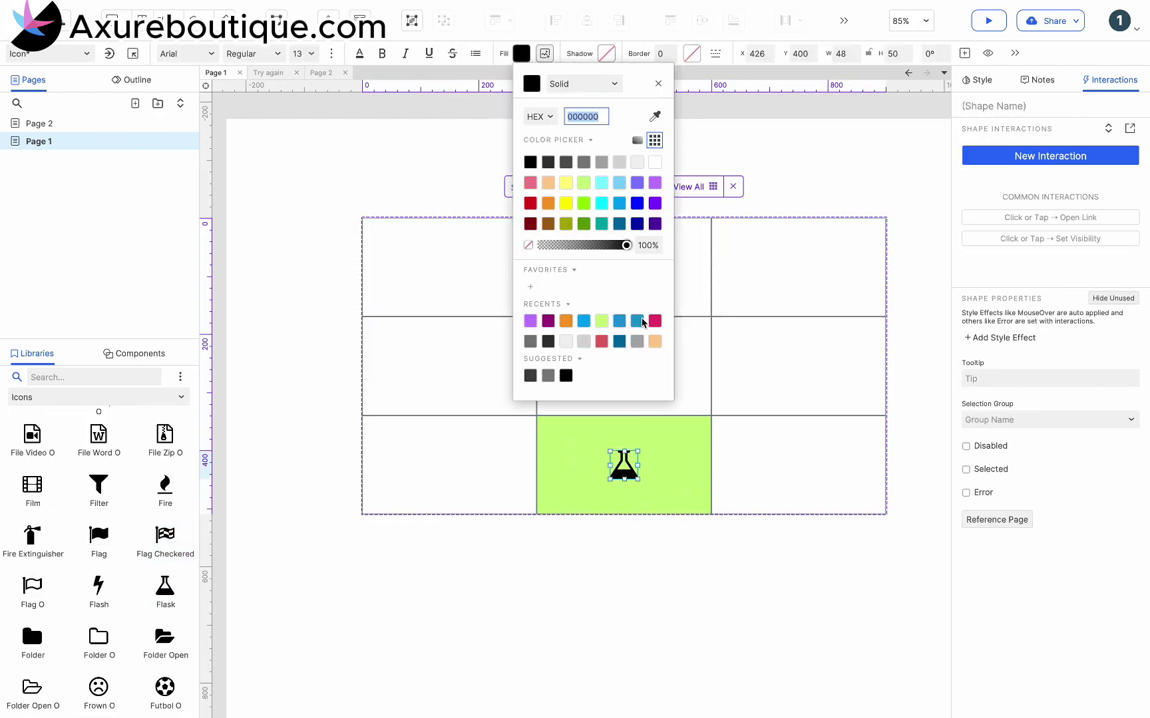
left_click(526, 188)
left_click(531, 124)
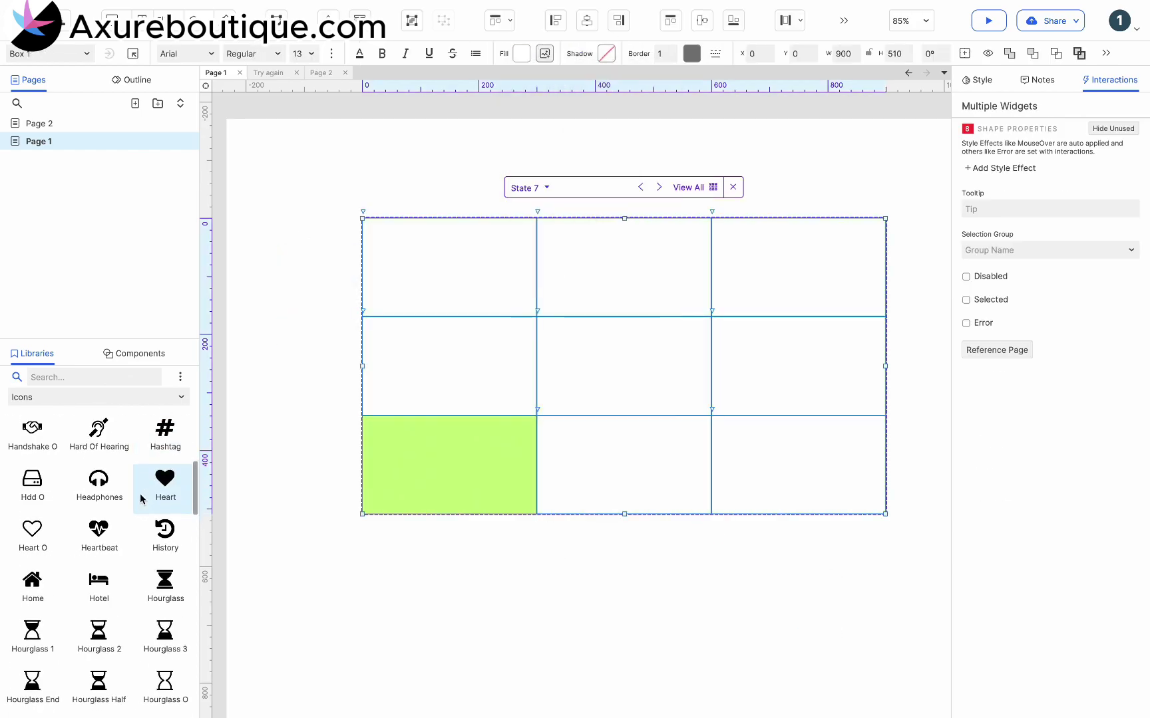
left_click(546, 188)
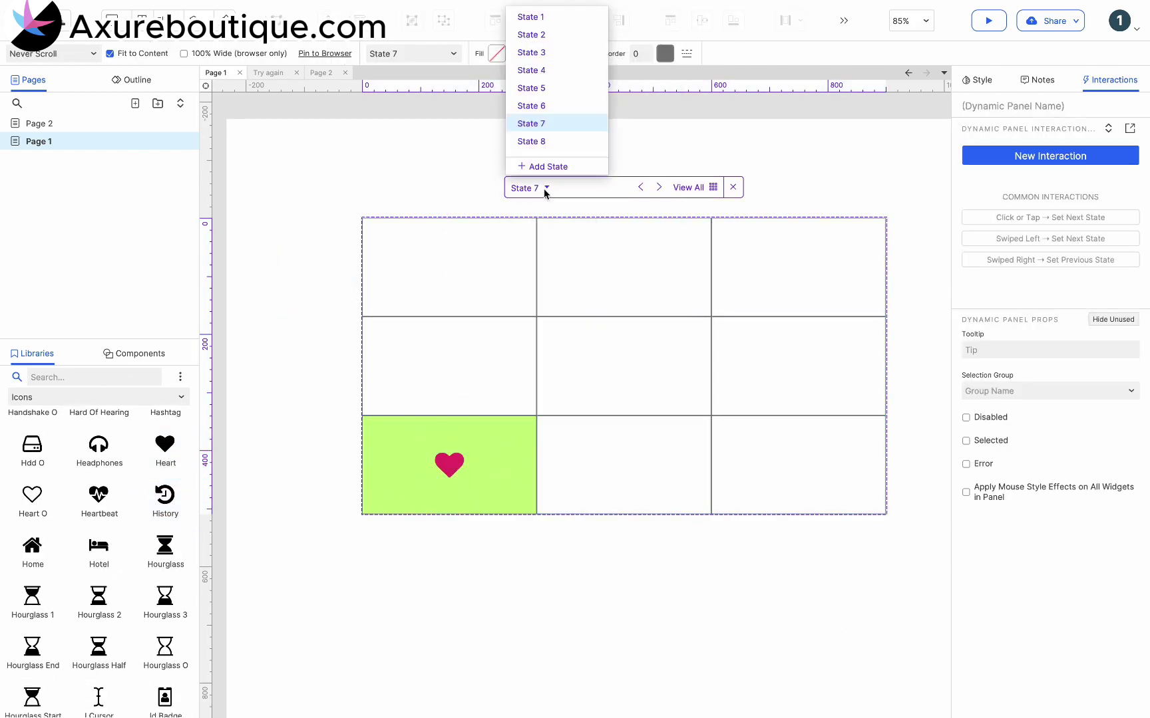
left_click(531, 141)
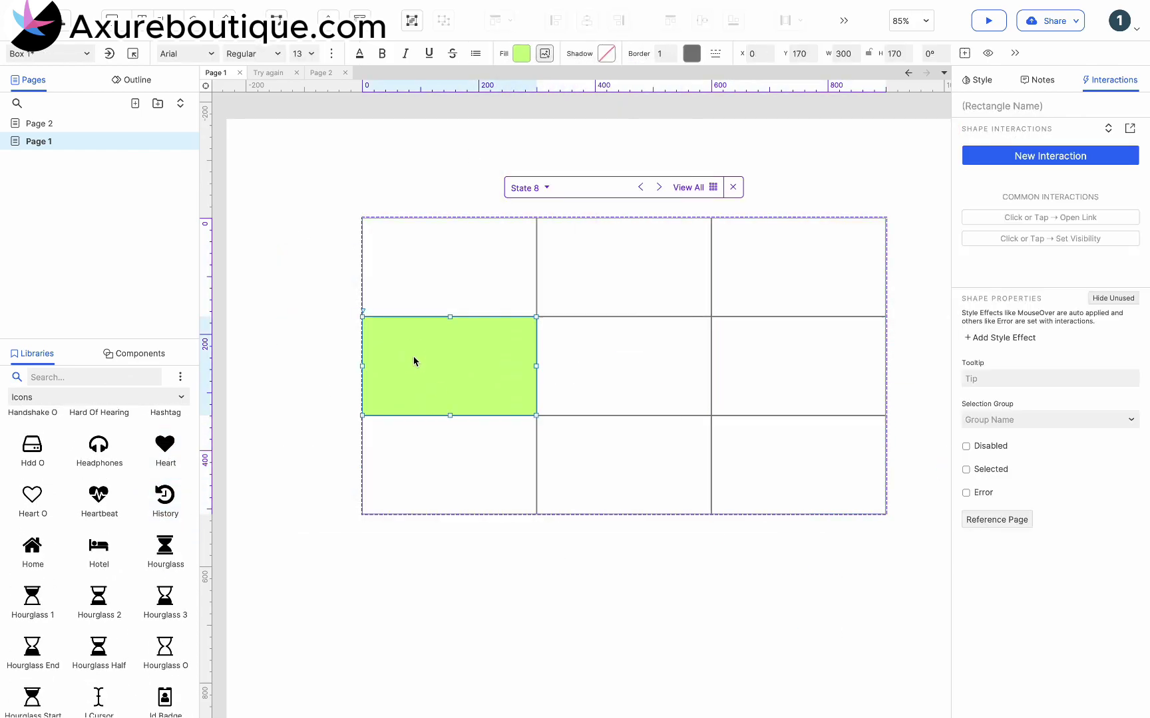
scroll(171, 471, "down", 5)
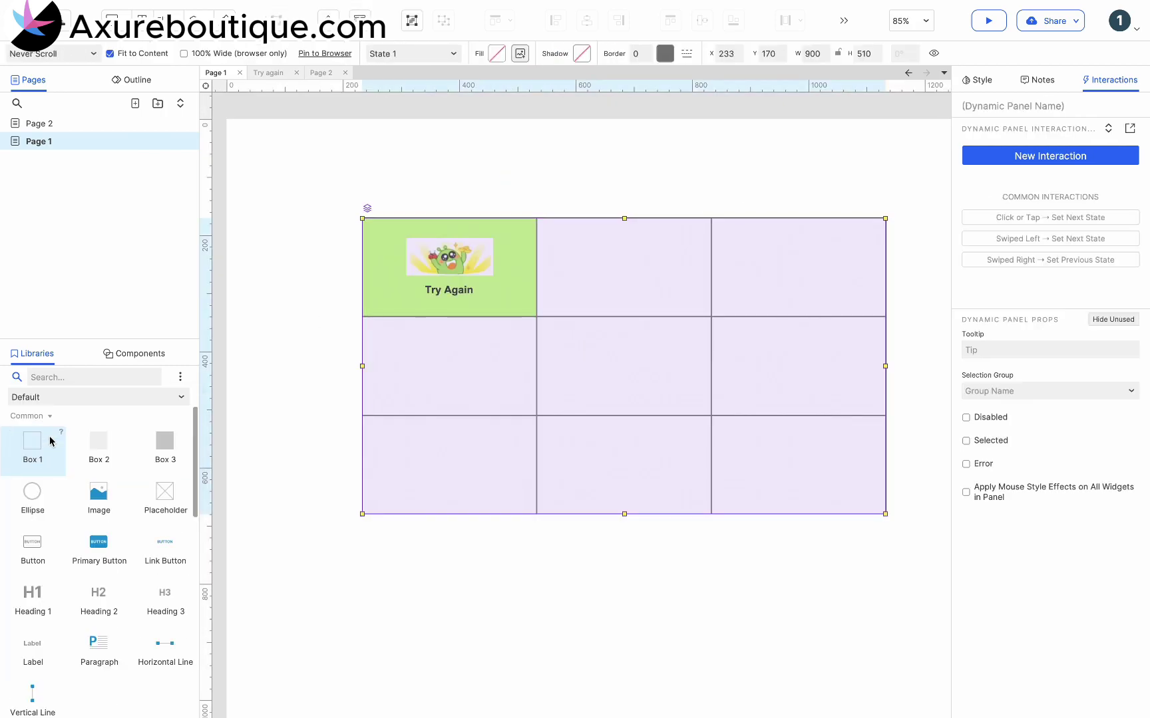
Add a box labelled 'Start' with font size 36 in the grid's centre cell
left_click_drag(52, 440, 537, 316)
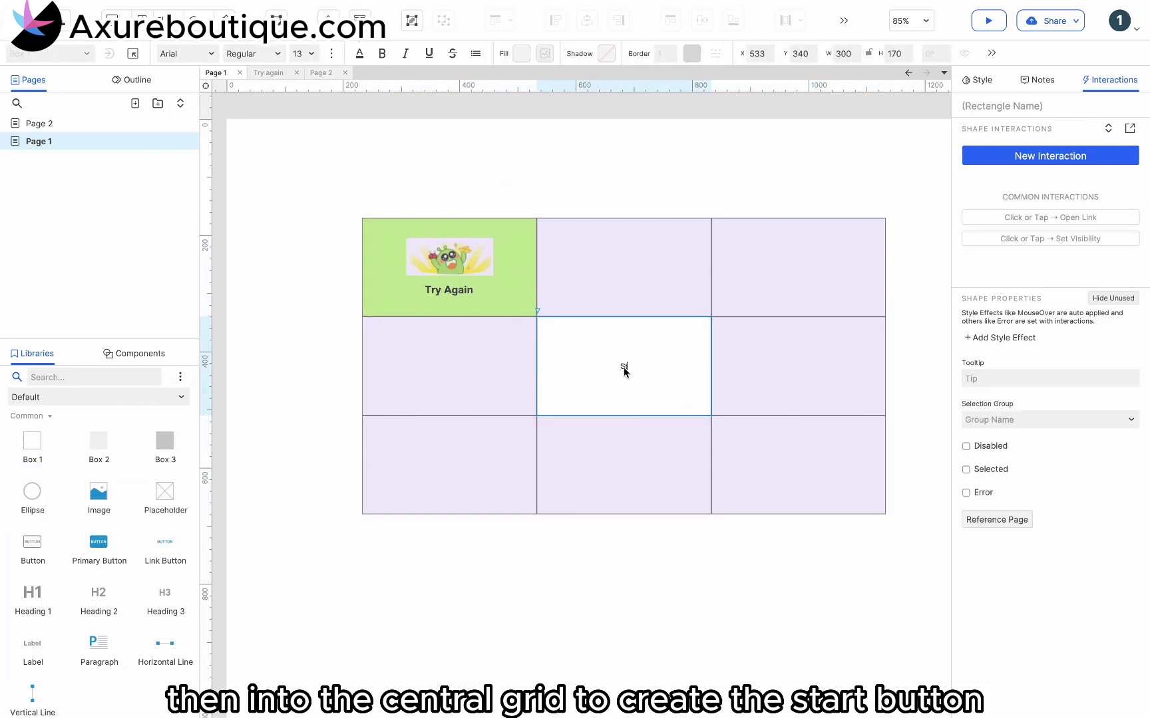
type("Start")
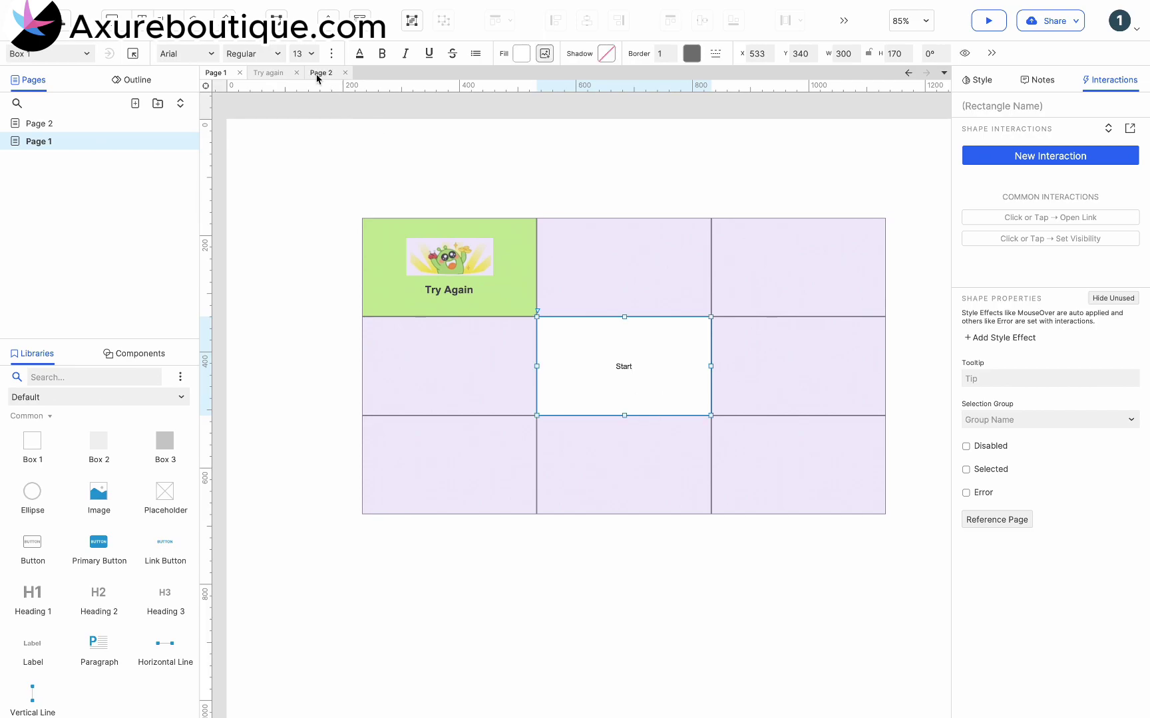
left_click(310, 53)
left_click(310, 296)
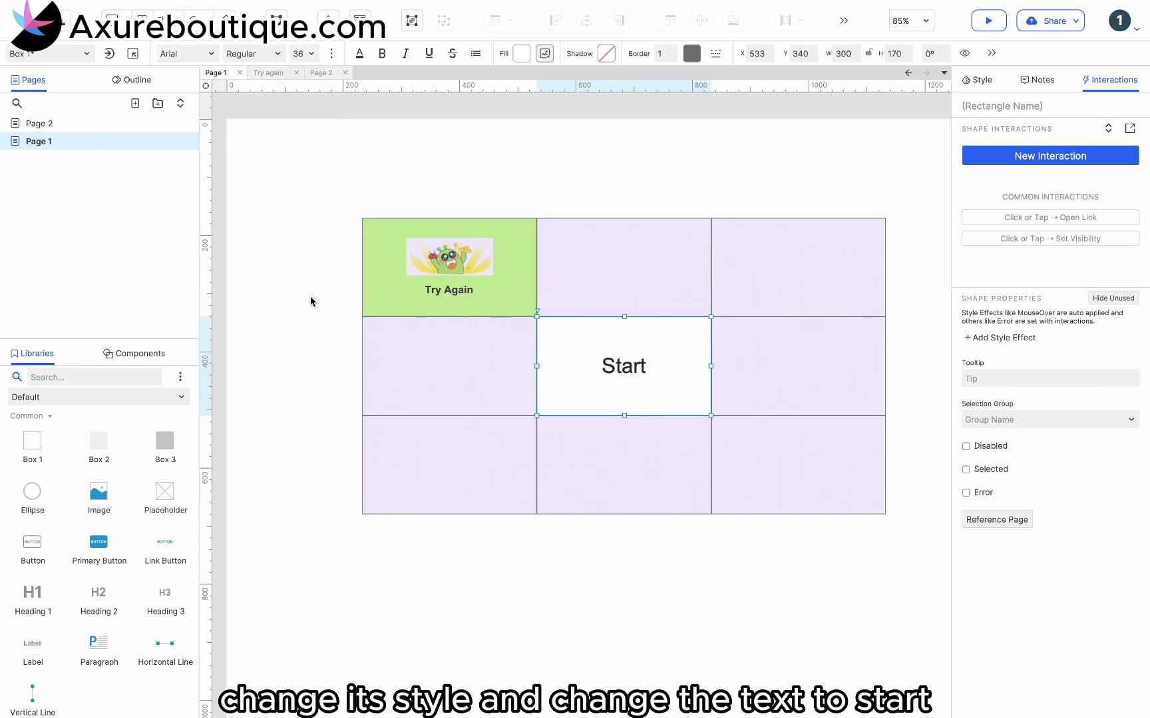
Fill the Start button black and make its text white
left_click(521, 59)
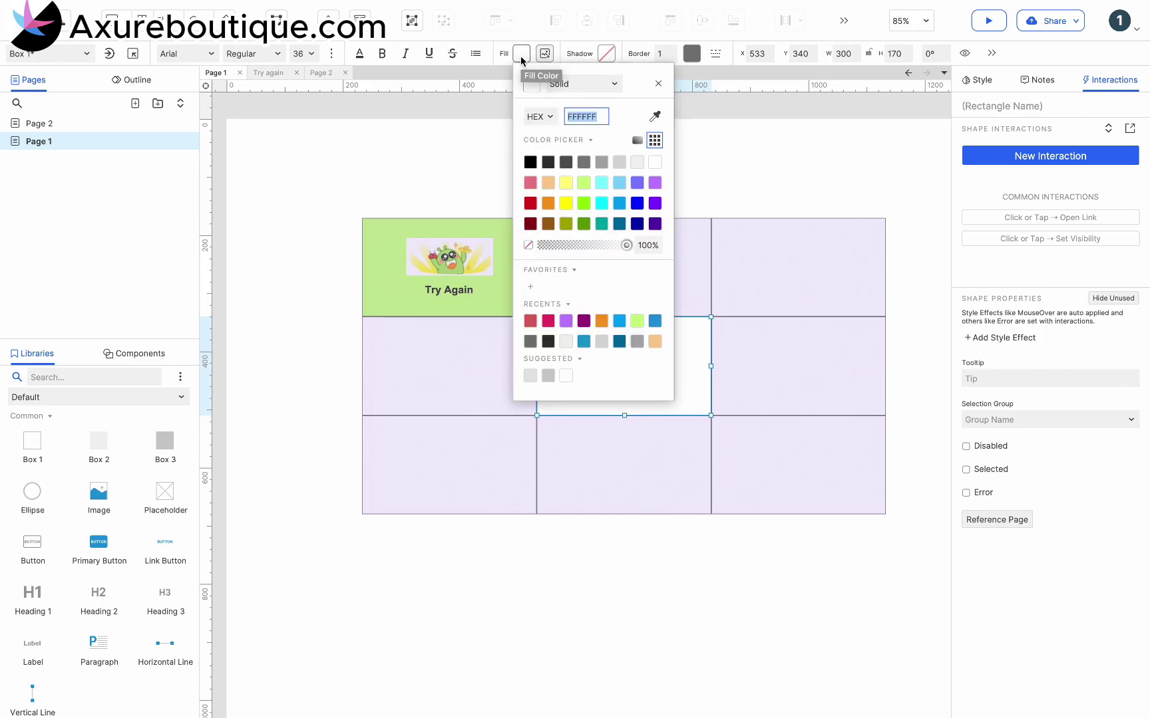
left_click(548, 203)
left_click(529, 161)
left_click(698, 360)
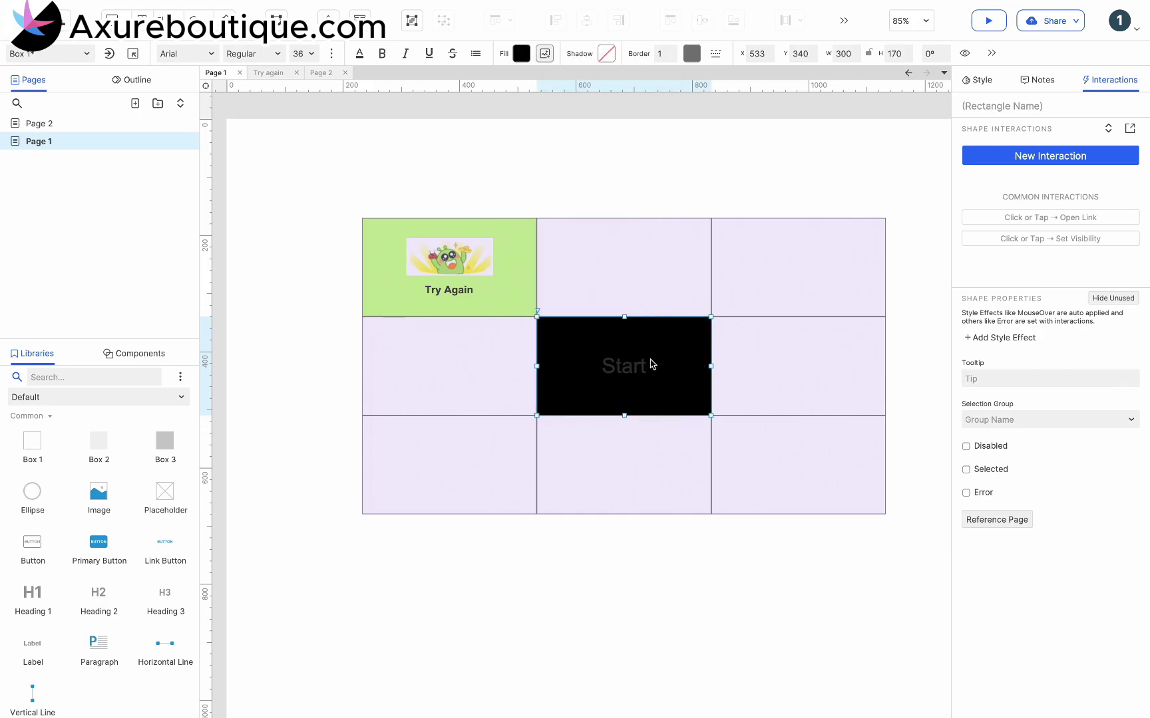
left_click(360, 54)
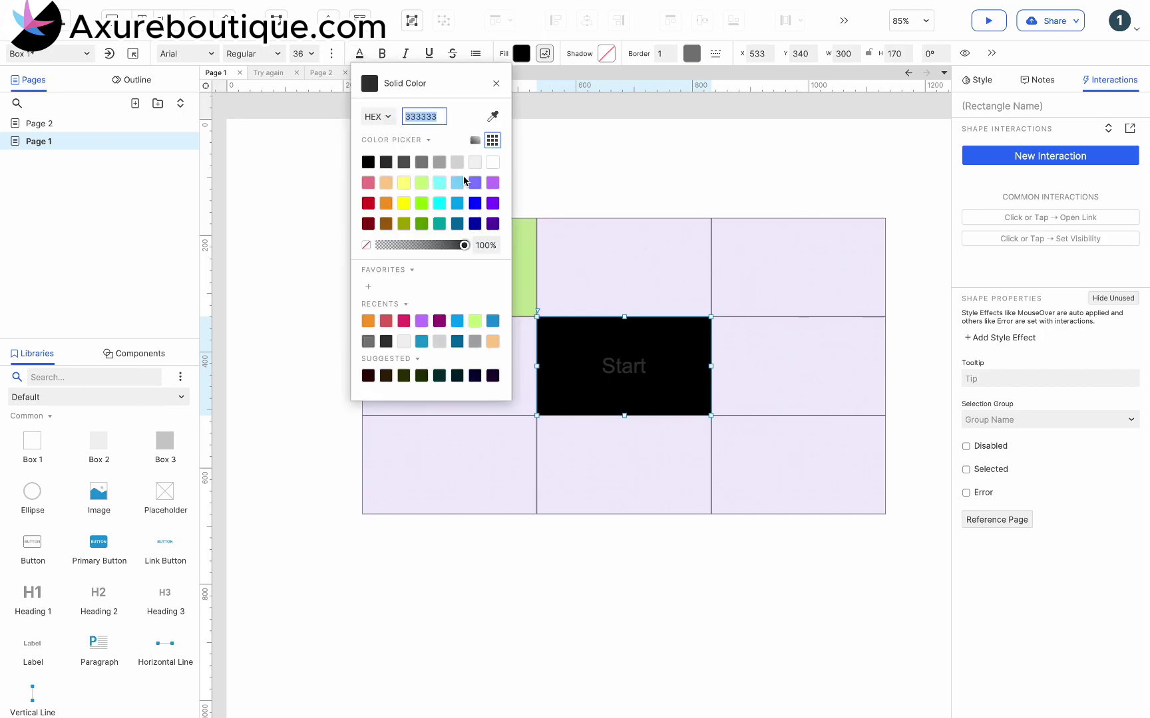
left_click(497, 165)
left_click(687, 177)
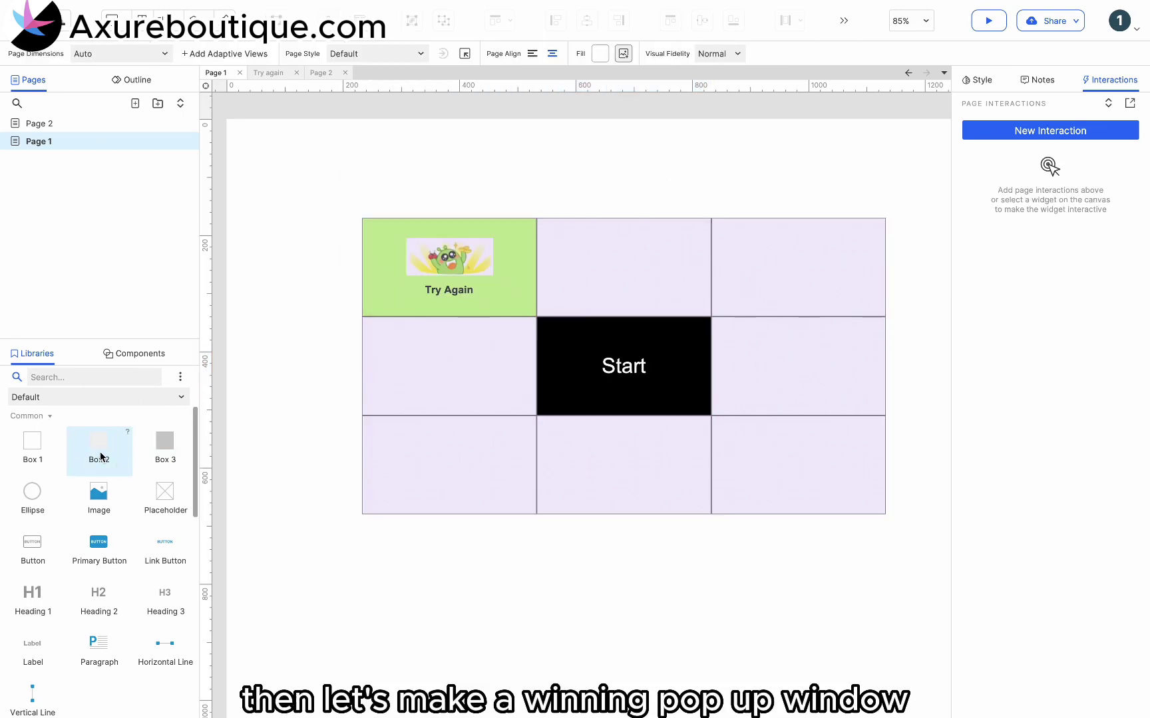
Add a white popup box centred over the grid with a primary button and the Try again cactus image
left_click_drag(32, 442, 718, 420)
left_click_drag(641, 358, 683, 376)
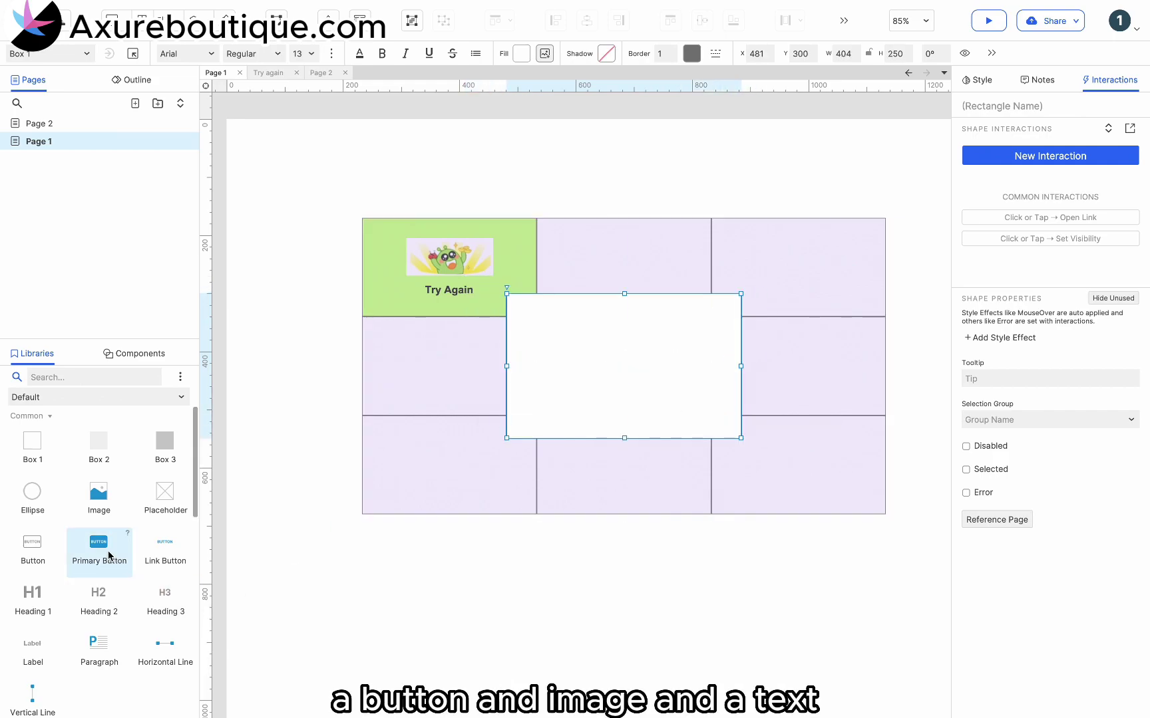
left_click_drag(100, 544, 581, 389)
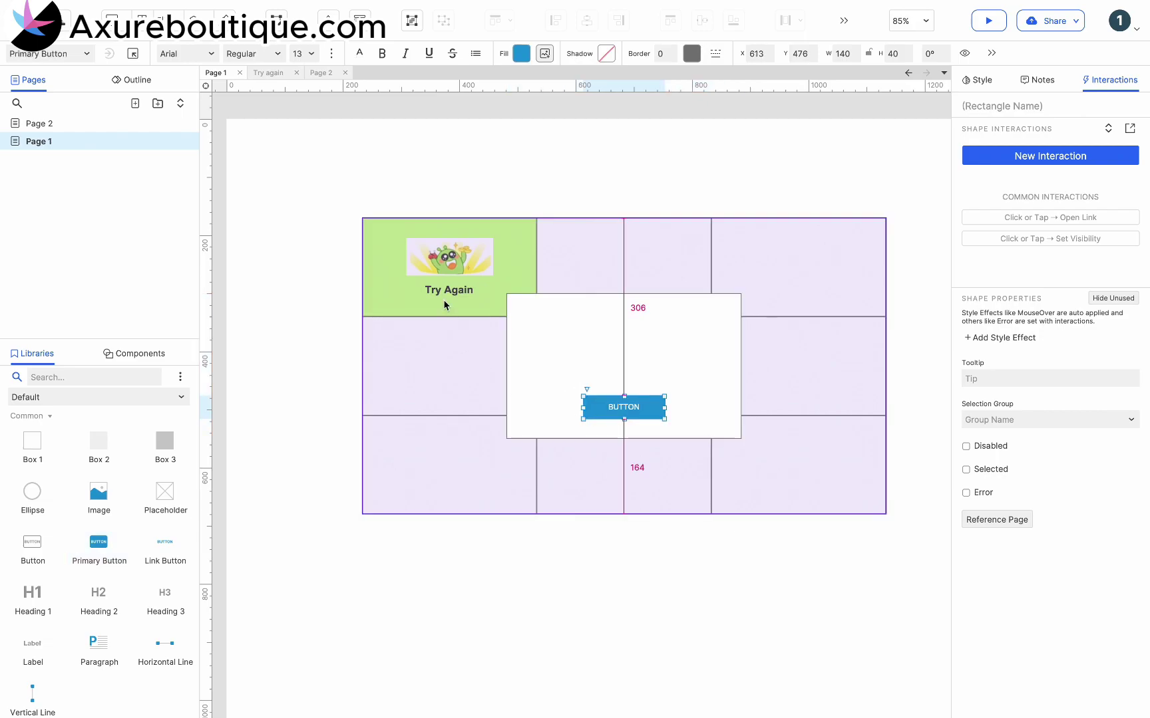
double_click(446, 273)
left_click(308, 384)
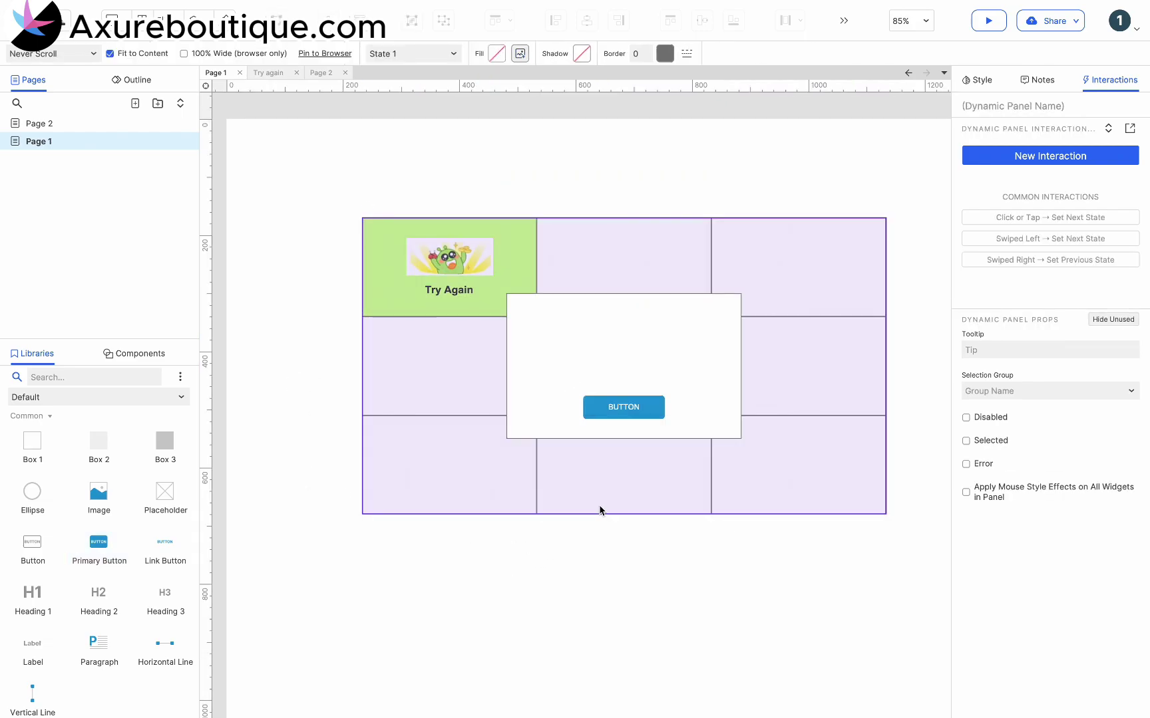
left_click_drag(450, 257, 626, 359)
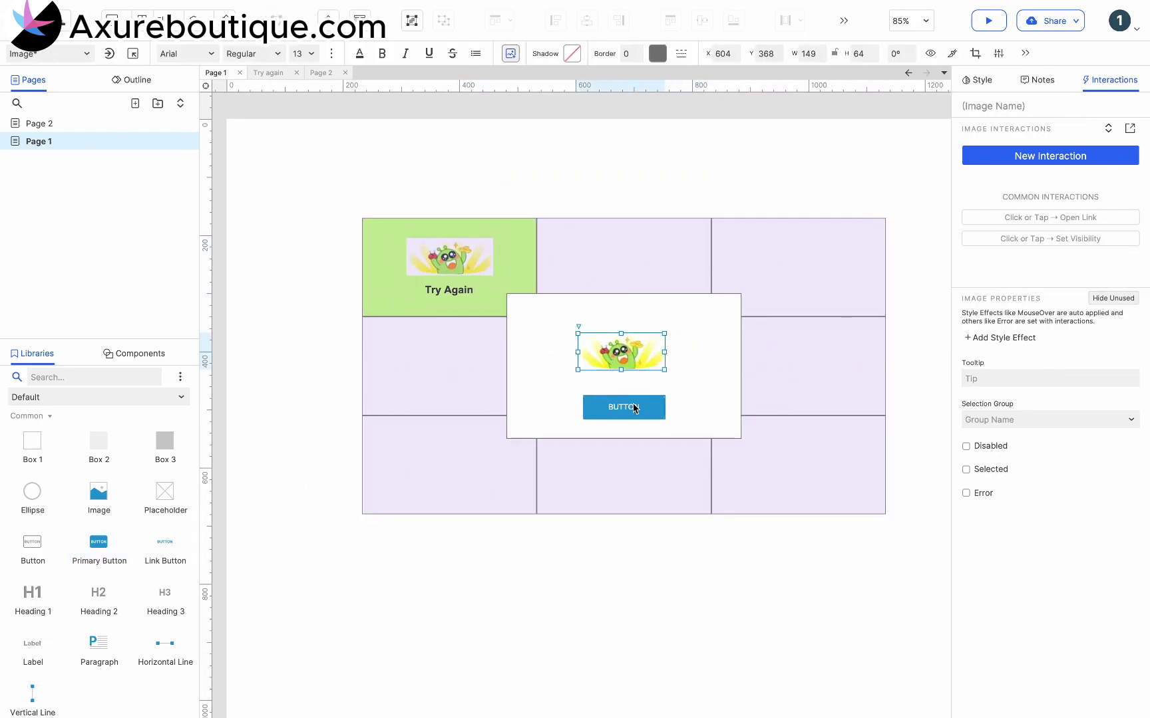
Label the popup button 'OK' with font size 16
double_click(624, 407)
type("OK")
key("Escape")
left_click(624, 407)
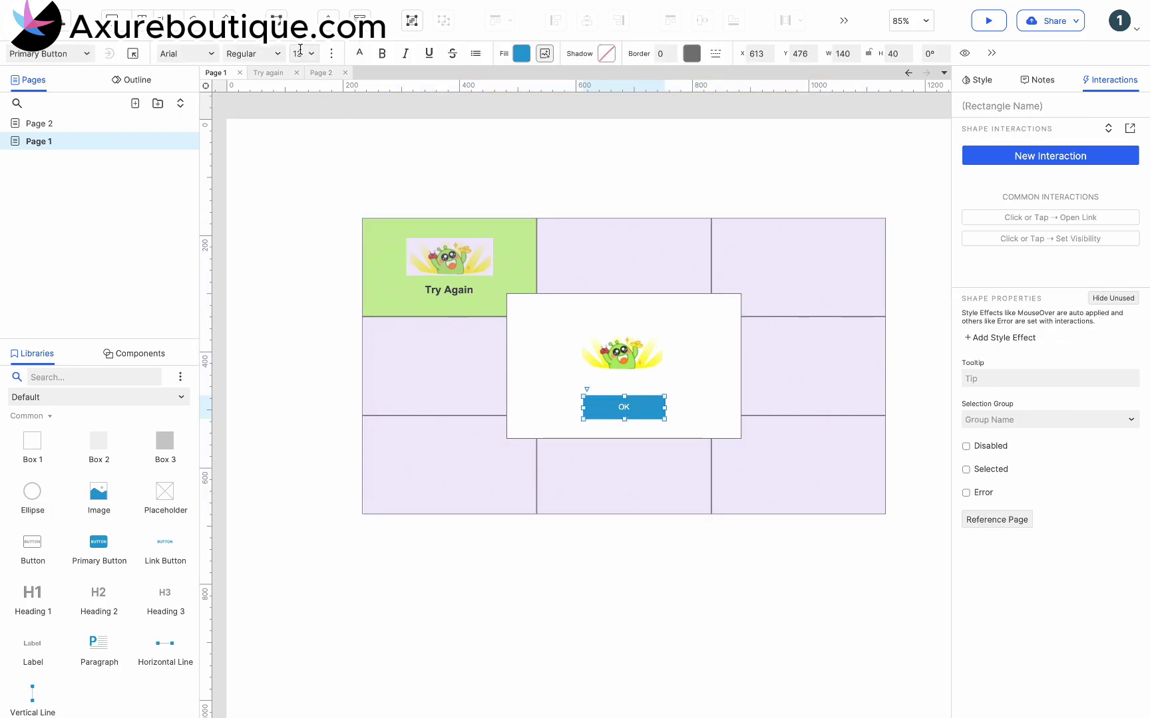
left_click(303, 53)
left_click(305, 244)
Enlarge the cactus image to about 220×95 and position it in the popup
left_click(601, 363)
left_click_drag(576, 373, 605, 351)
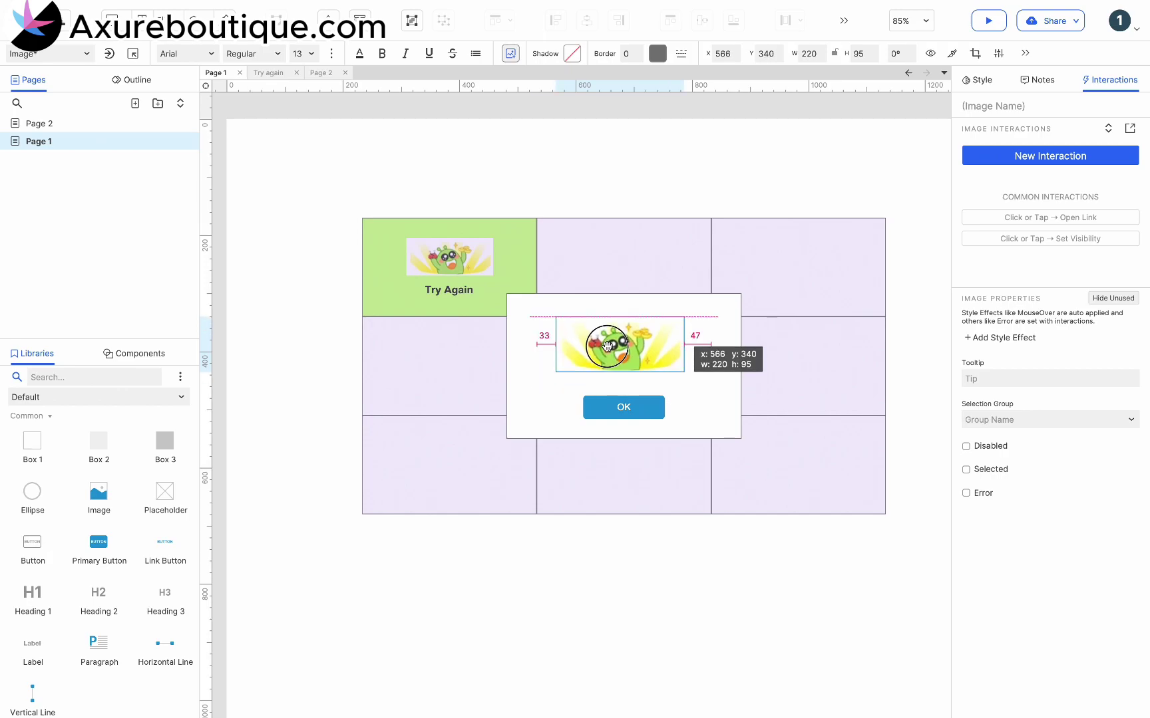
left_click_drag(187, 602, 602, 381)
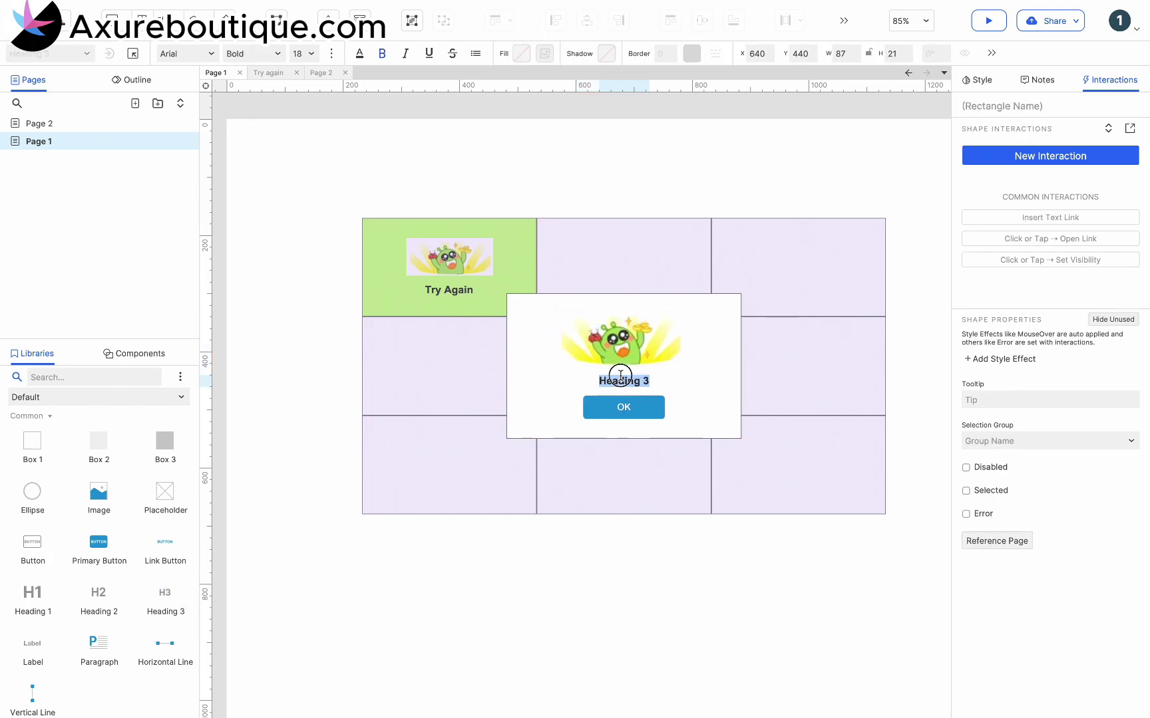
Add a 'Try Again' heading under the image, then select image, OK button and popup background
double_click(602, 381)
type("Try Again")
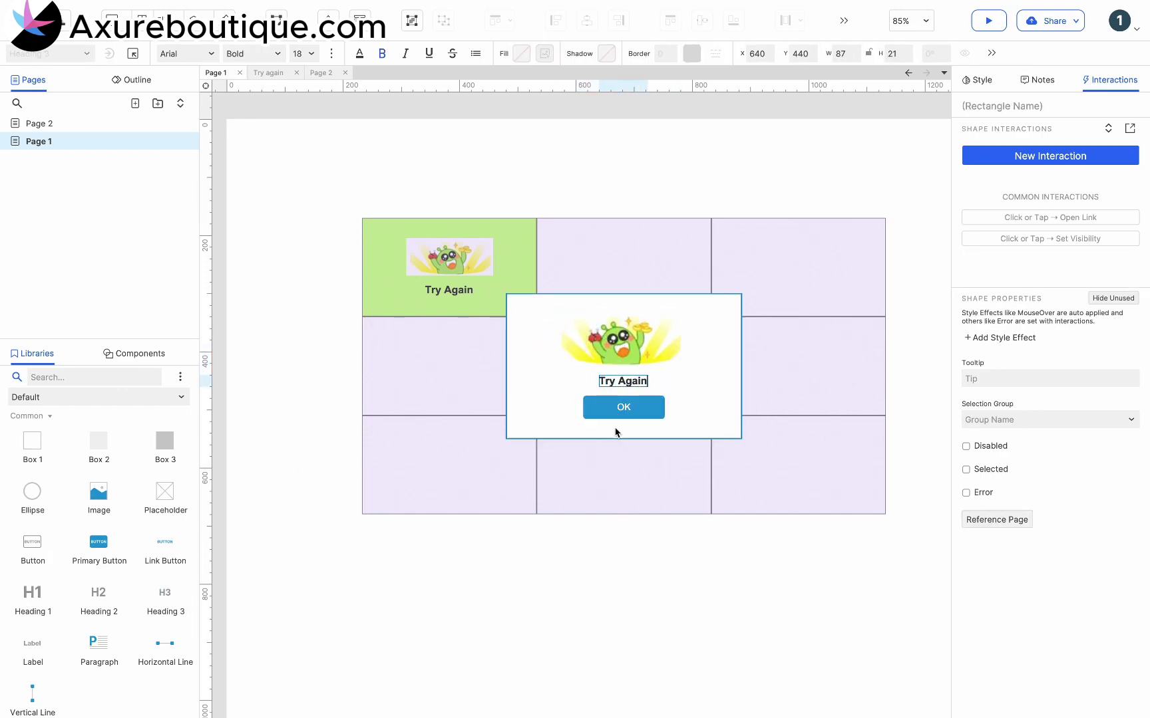
left_click(616, 431)
left_click_drag(619, 380, 623, 371)
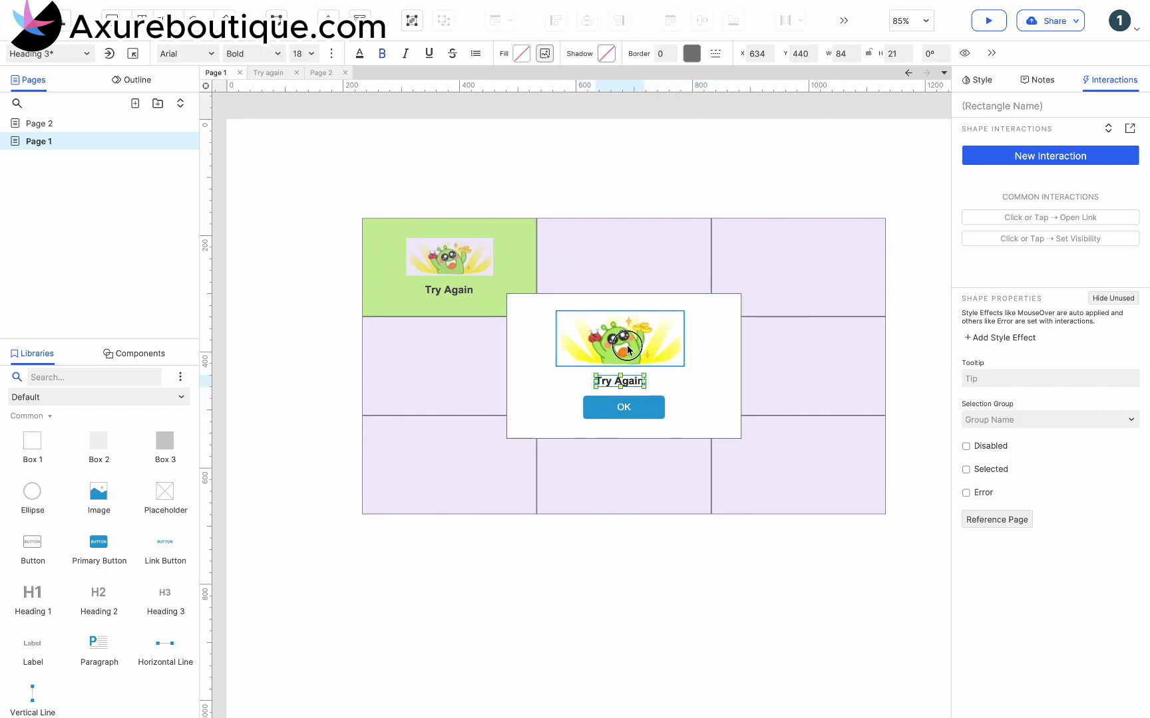
left_click(623, 363, "shift")
left_click(624, 407, "shift")
left_click(718, 405, "shift")
Convert the selected popup pieces into a dynamic panel named OK
right_click(624, 332)
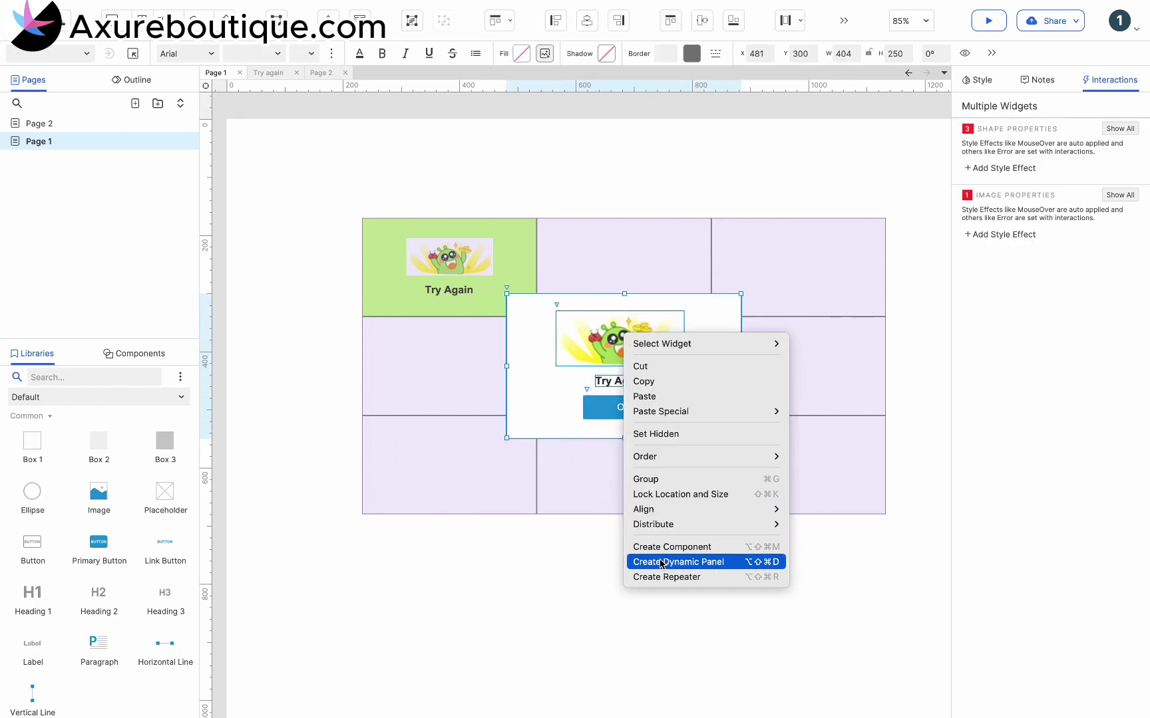
left_click(672, 562)
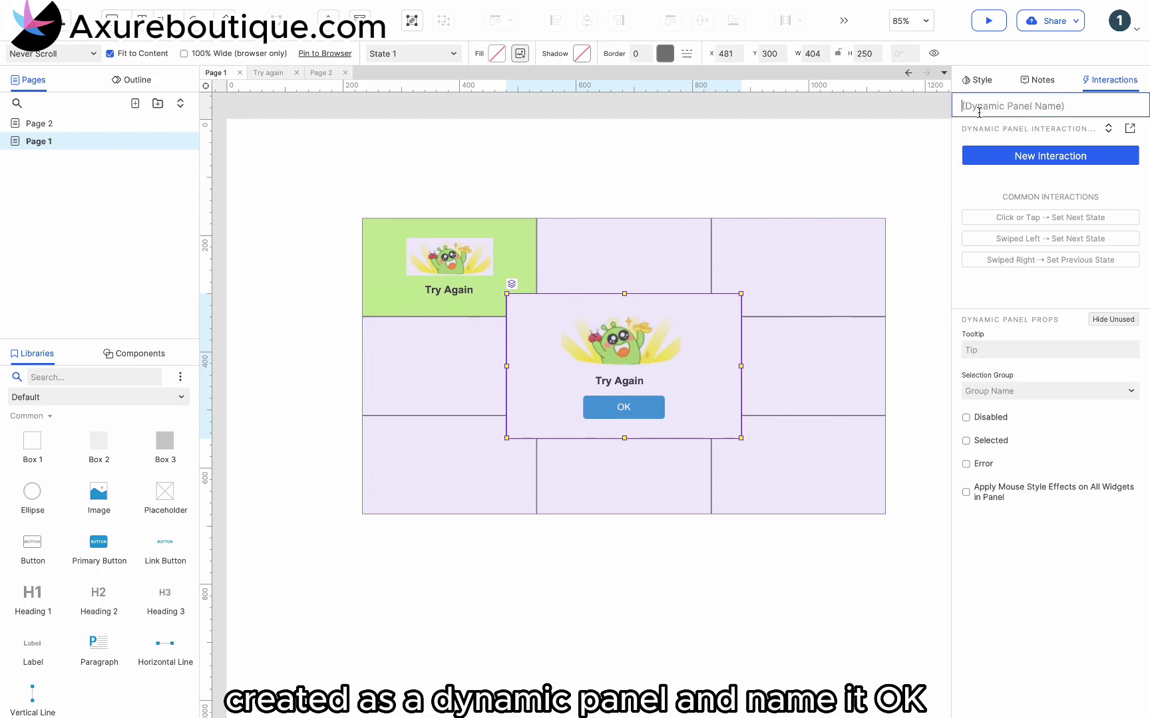
type("OK")
View the prize grid's State 2 with the blue car highlight, then select the OK popup
left_click(804, 258)
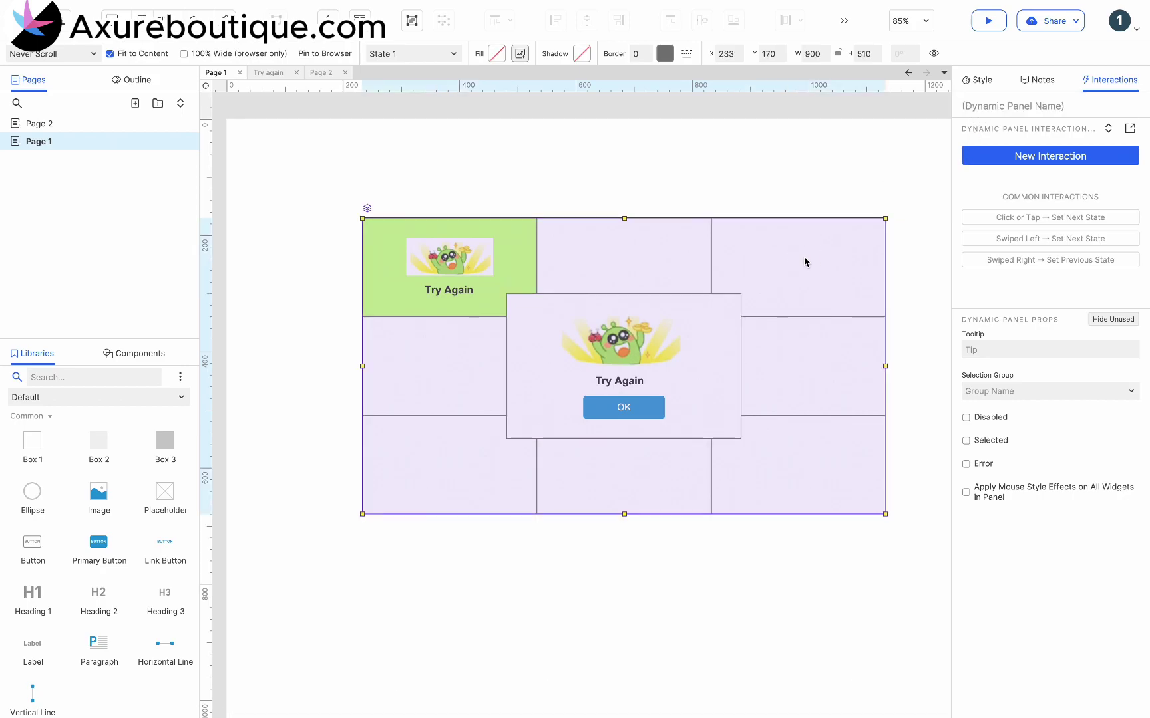
double_click(572, 297)
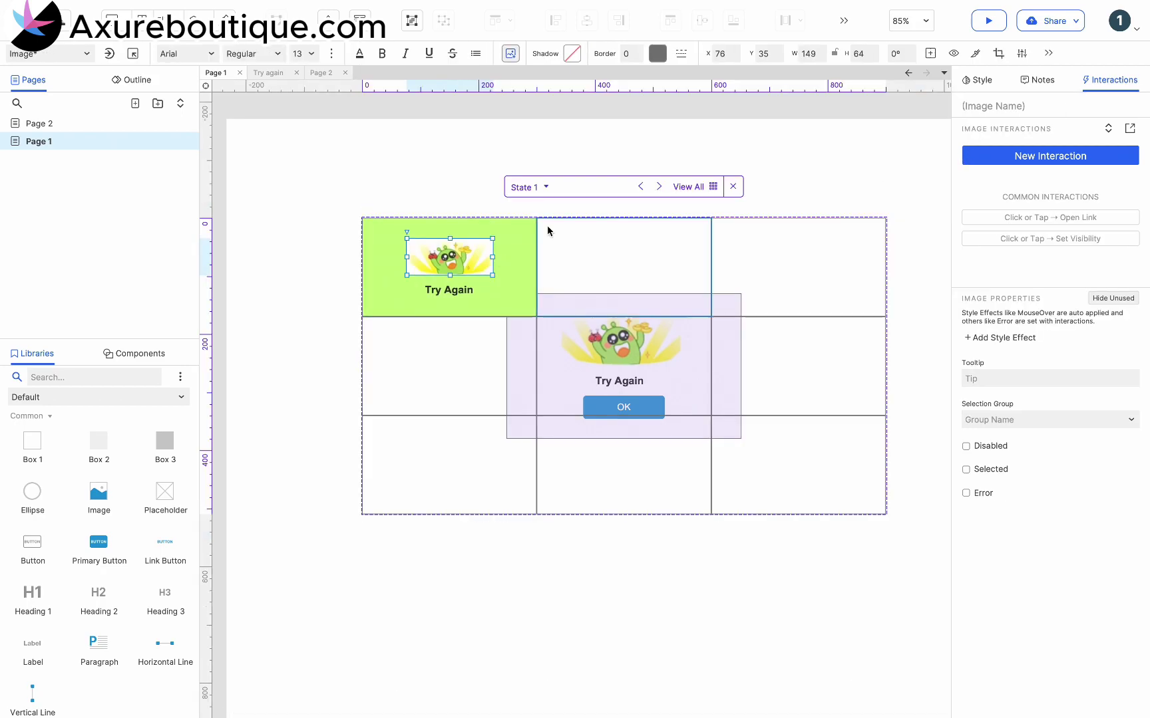
left_click(535, 187)
left_click(531, 34)
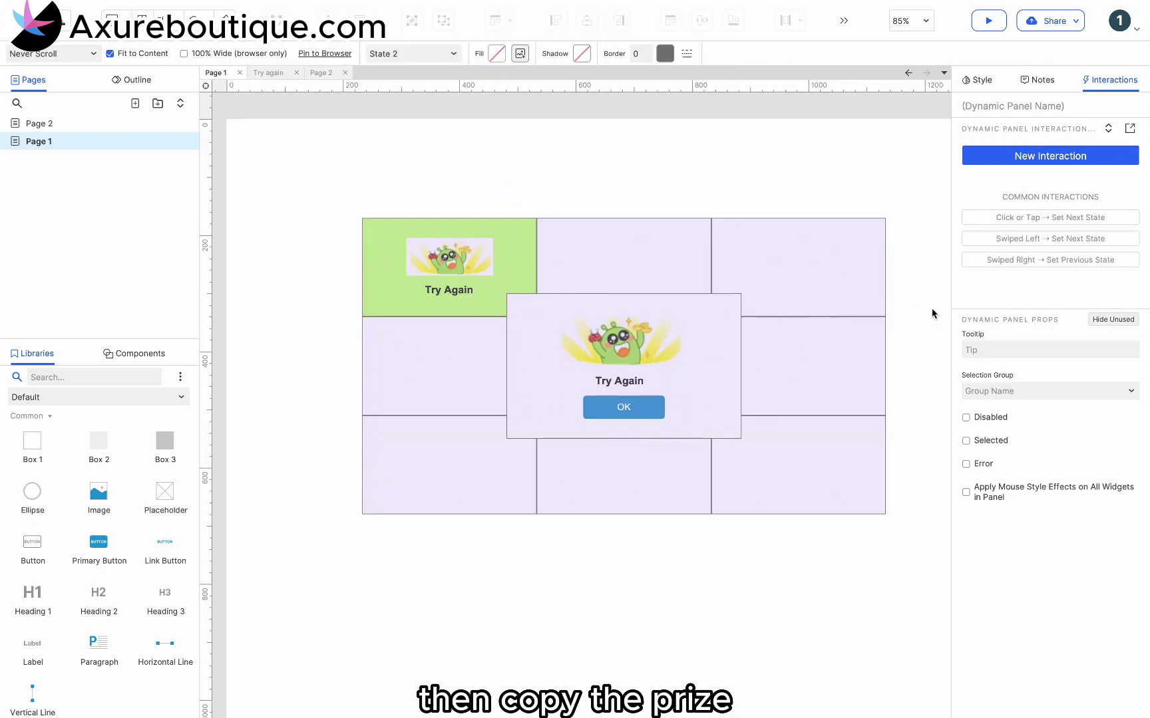
left_click(652, 360)
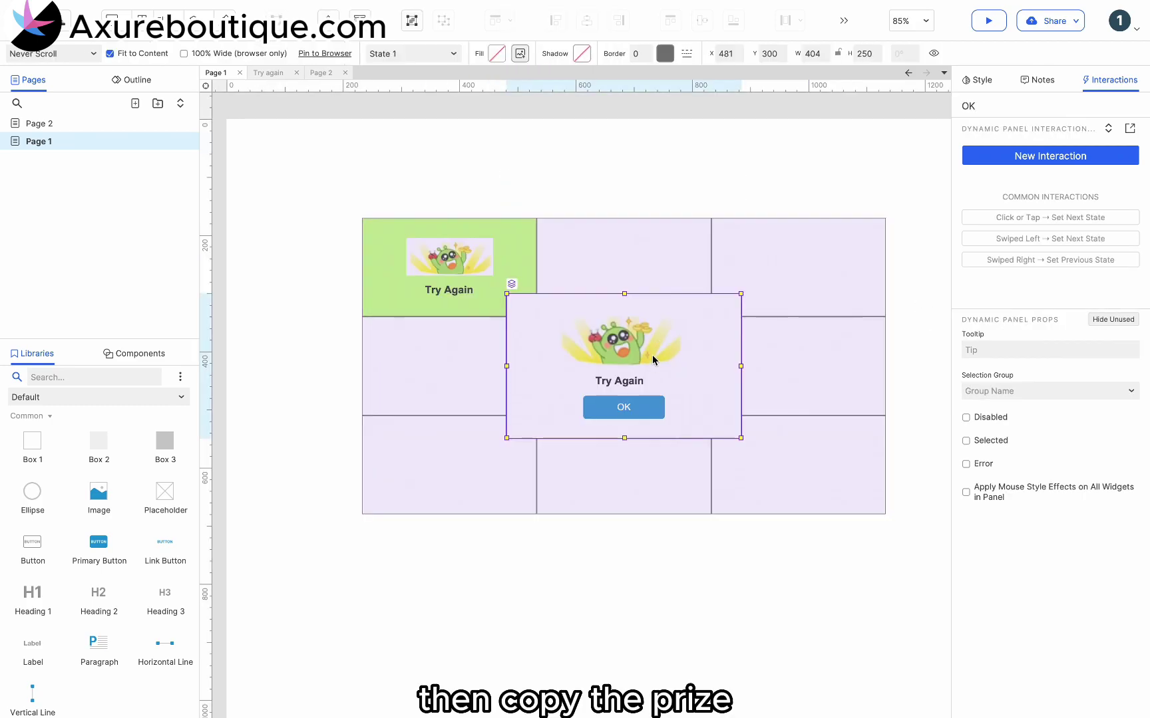
In the OK popup's State 2, replace the image and heading with the pasted blue car icon
double_click(653, 359)
left_click(546, 263)
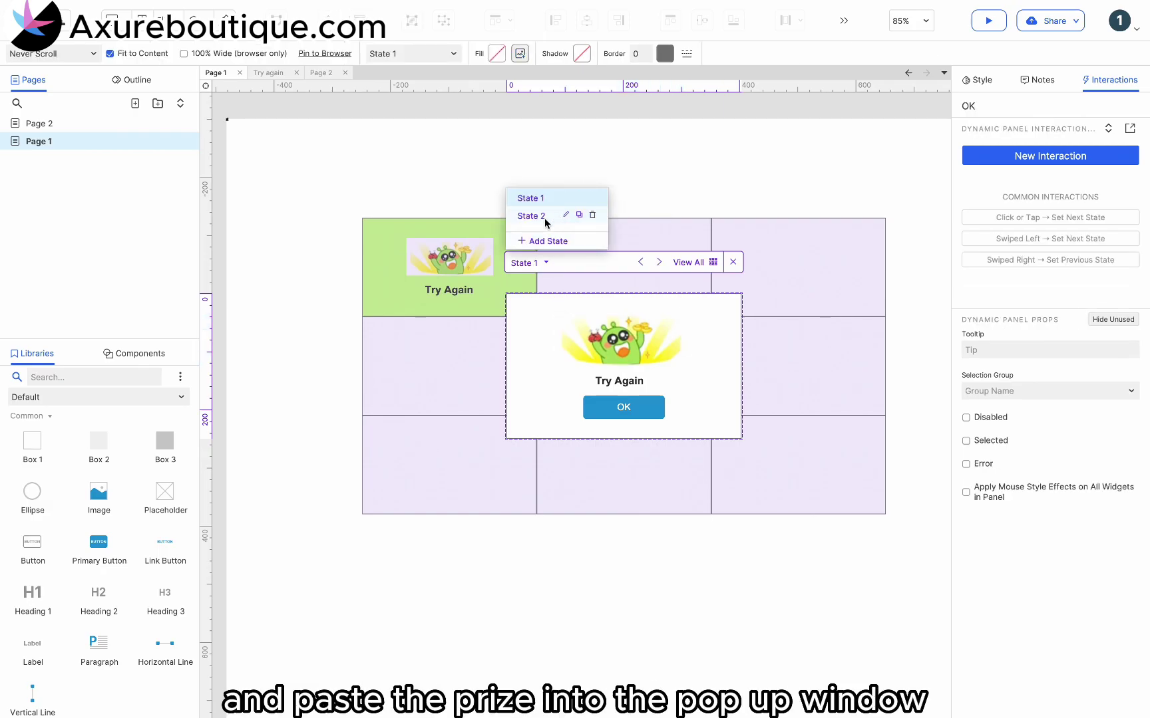
left_click(536, 220)
left_click(620, 353)
key("ctrl+a")
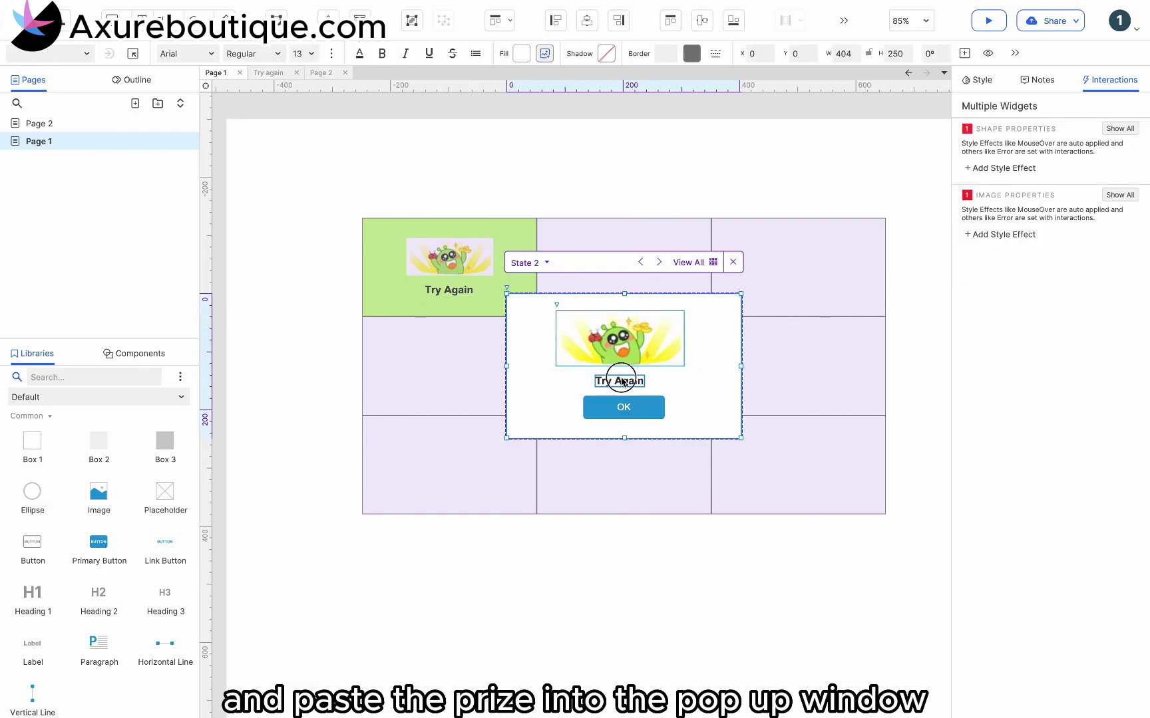
key("Delete")
key("ctrl+v")
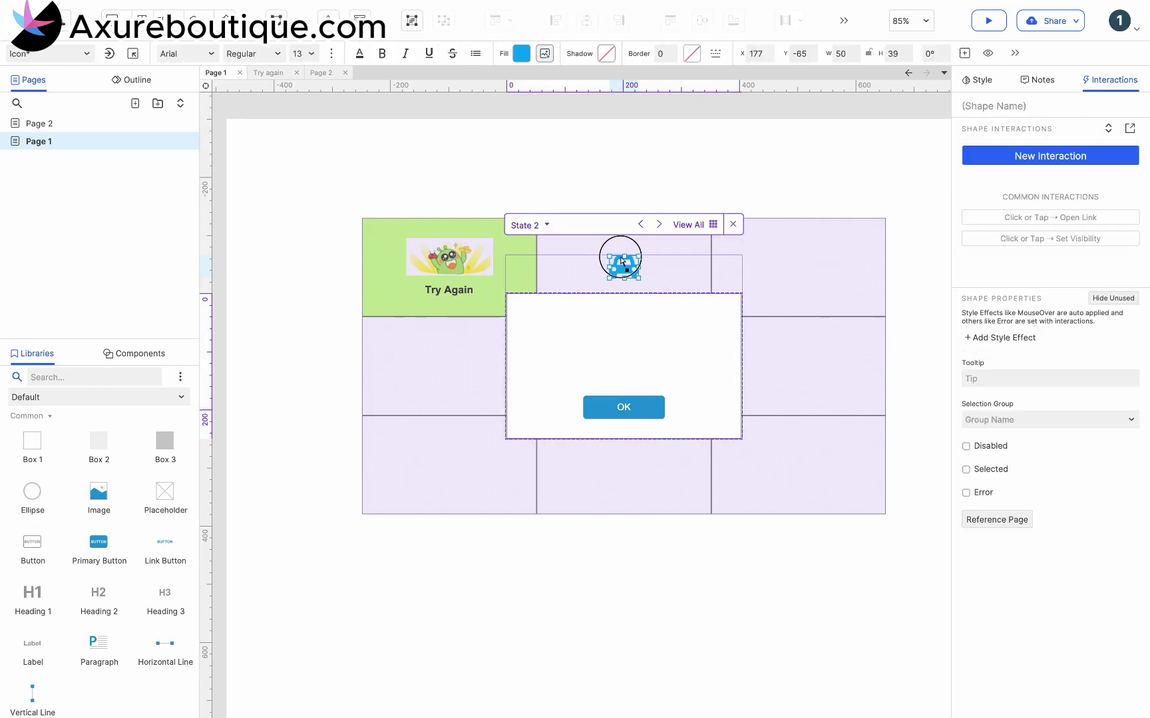
left_click_drag(622, 261, 623, 347)
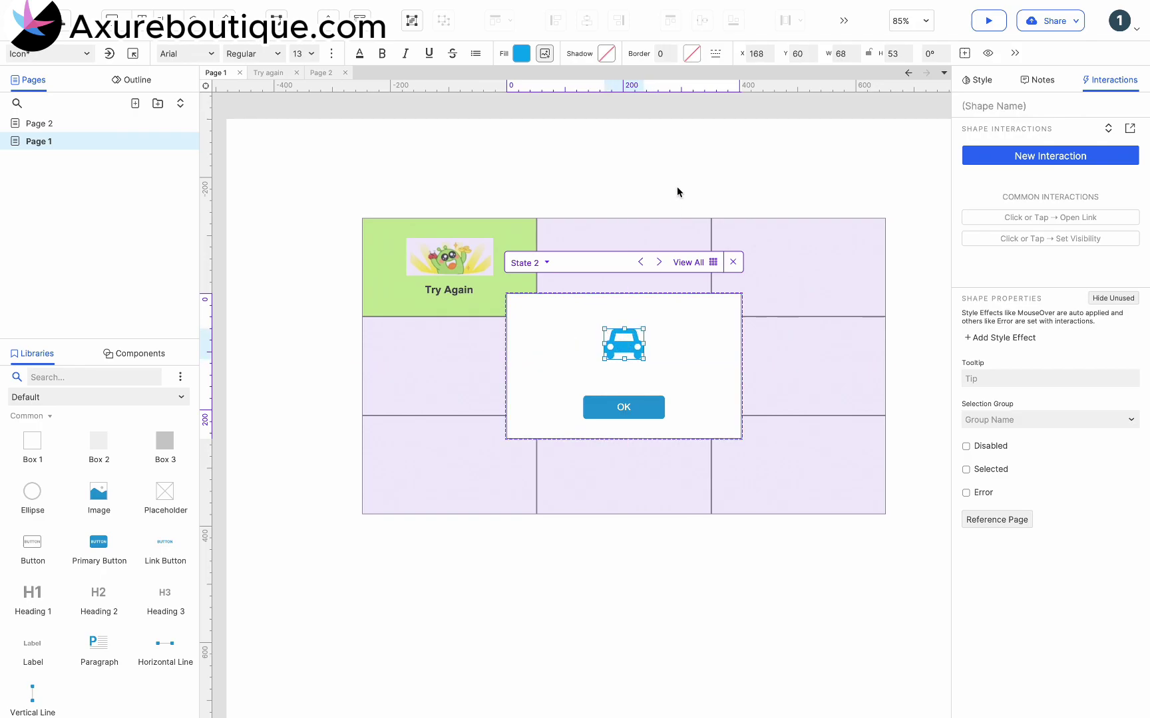
left_click(677, 176)
Leave the popup and reopen the prize grid panel for state editing
left_click(677, 176)
left_click(690, 263)
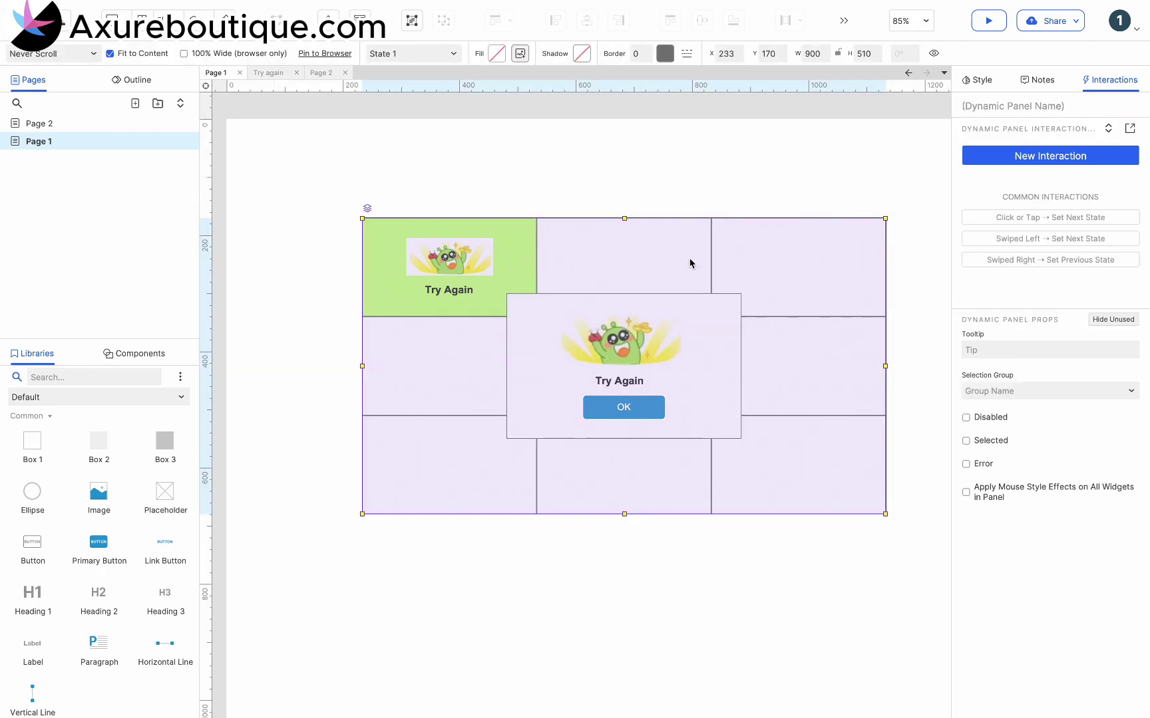
double_click(772, 238)
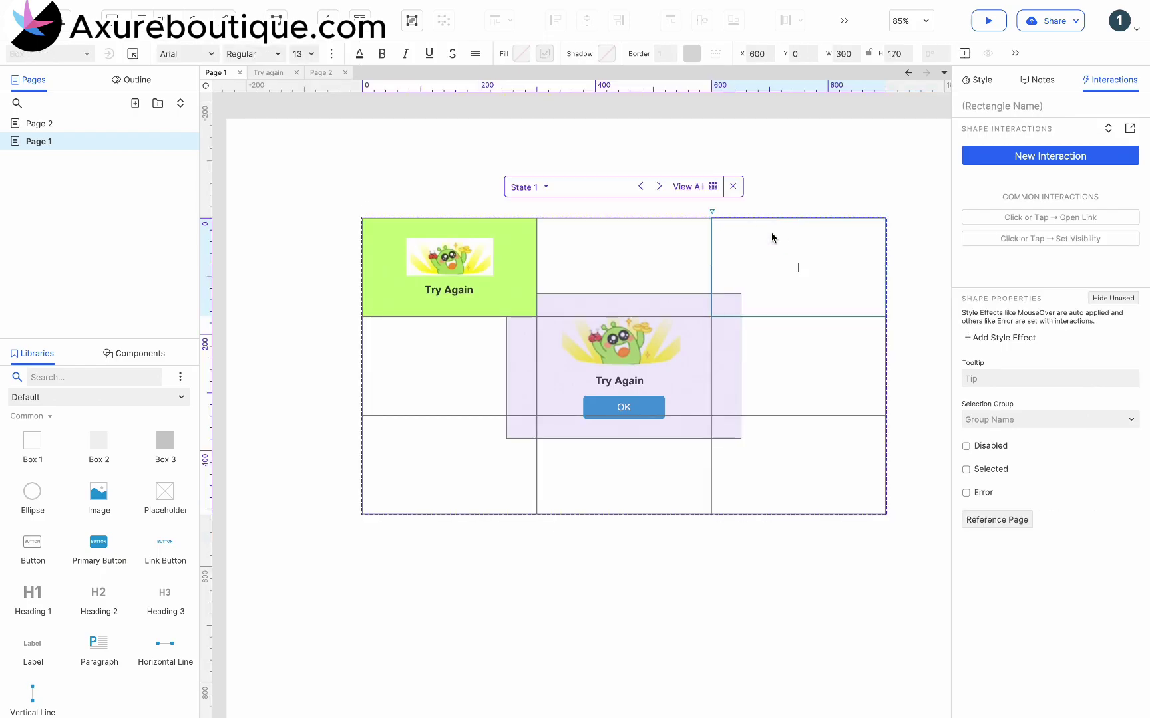
Copy the orange prize icon from the grid panel's State 3 highlight
left_click(545, 188)
left_click(532, 52)
left_click(803, 269)
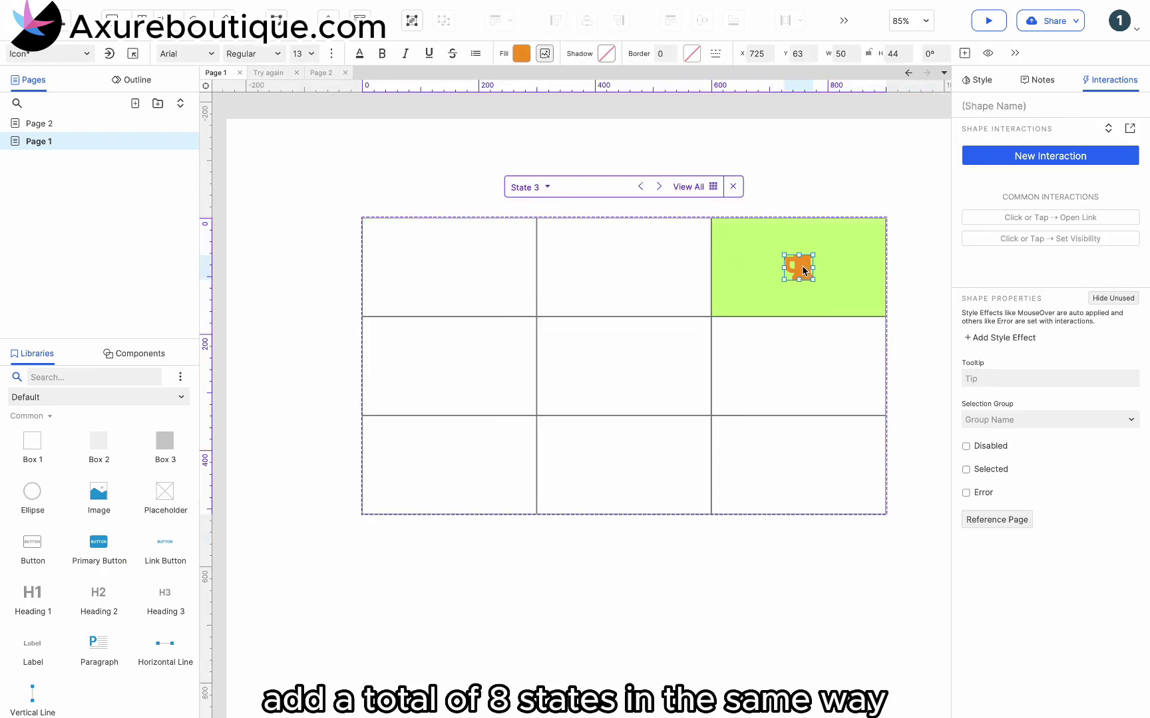
key("Escape")
left_click(572, 376)
Duplicate the popup's State 2 as State 3 and swap its car icon for the orange prize icon
double_click(571, 377)
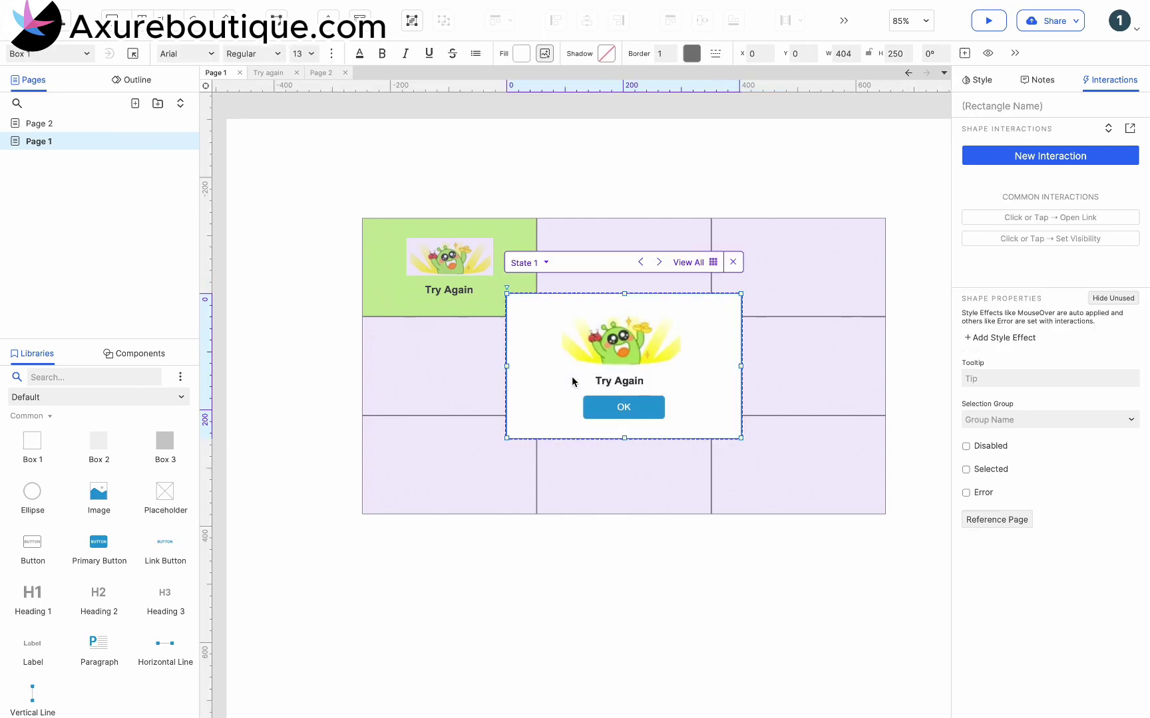
left_click(536, 263)
left_click(536, 216)
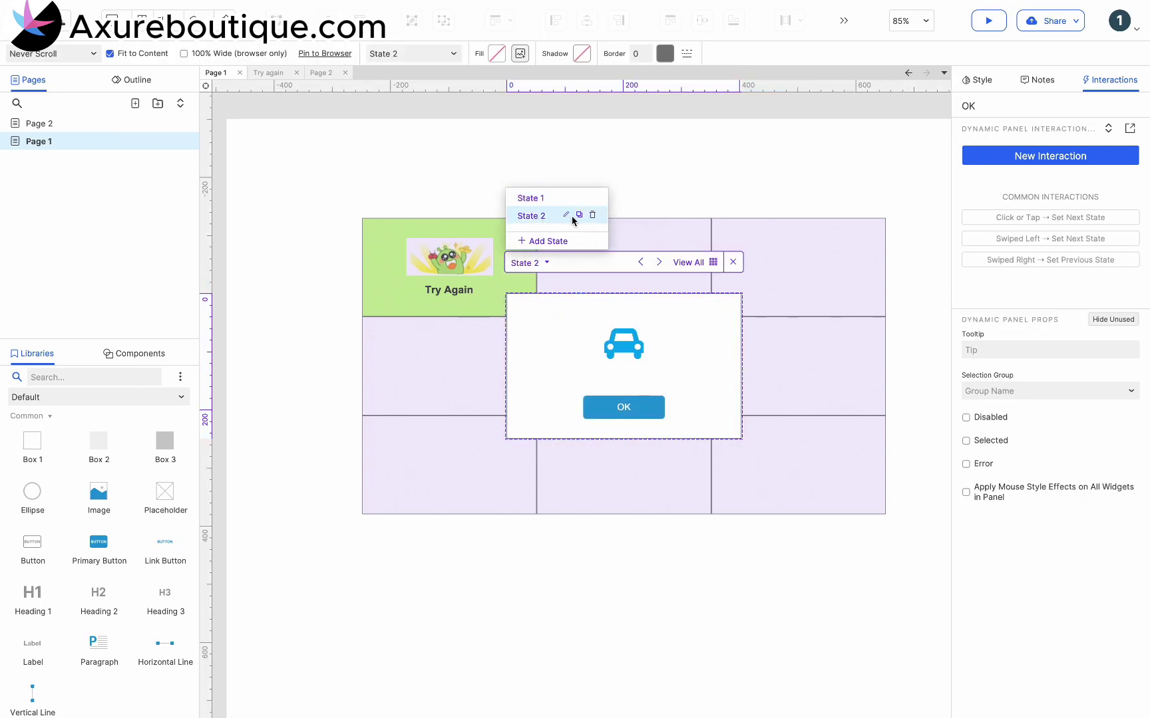
left_click(579, 215)
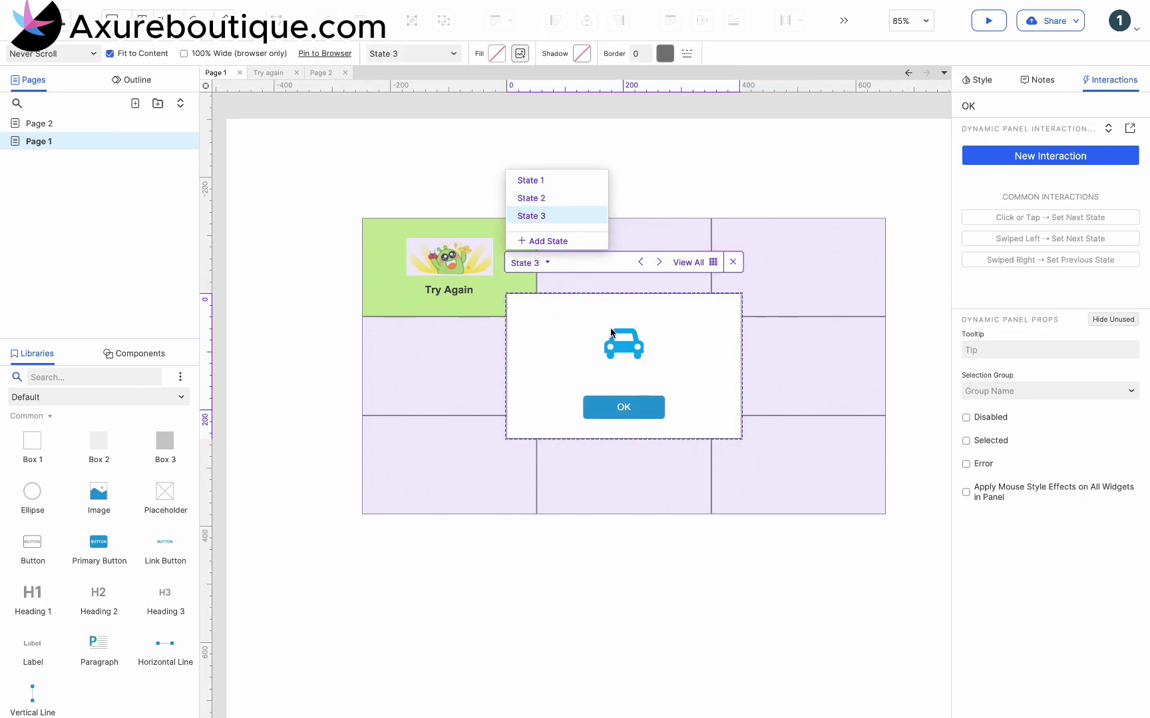
left_click(535, 216)
left_click(623, 344)
key("Delete")
key("ctrl+v")
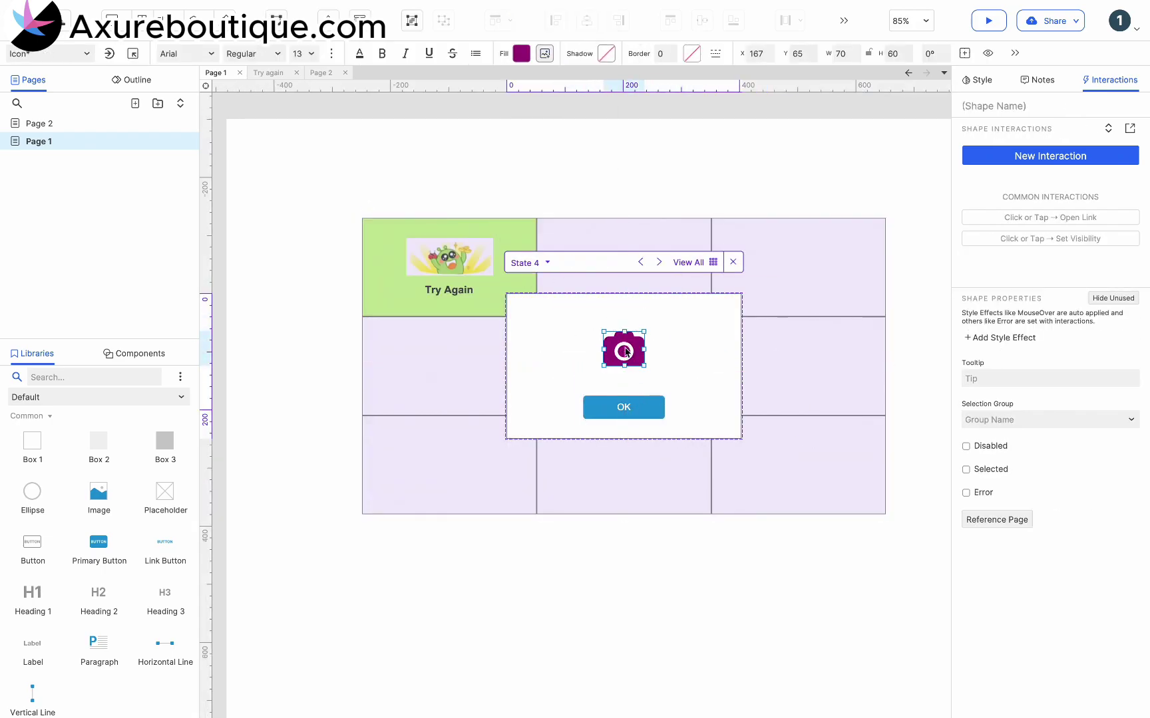
left_click(809, 481)
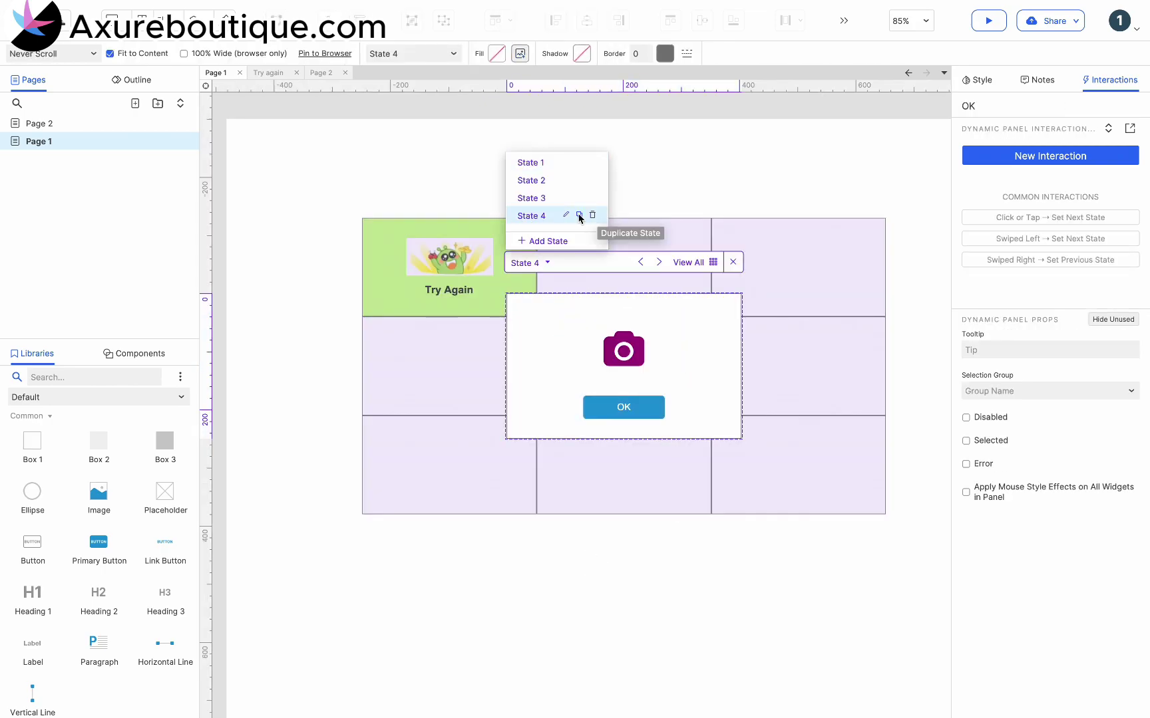
left_click(577, 215)
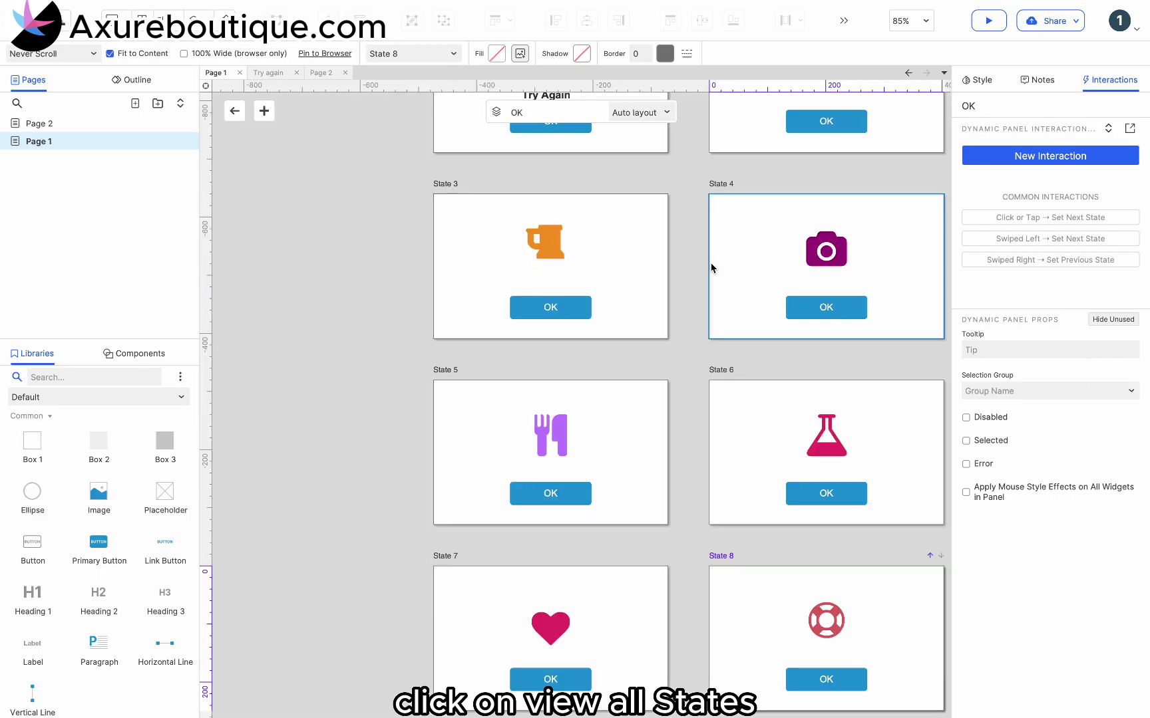
Give State 1's OK button a click action that hides the OK popup panel
scroll(704, 273, "up", 5)
left_click(559, 333)
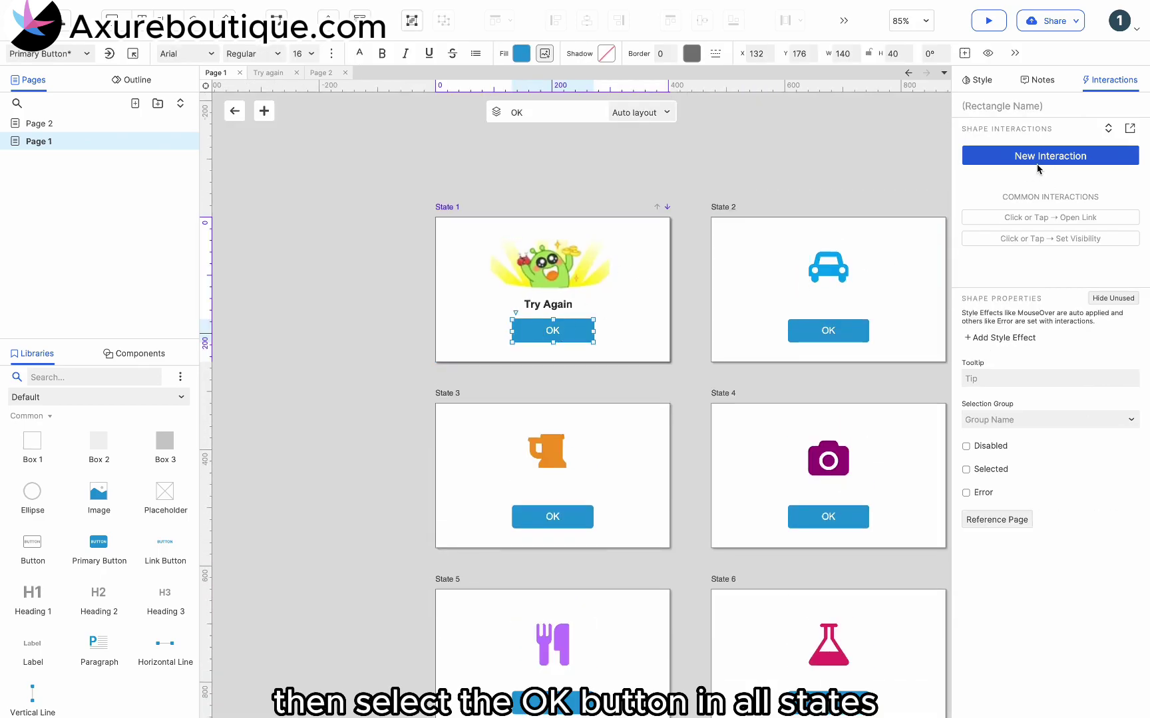
left_click(1037, 164)
left_click(1038, 187)
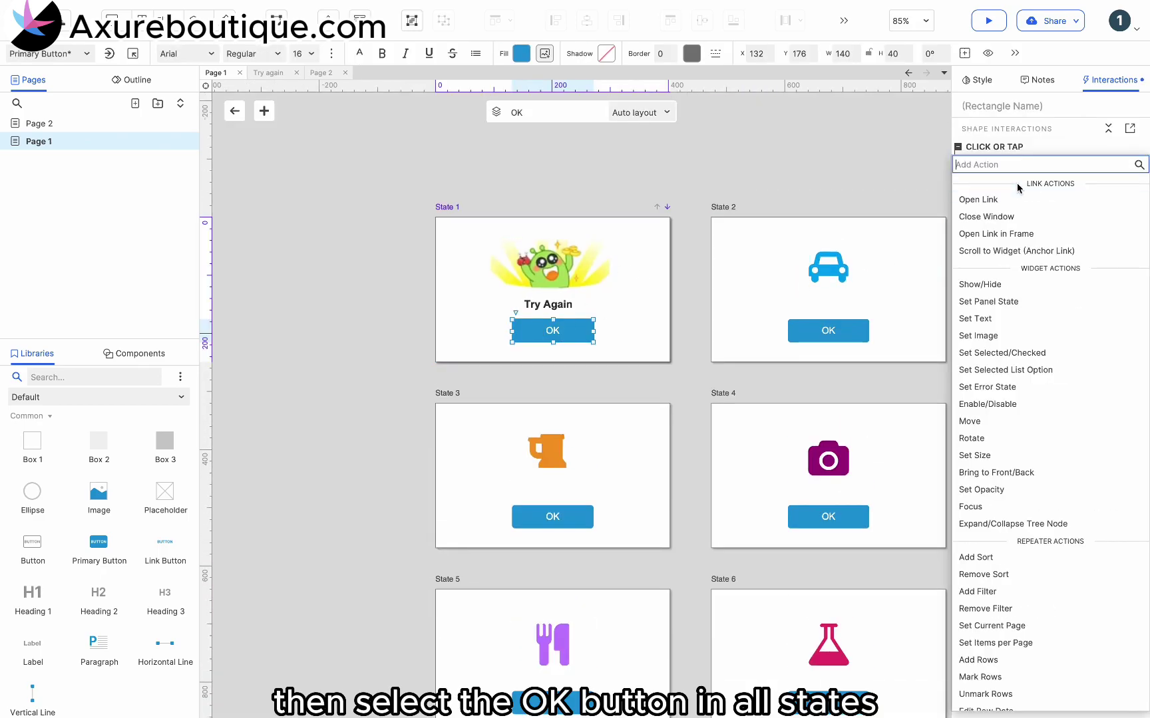
left_click(1010, 291)
left_click(995, 254)
left_click(1050, 248)
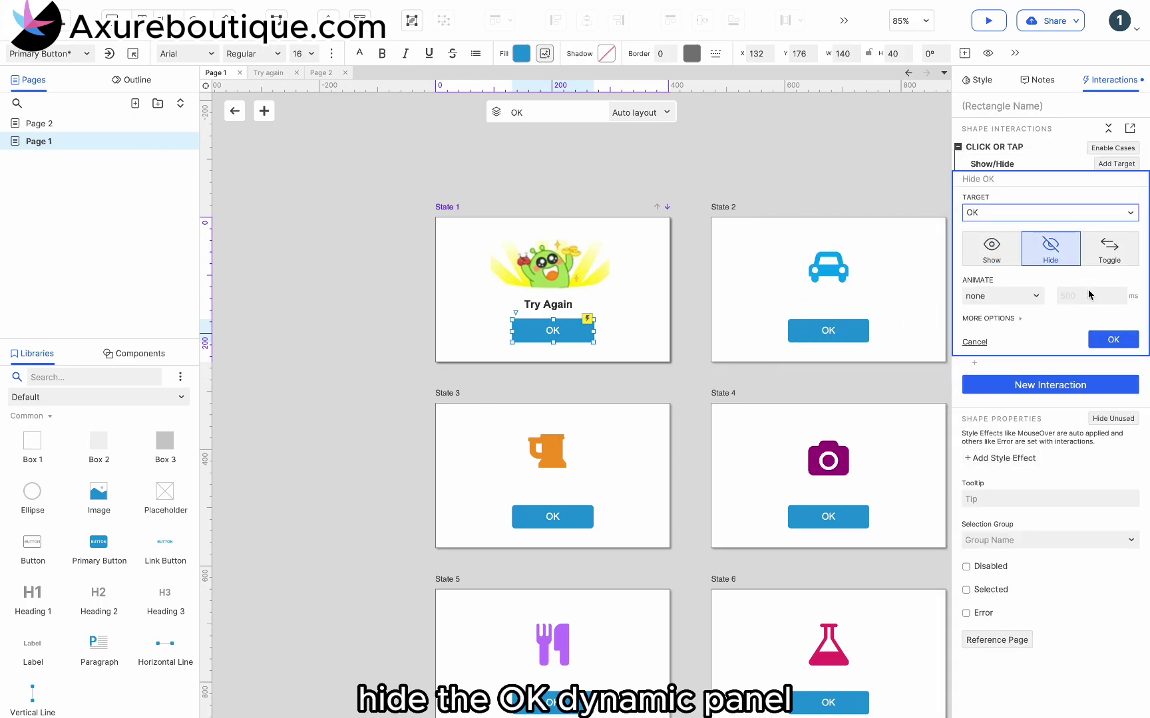
left_click(1112, 339)
Paste the hide interaction onto the OK buttons in States 2 through 8, then leave state editing
left_click(825, 332)
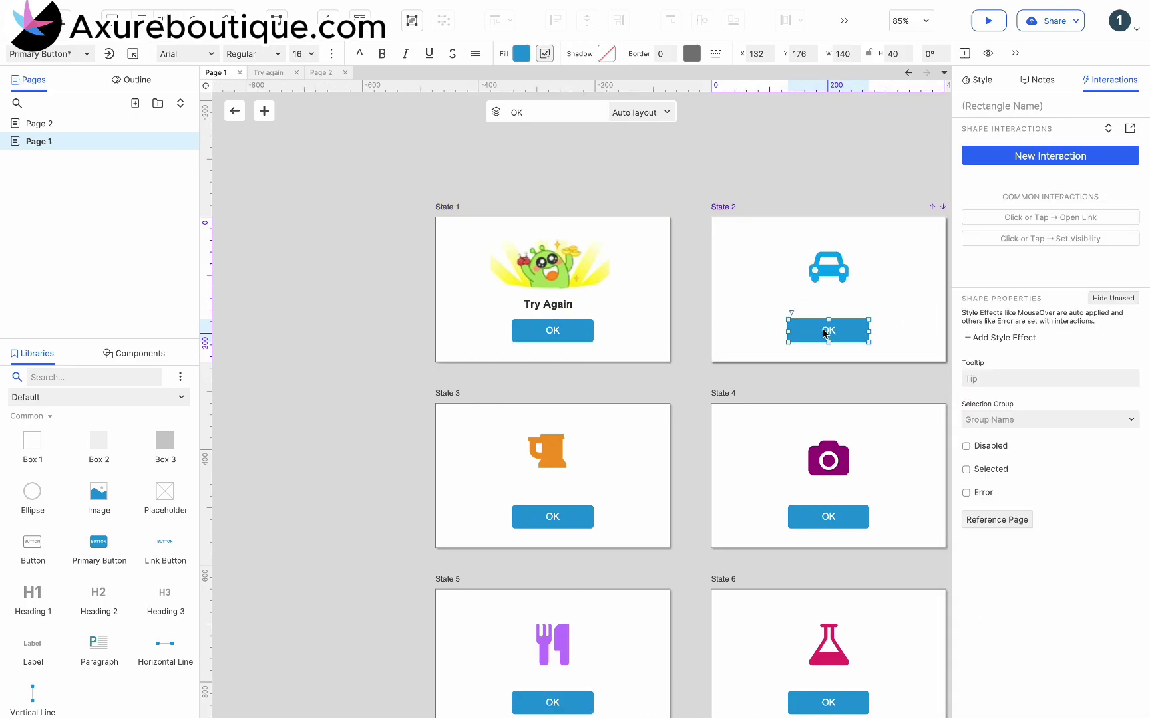
key("ctrl+v")
left_click(575, 522)
key("ctrl+v")
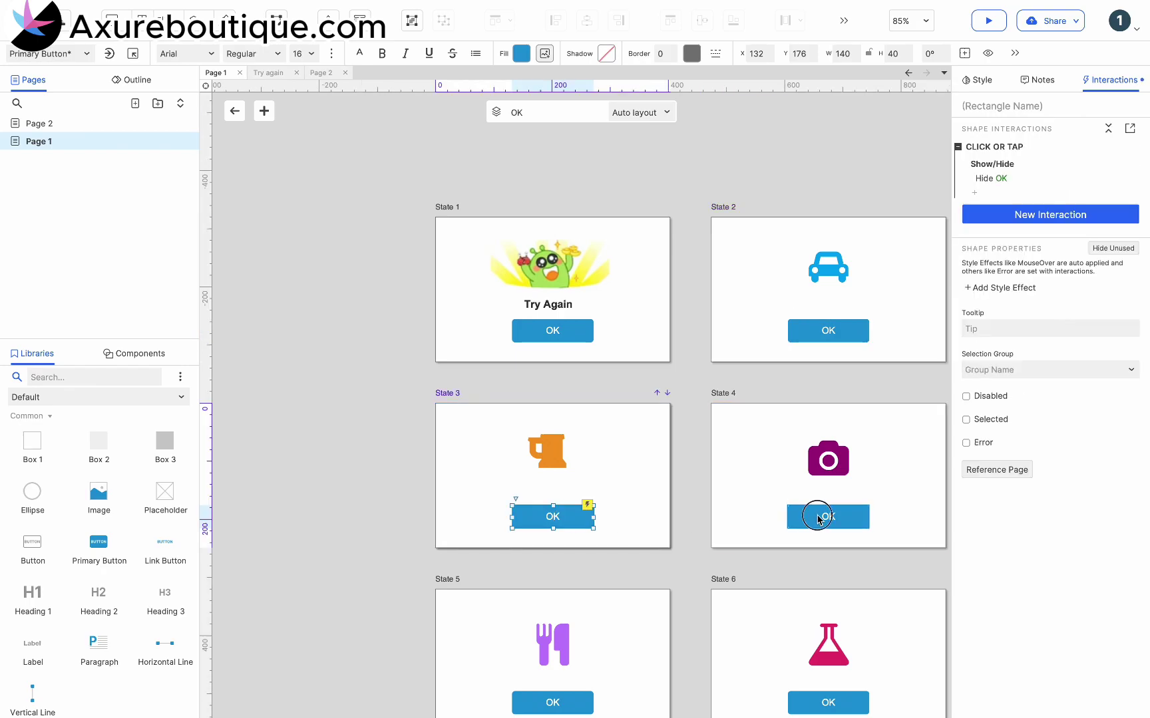
left_click(817, 519)
key("ctrl+v")
scroll(817, 518, "down", 3)
left_click(820, 508)
key("ctrl+v")
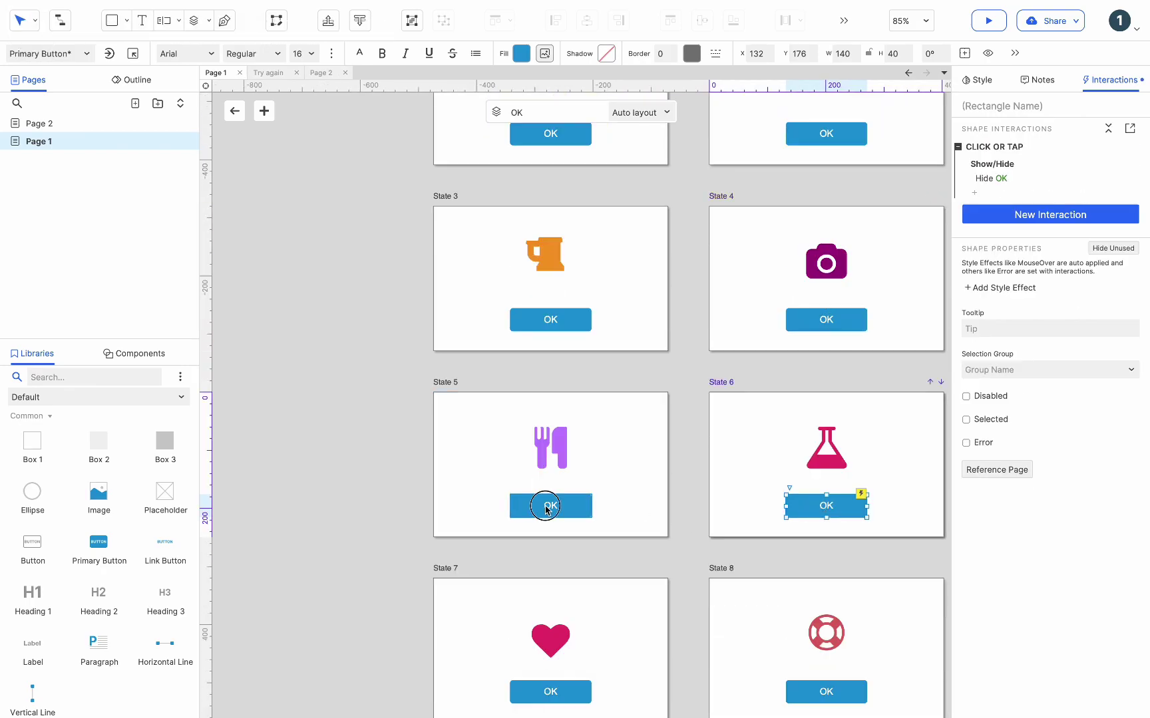
left_click(547, 507)
key("ctrl+v")
scroll(549, 509, "down", 3)
left_click(551, 513)
key("ctrl+v")
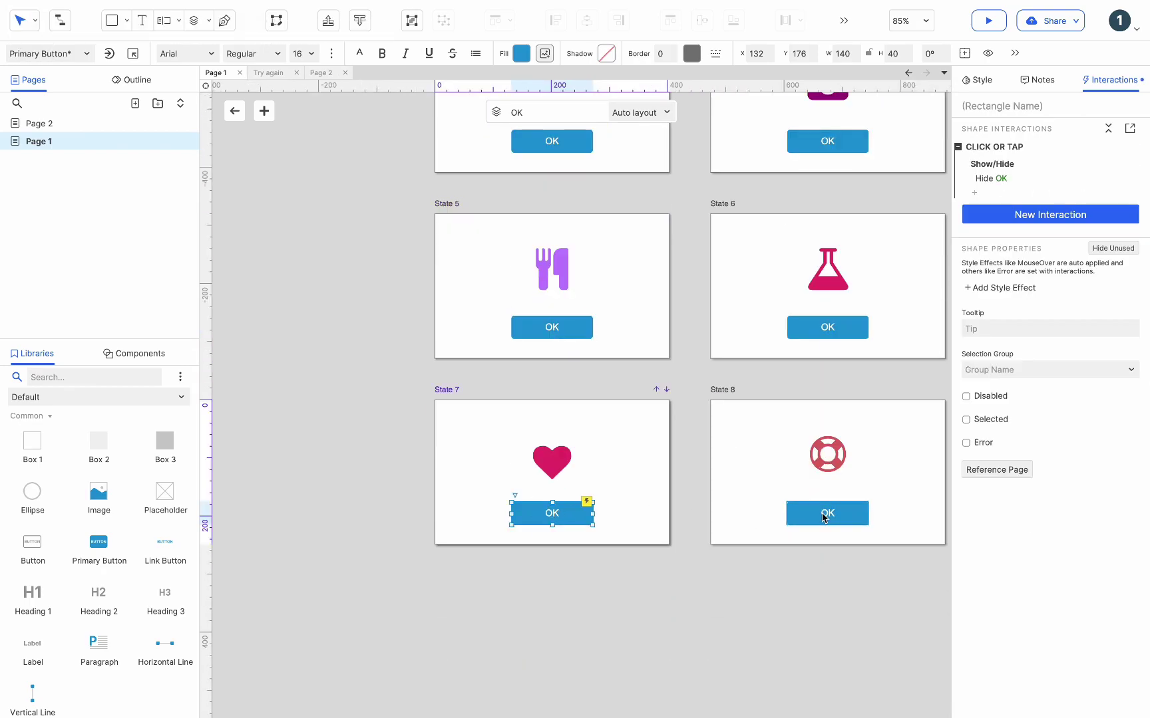
left_click(824, 518)
key("ctrl+v")
double_click(719, 596)
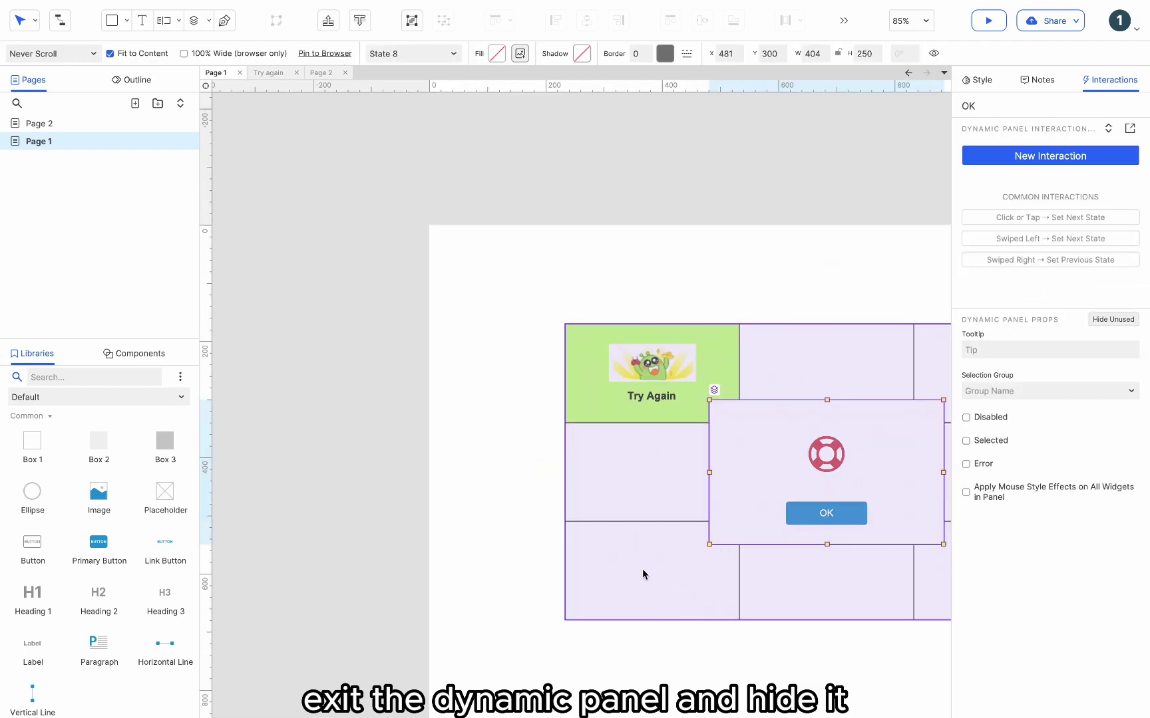
Set the OK popup panel to hidden
left_click(690, 640)
left_click(677, 467)
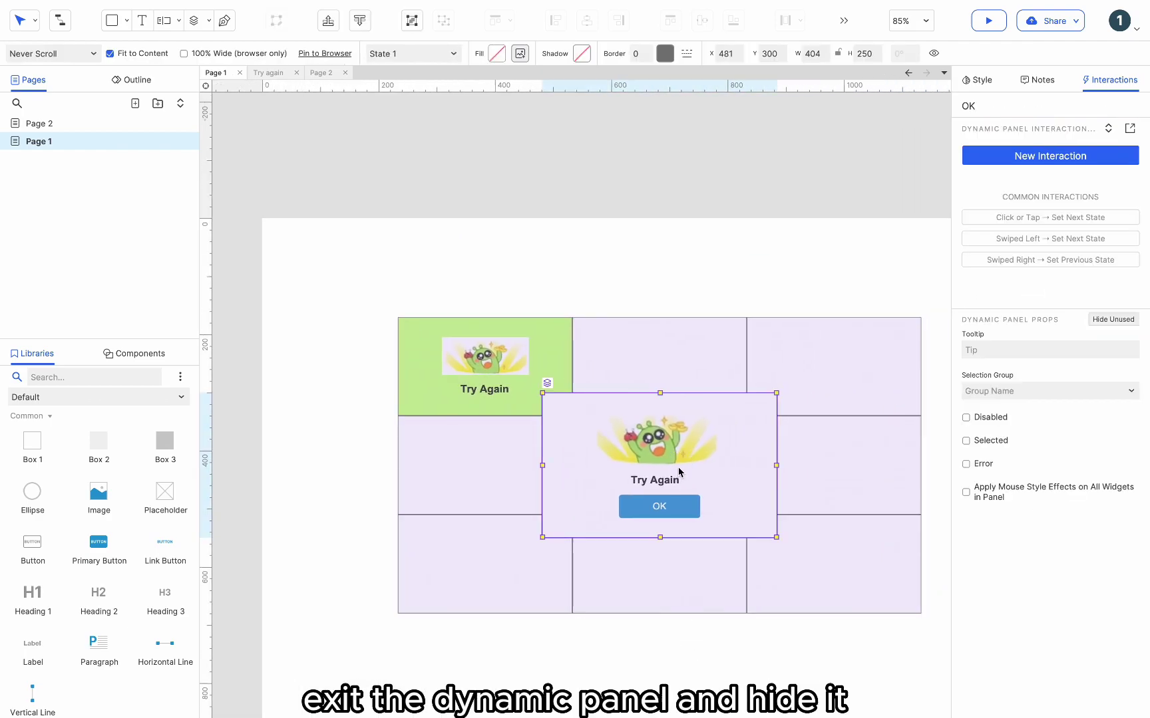
right_click(677, 467)
left_click(711, 392)
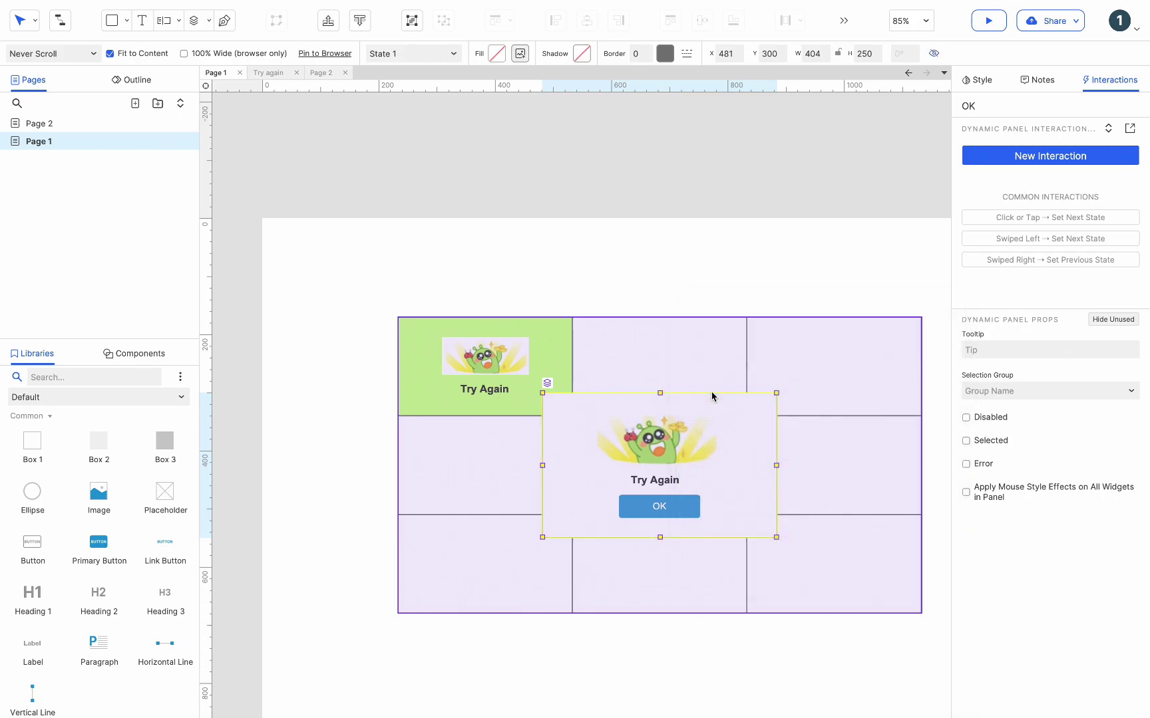
Drag the hidden popup panel about 208 px right to uncover the black Start box
left_click(672, 674)
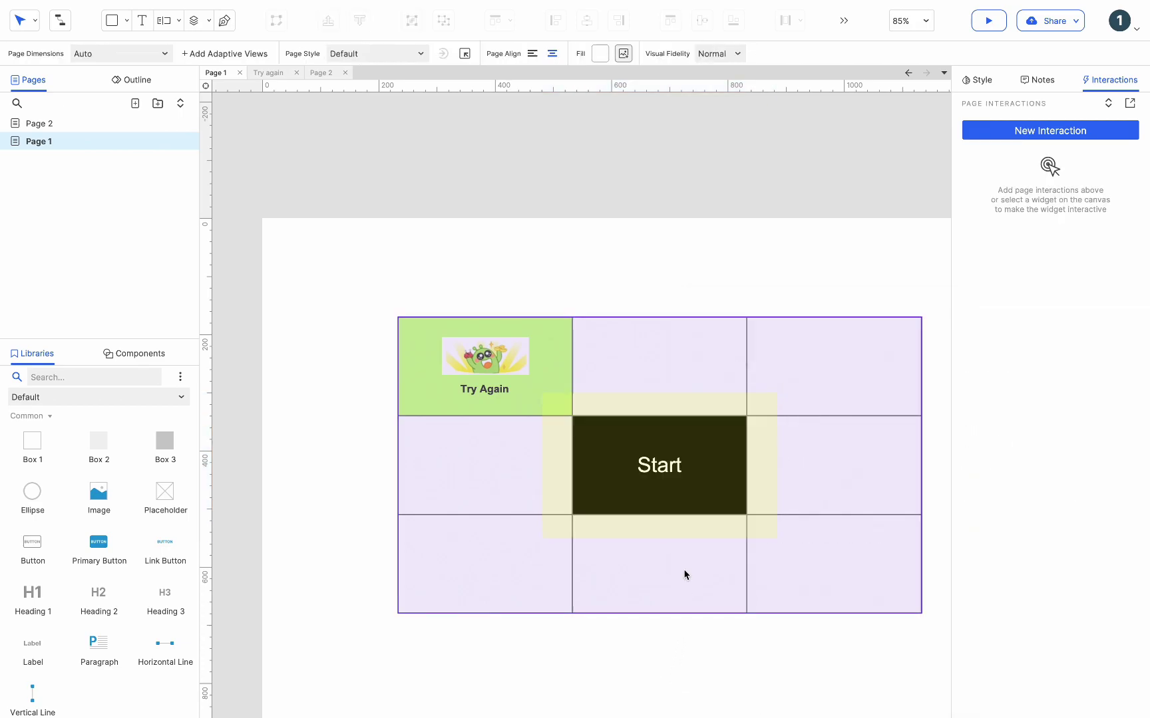
left_click(685, 491)
left_click_drag(619, 477, 757, 476)
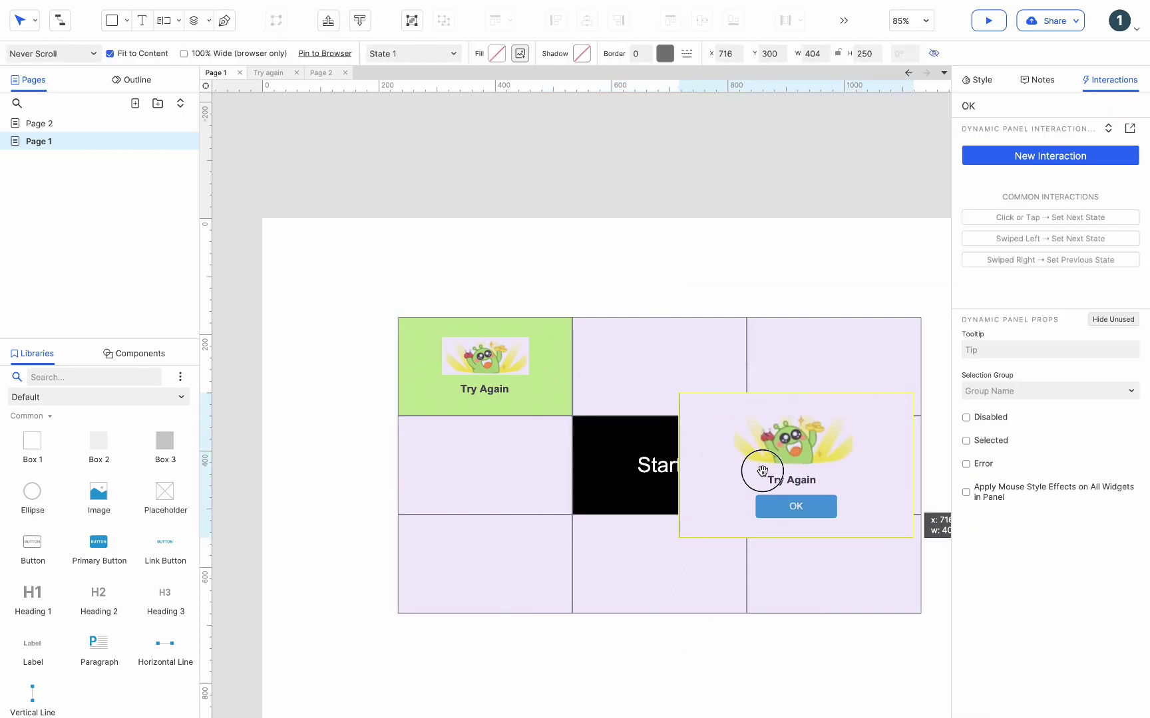
Add a Disabled style effect to the Start box with a #D7D7D7 grey fill
left_click(642, 488)
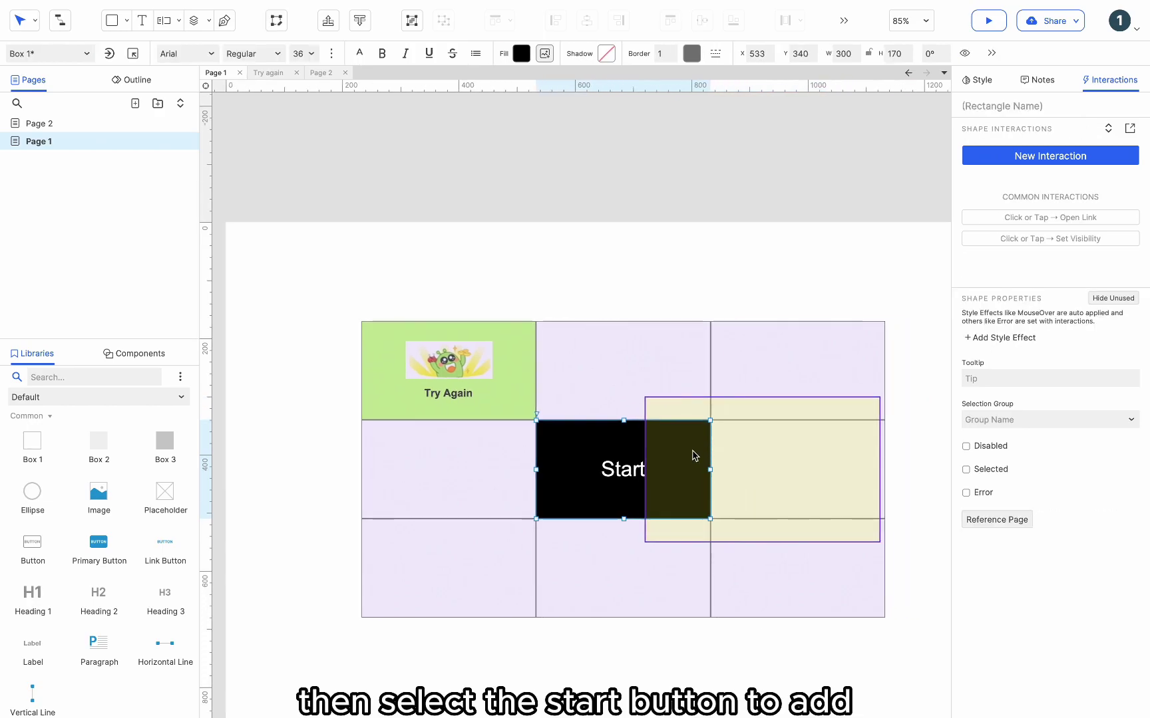
left_click(1004, 339)
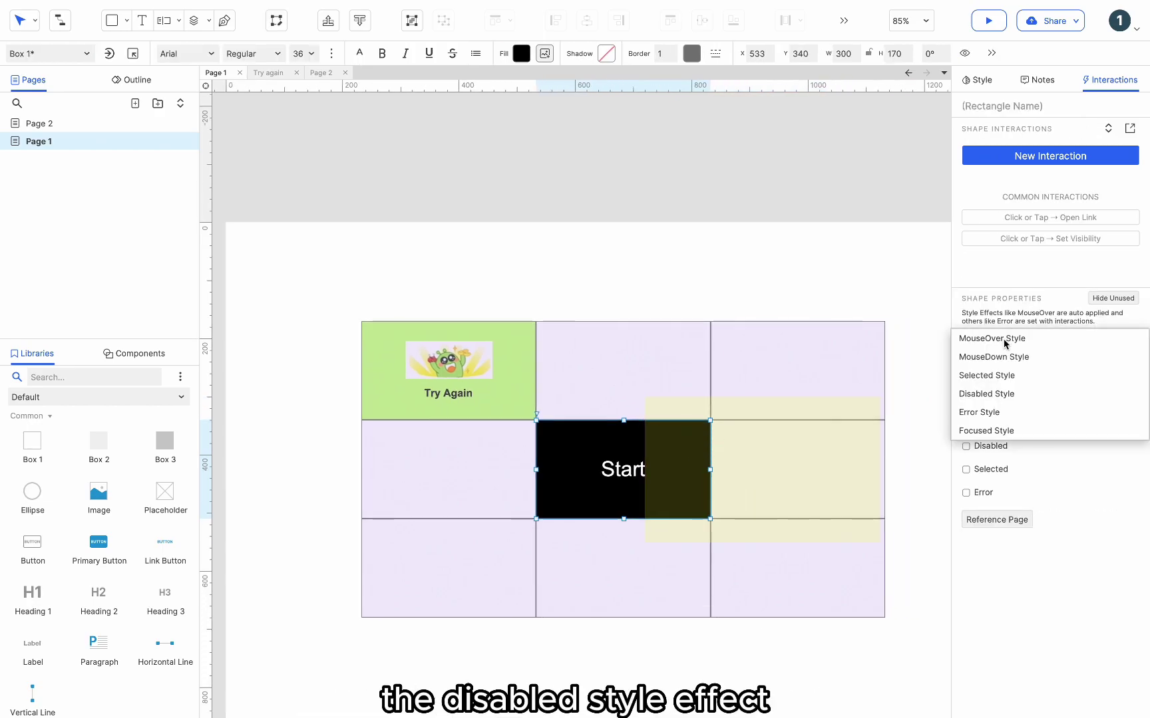
left_click(998, 394)
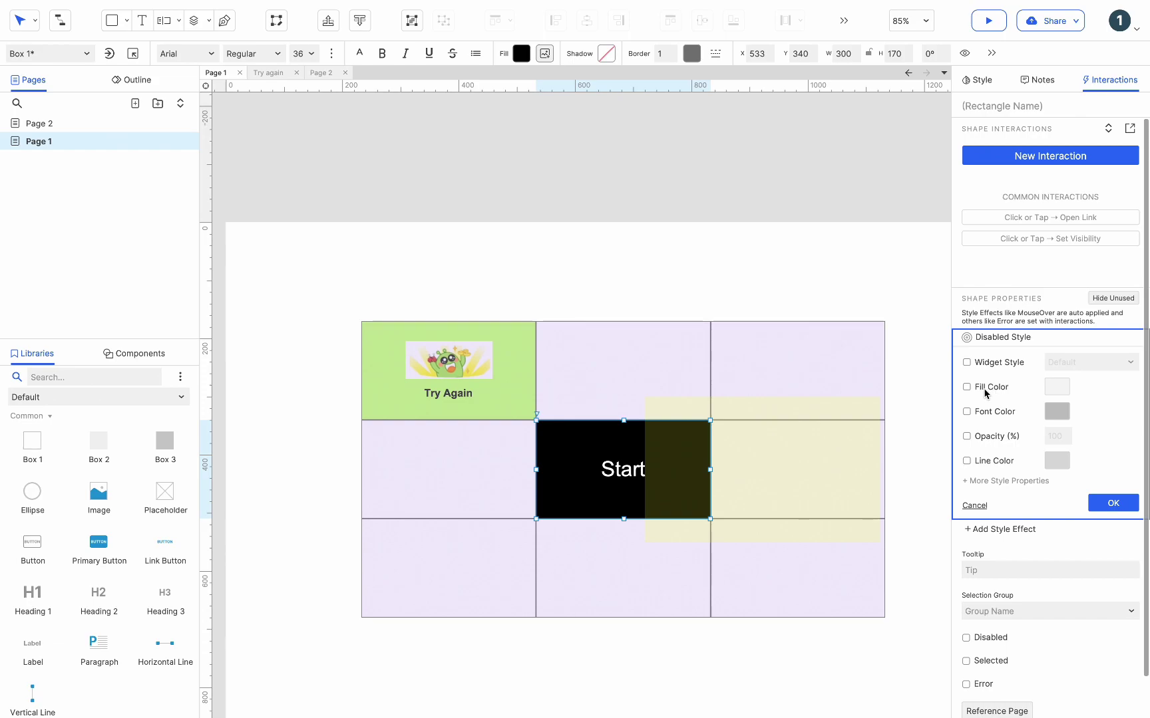
left_click(985, 392)
left_click(1057, 387)
left_click(1109, 473)
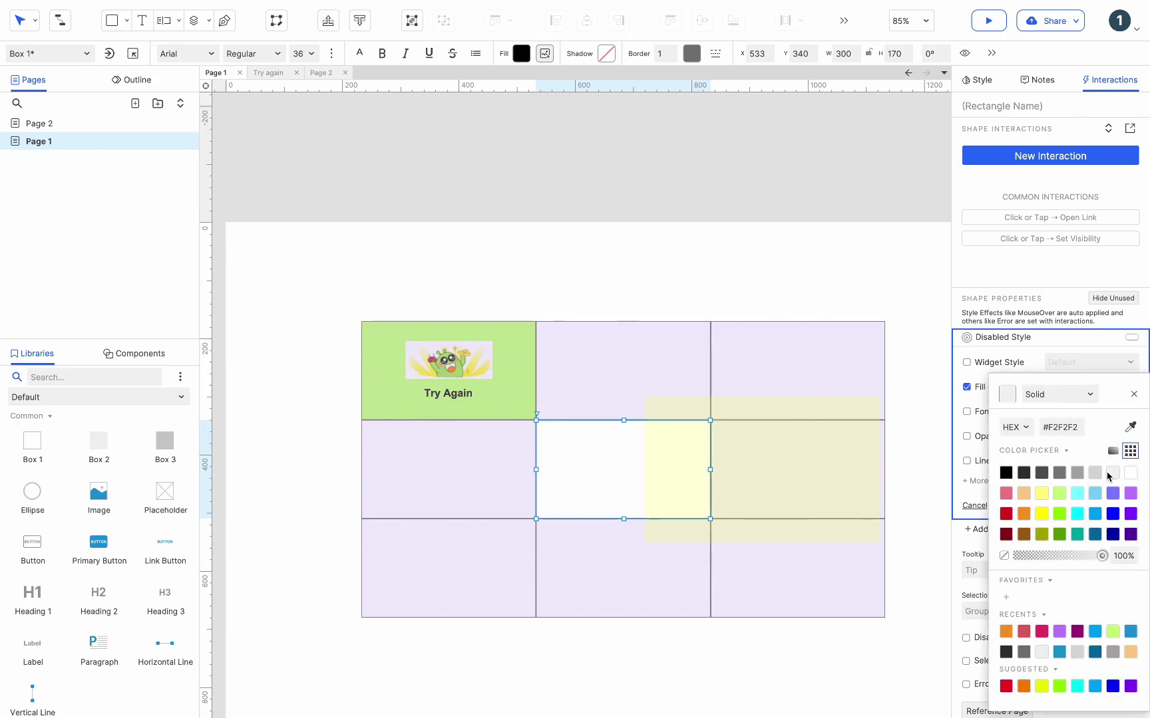
left_click(1094, 473)
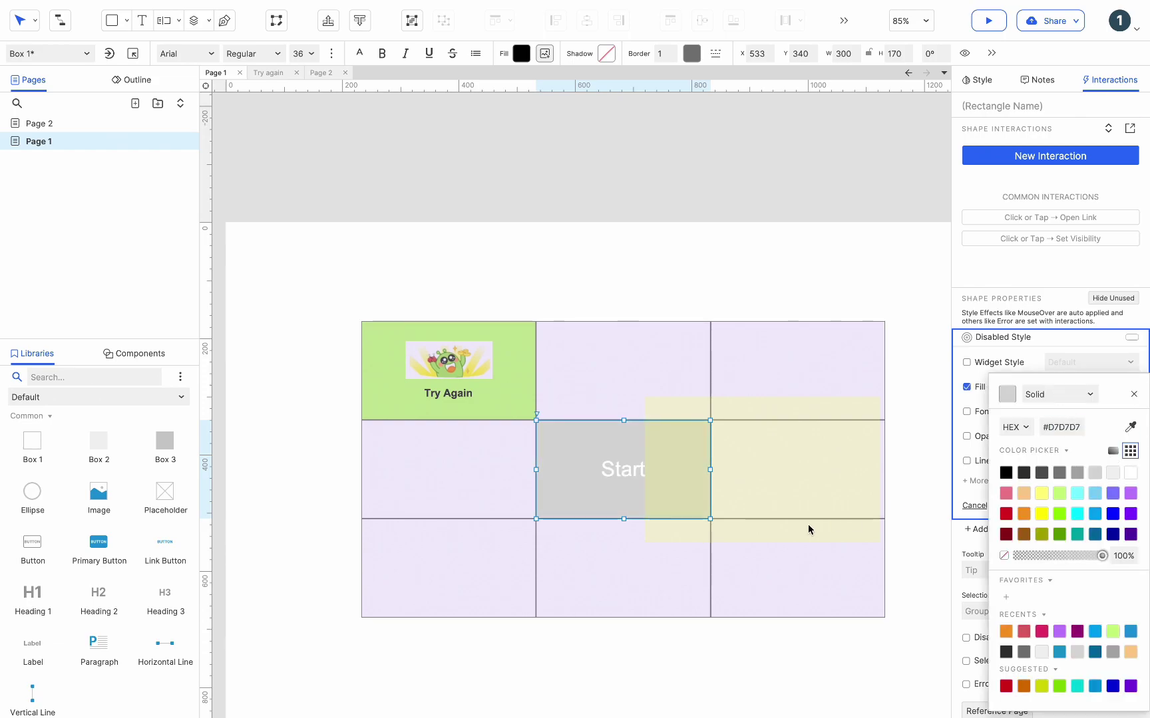
left_click(773, 563)
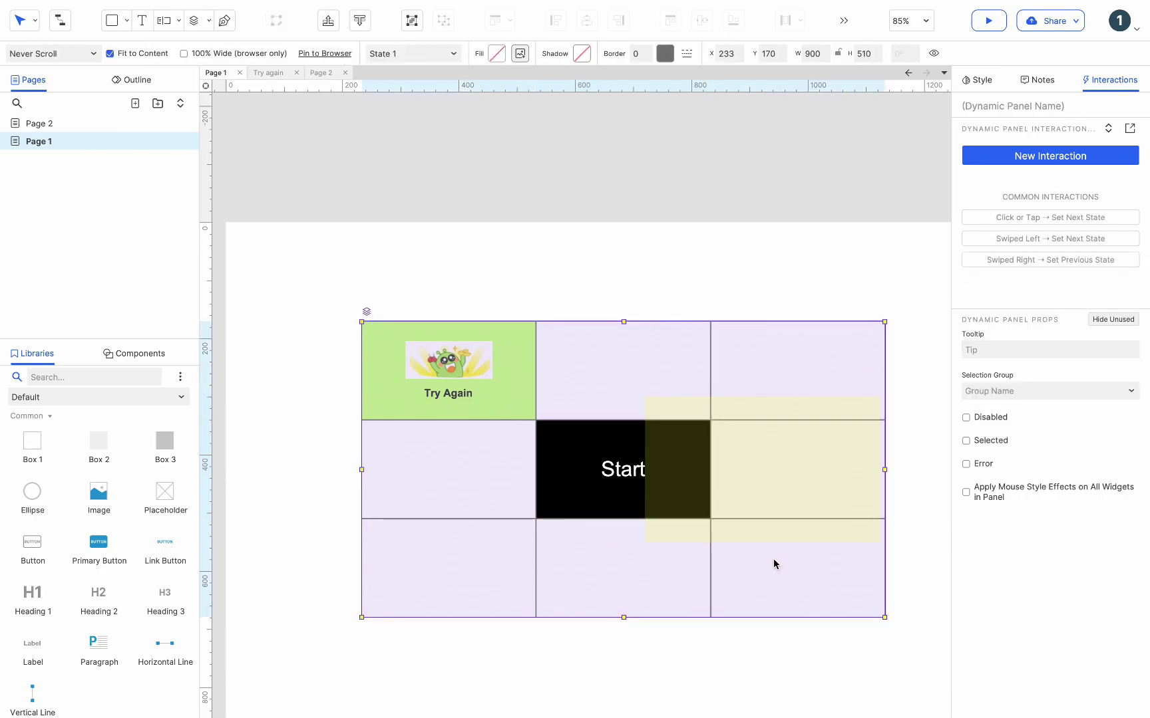
Add a Click or Tap action on Start that sets OnLoadVariable, opening the value's expression editor
left_click(632, 488)
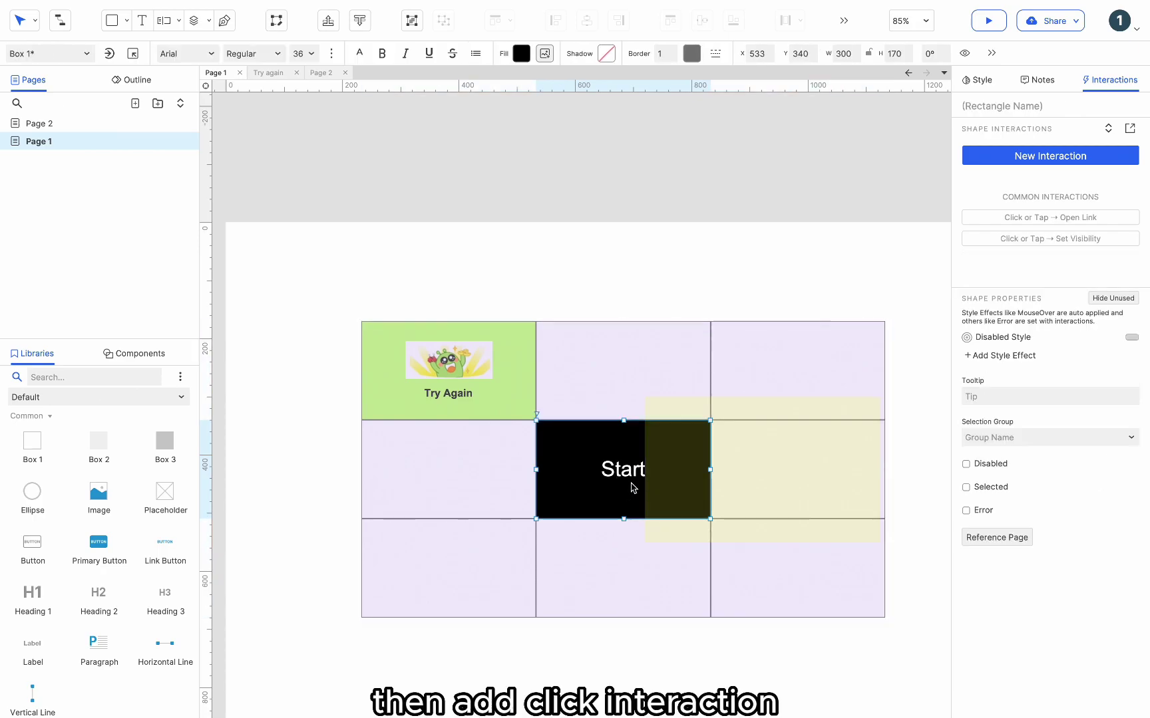
left_click(996, 155)
left_click(998, 191)
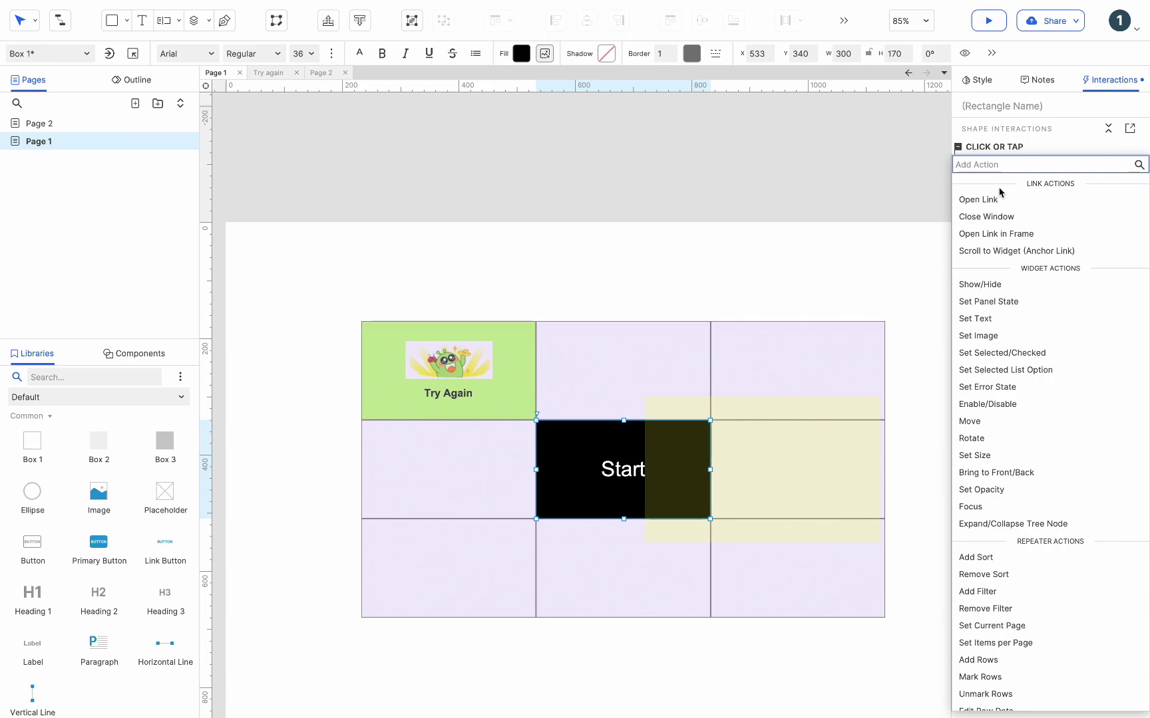
scroll(951, 280, "down", 4)
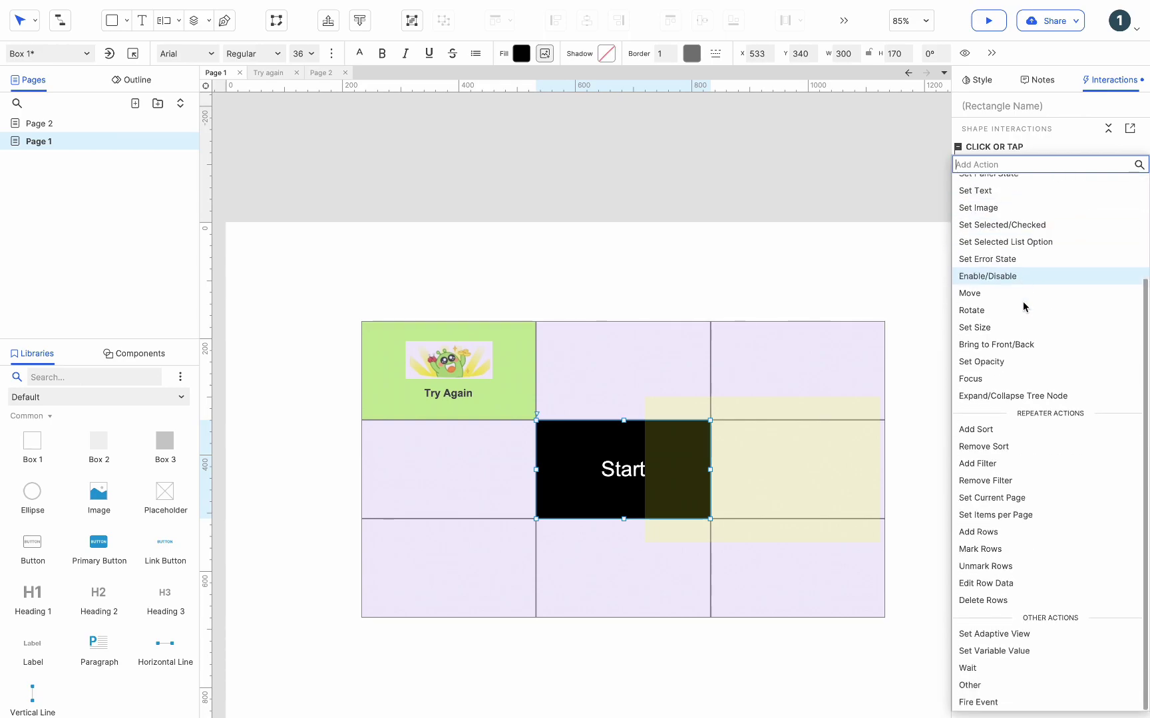
left_click(989, 651)
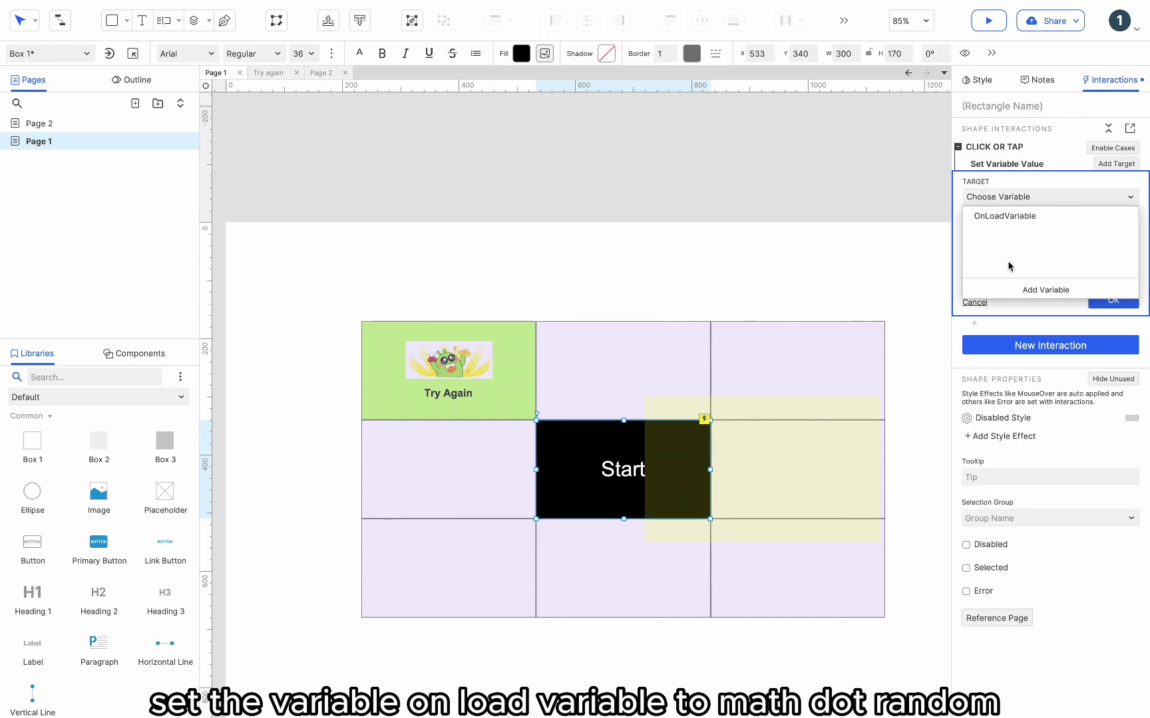
left_click(1018, 224)
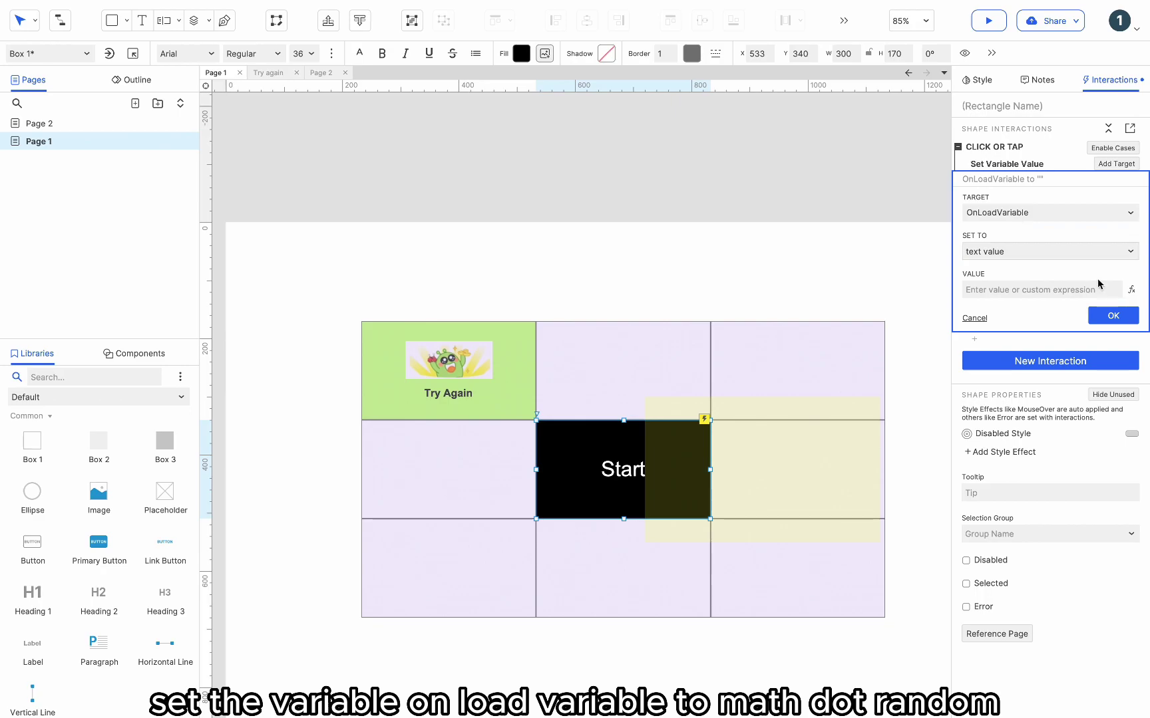
left_click(1132, 290)
Set OnLoadVariable's value to [[Math.ceil(Math.random()*8)+17]]
left_click(386, 271)
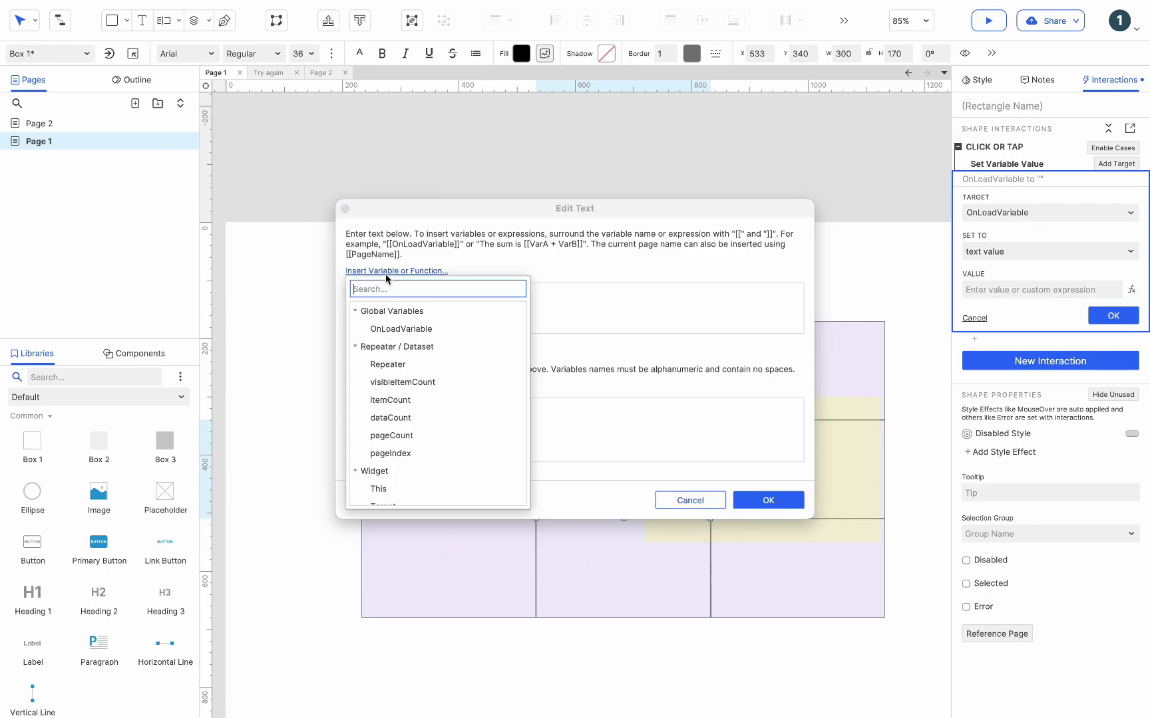
type("rand")
left_click(390, 329)
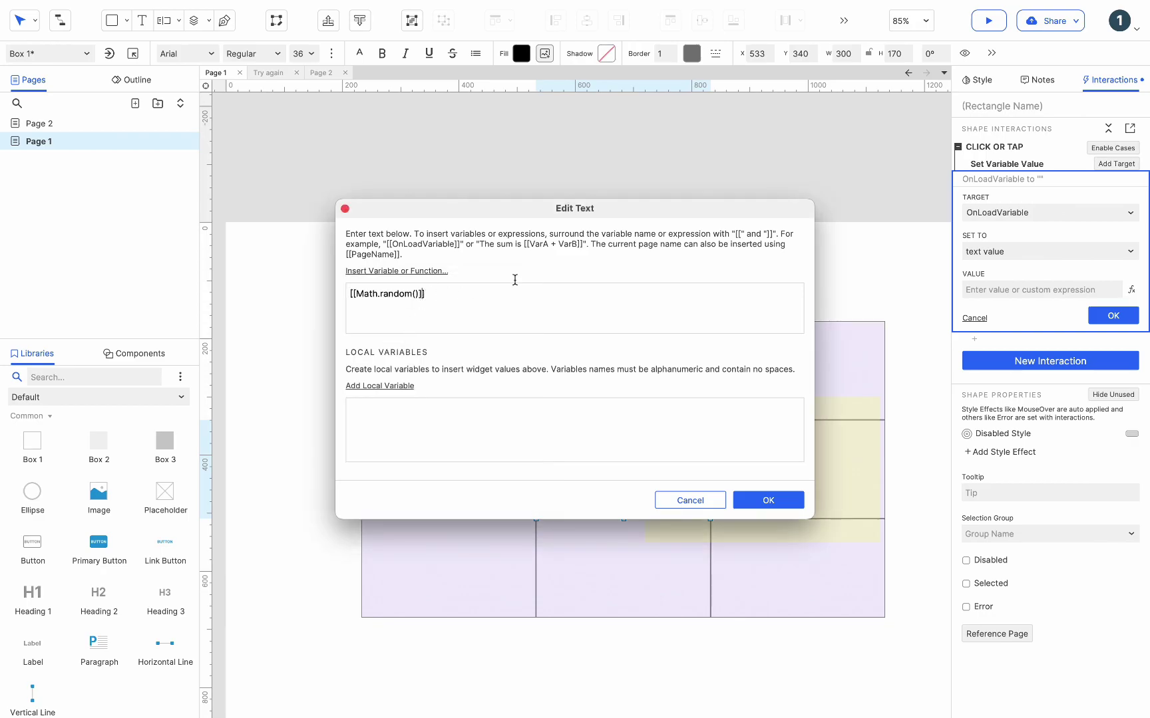
left_click(365, 272)
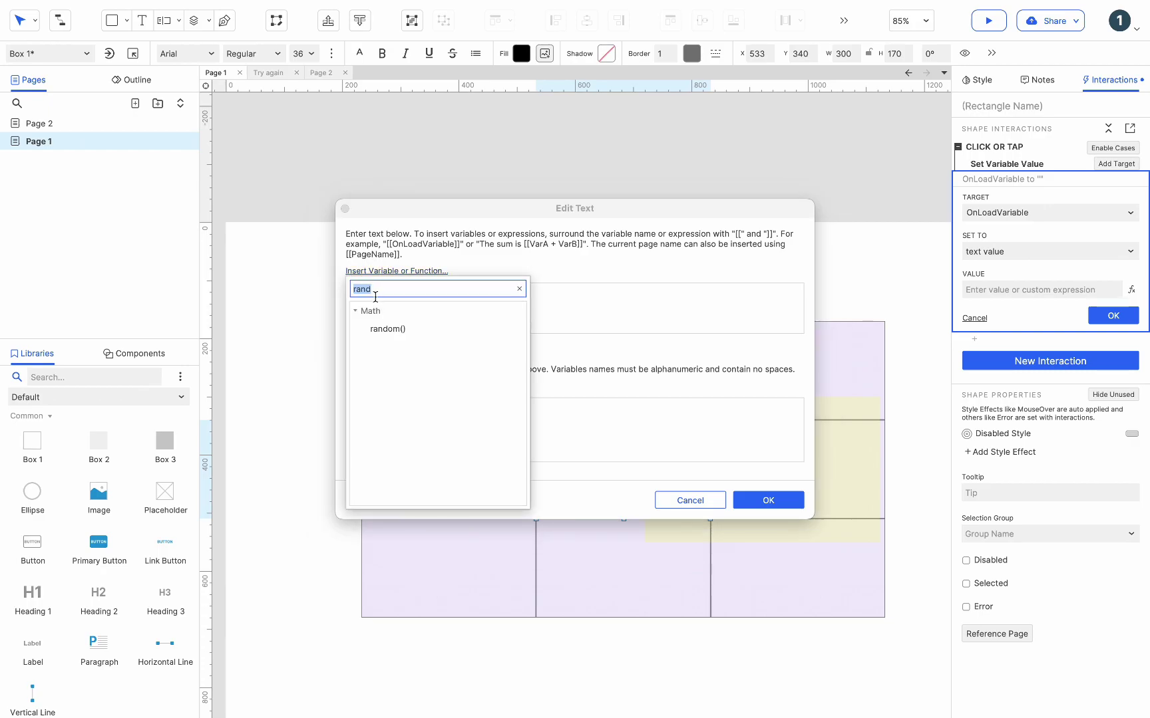
type("ce")
left_click(380, 381)
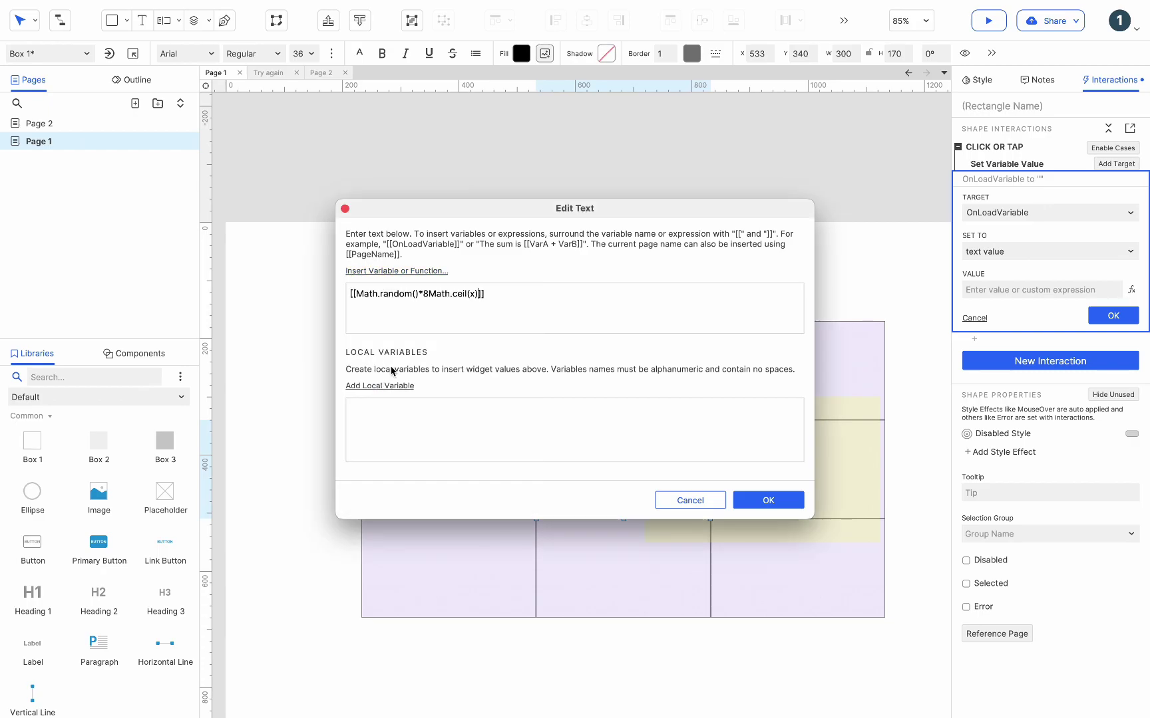
left_click_drag(428, 293, 360, 297)
key("ctrl+c")
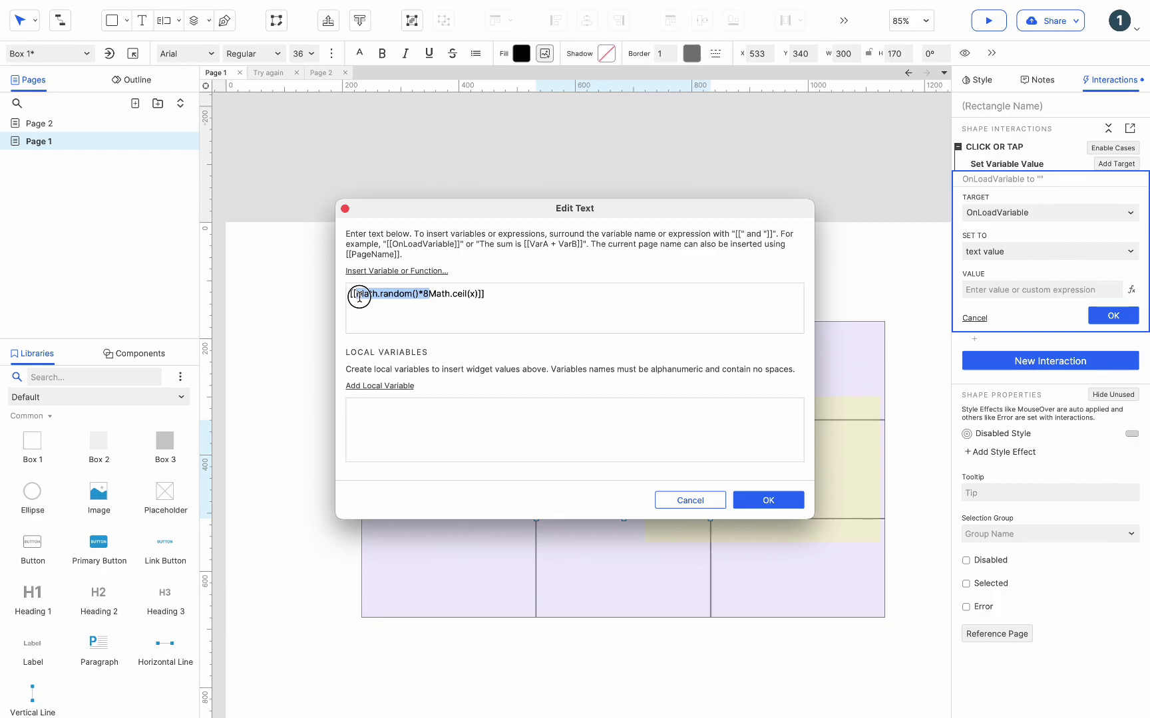
key("BackSpace")
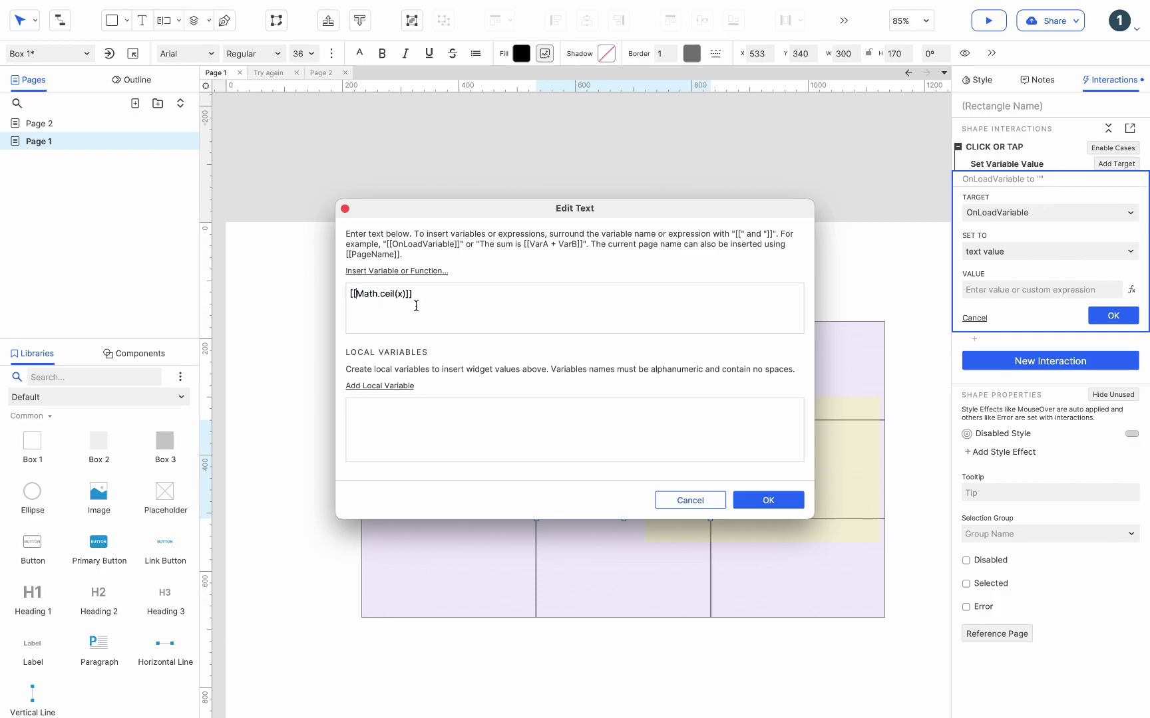
key("BackSpace")
key("ctrl+v")
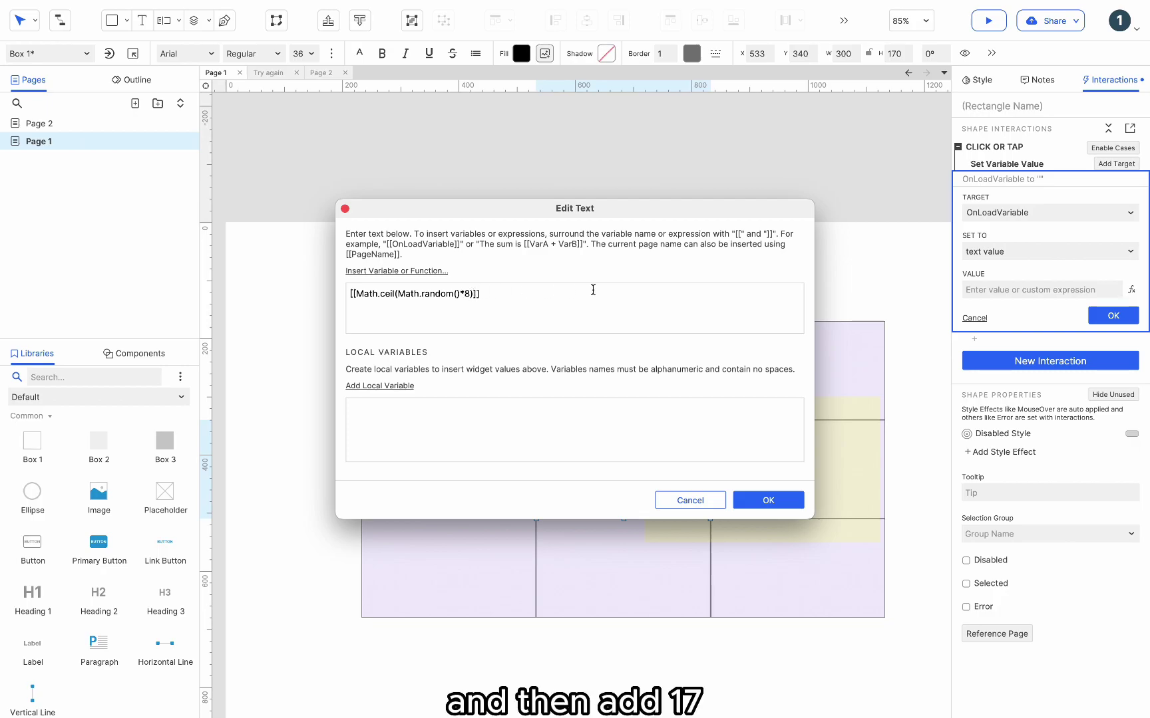
type("+")
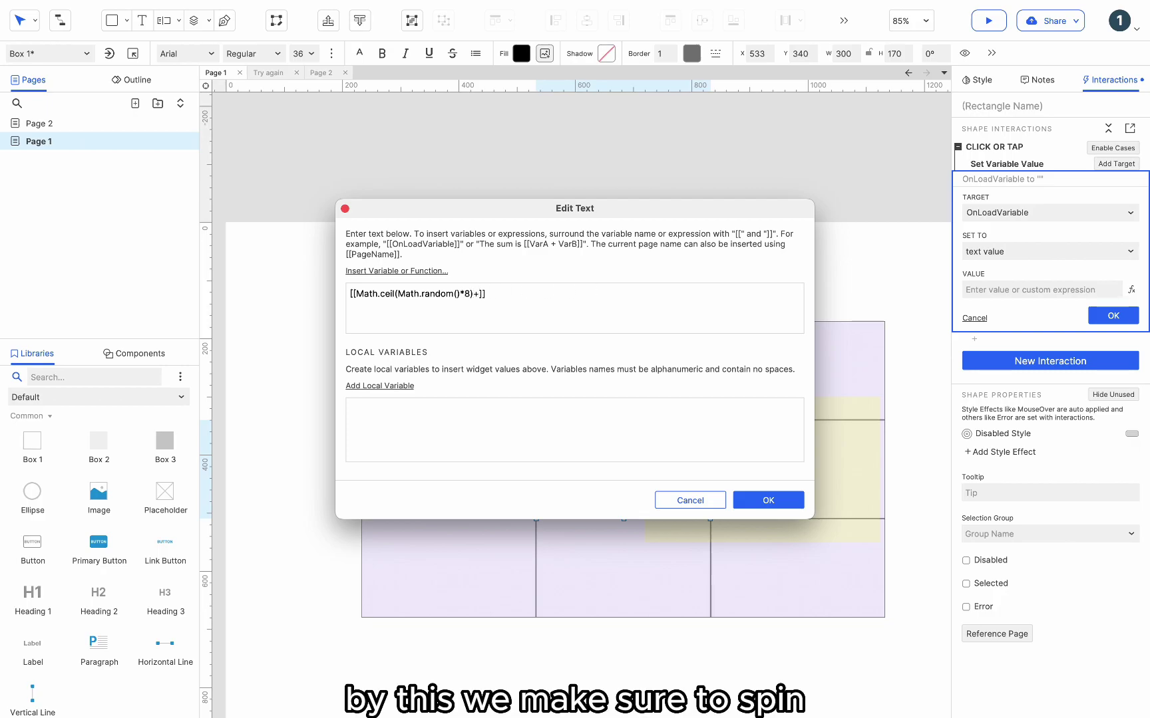
type("17")
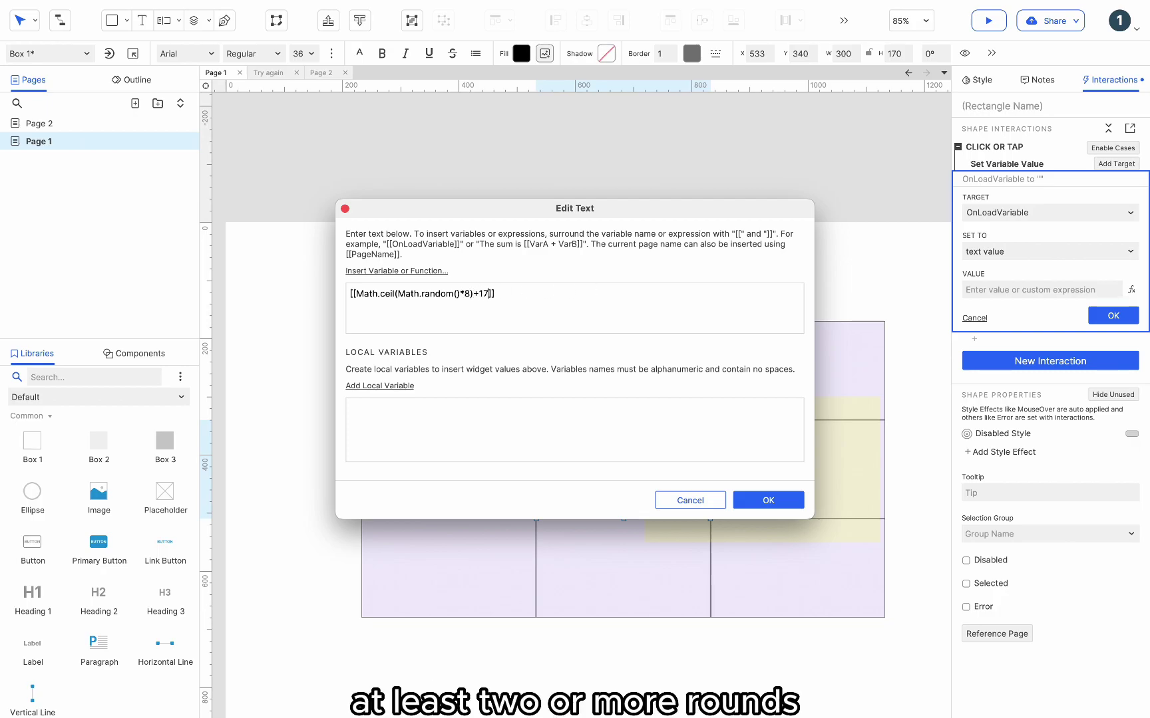
left_click(776, 504)
left_click(1109, 326)
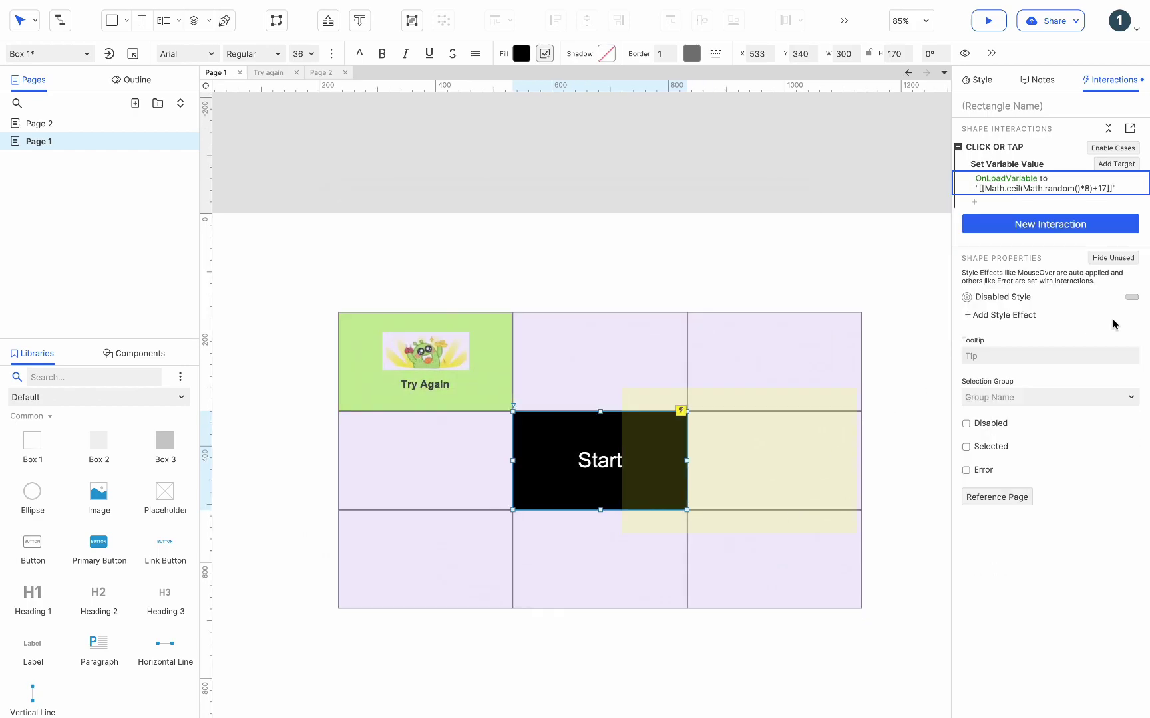
Add an Enable/Disable action that disables the Start button itself
left_click(982, 223)
type("dis")
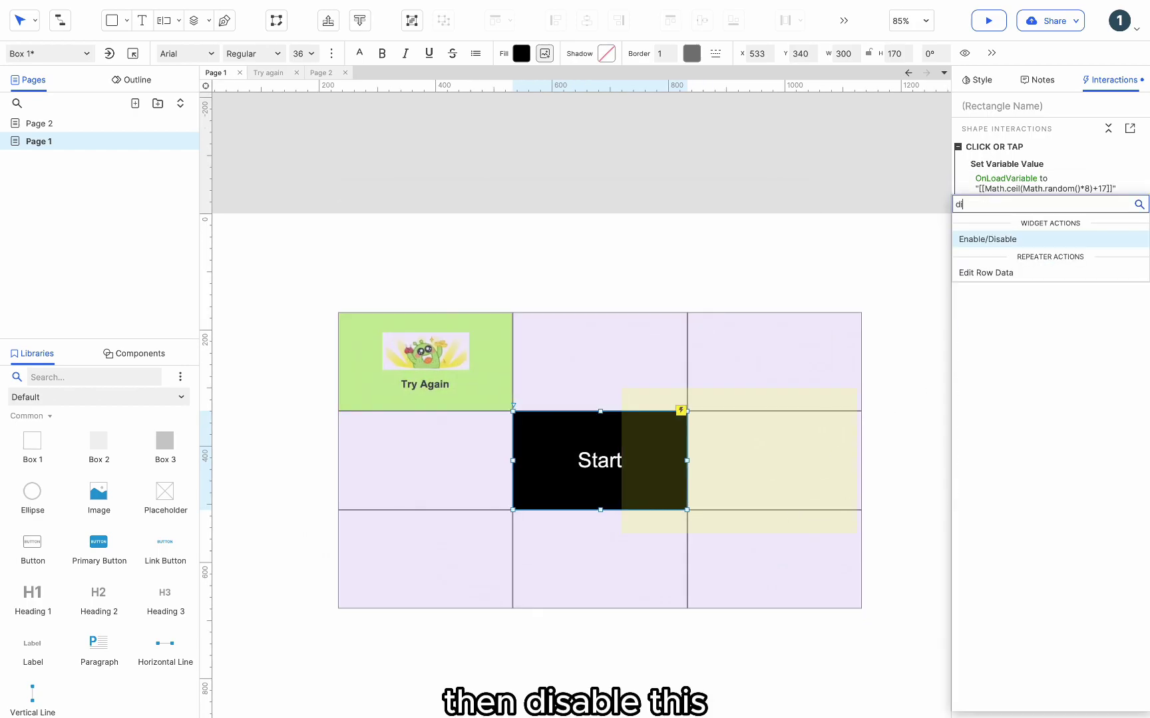
left_click(1006, 240)
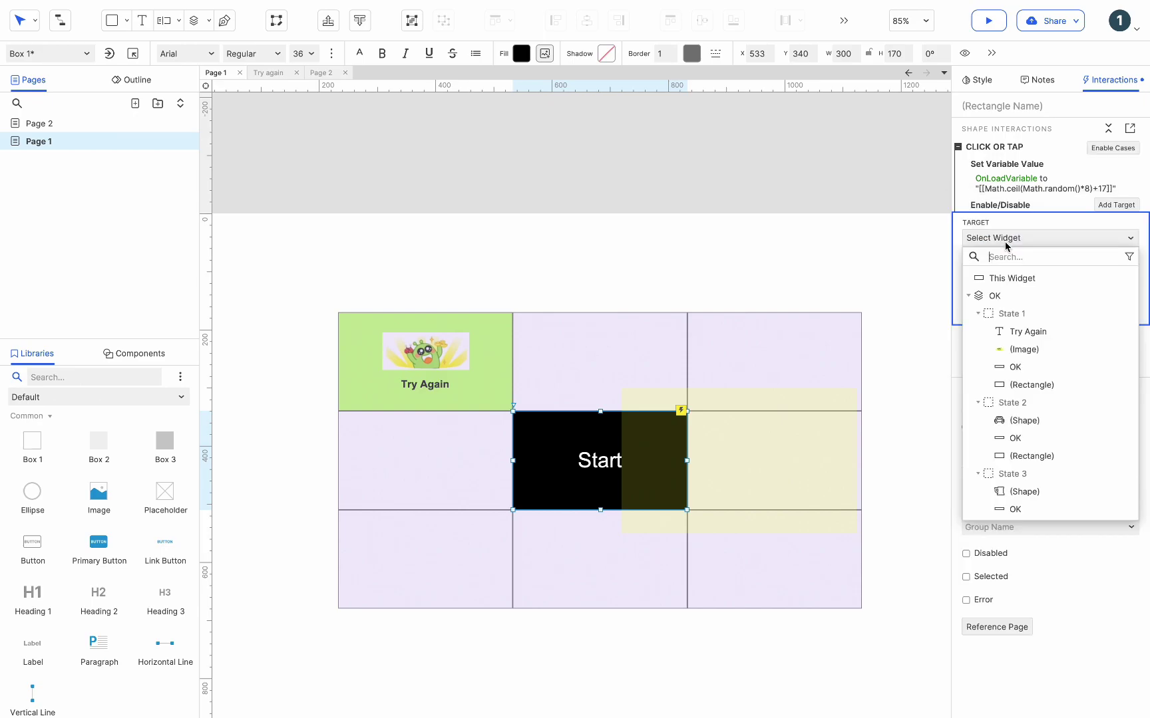
left_click(1009, 280)
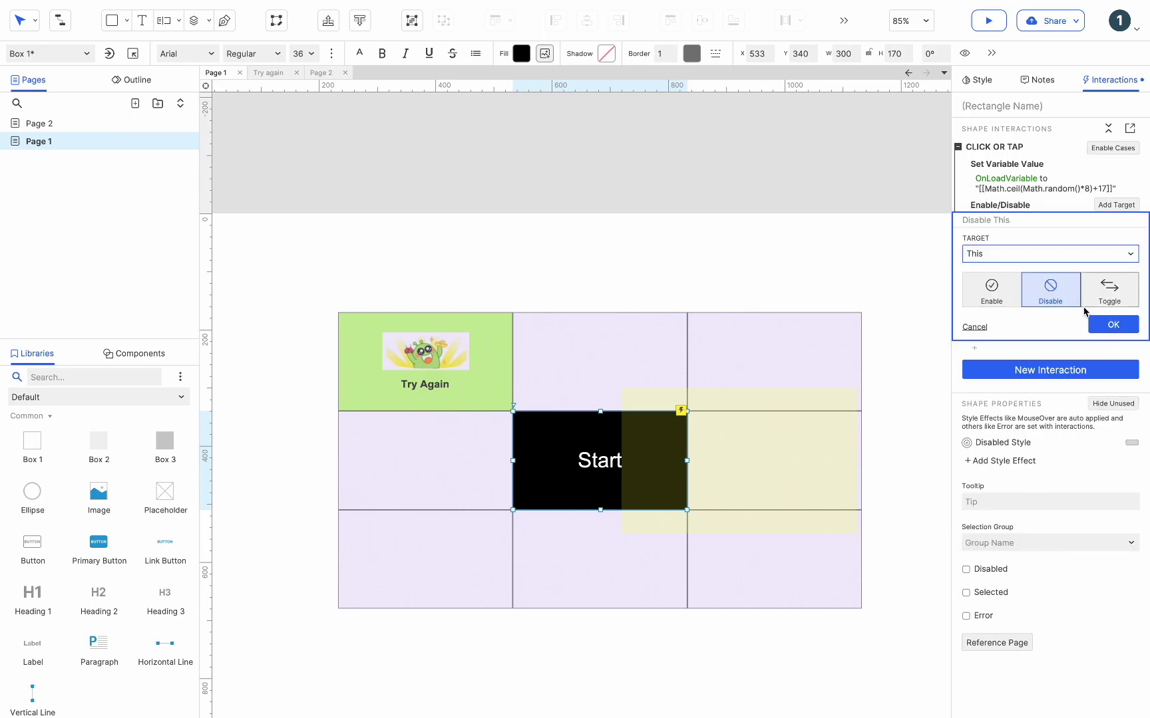
left_click(1109, 325)
Add a Set Panel State action moving the Dynamic Panel to Next, wrapping from last to first
left_click(976, 233)
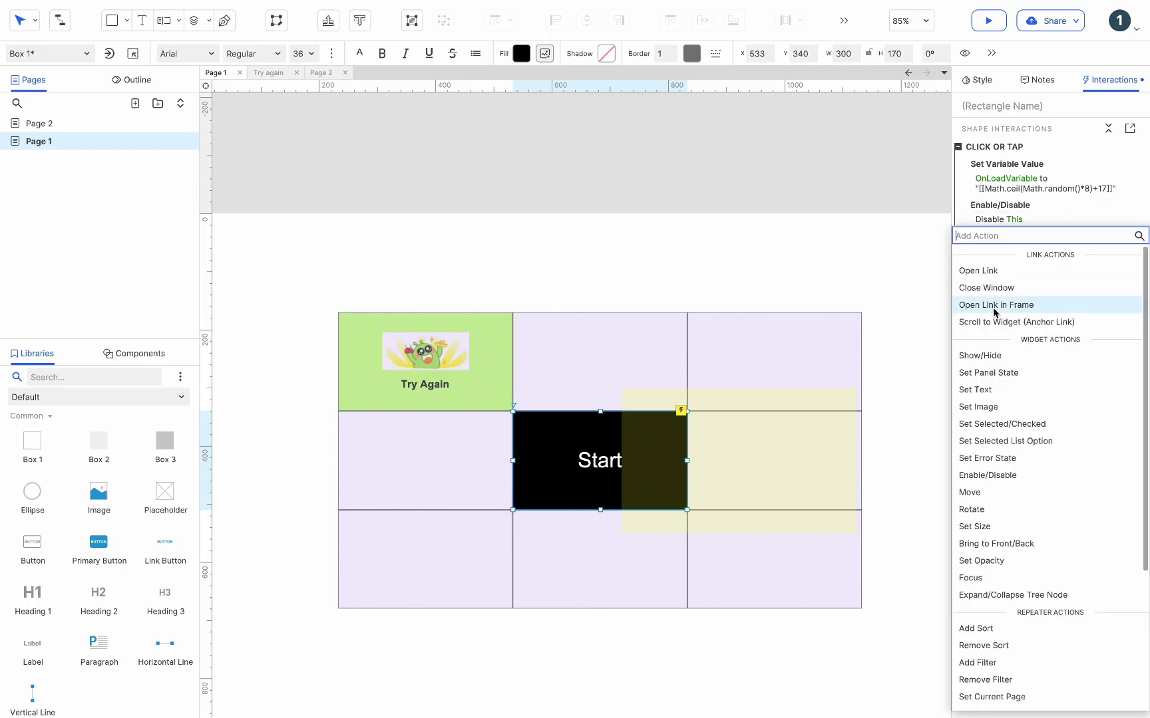
left_click(1000, 371)
left_click(1001, 328)
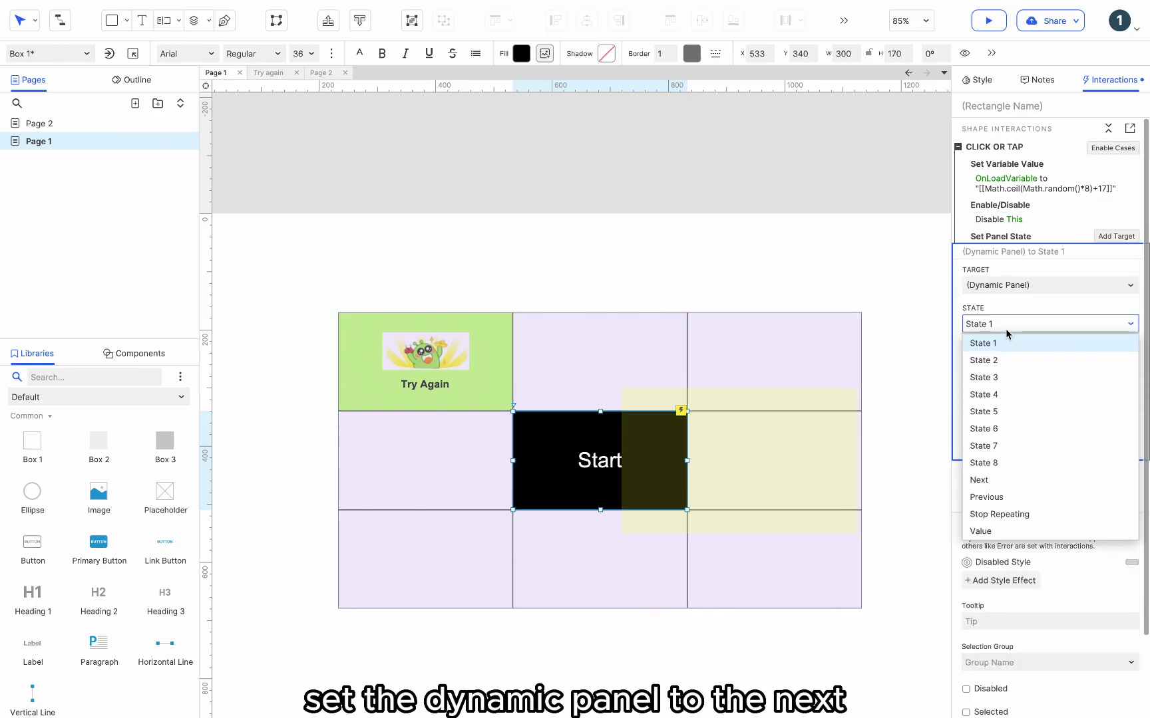
left_click(1003, 480)
left_click(968, 340)
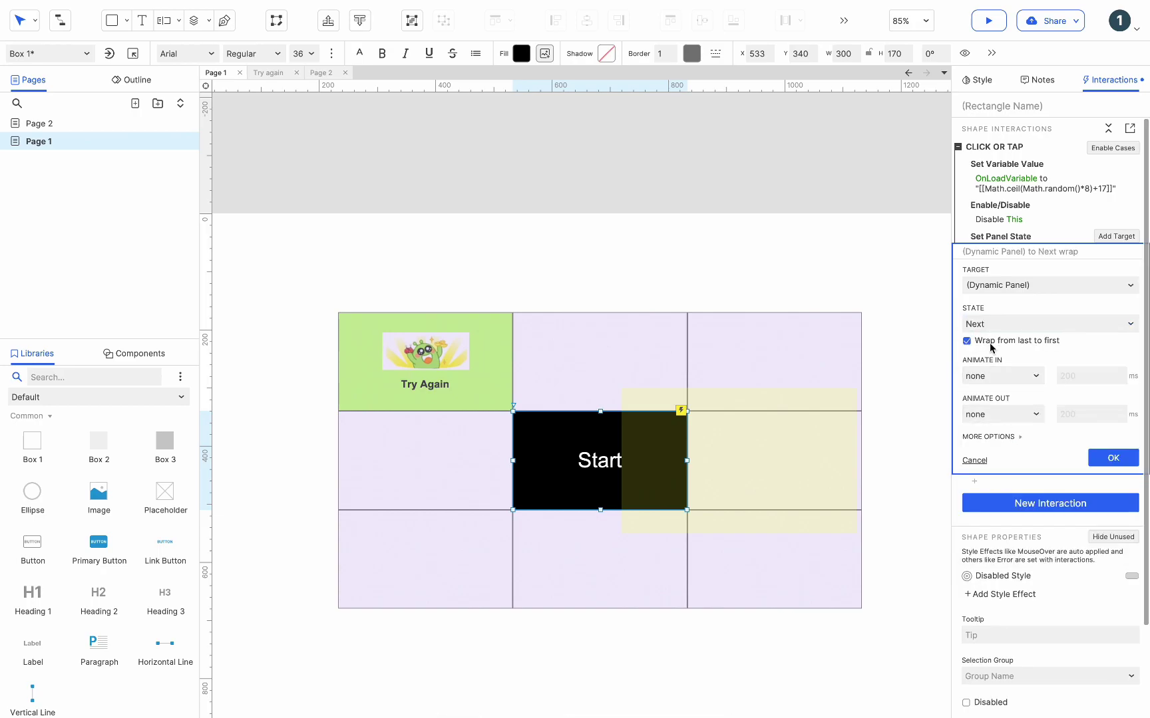
left_click(1110, 458)
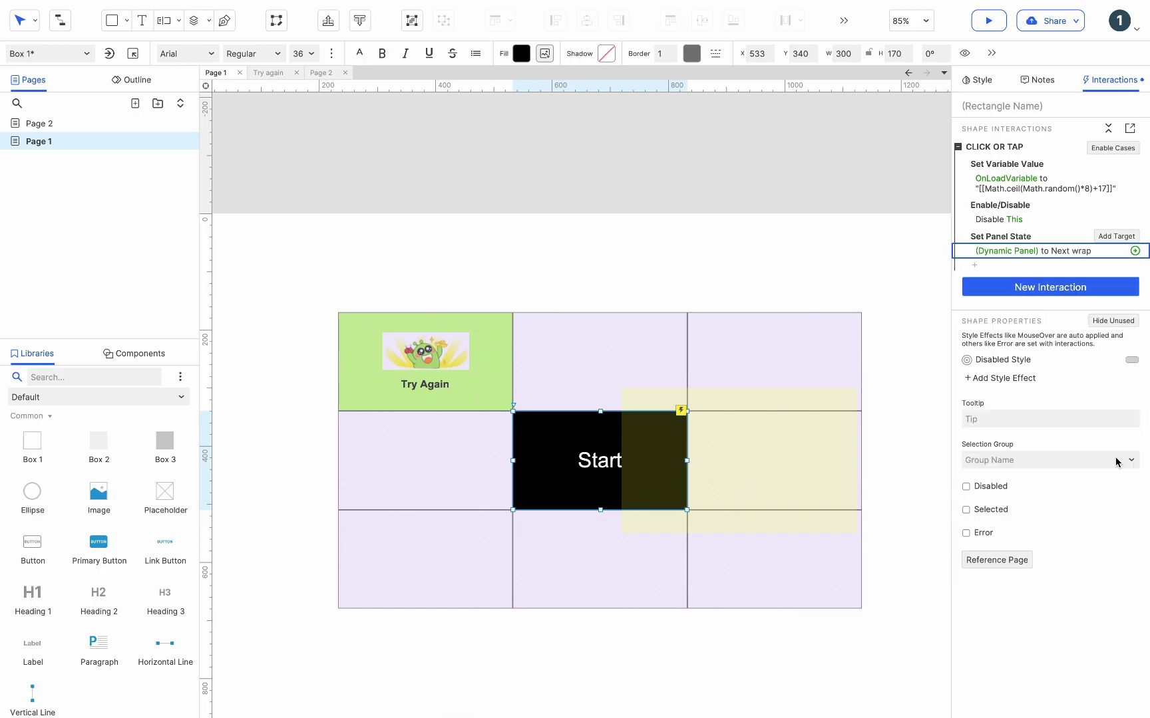
left_click(569, 246)
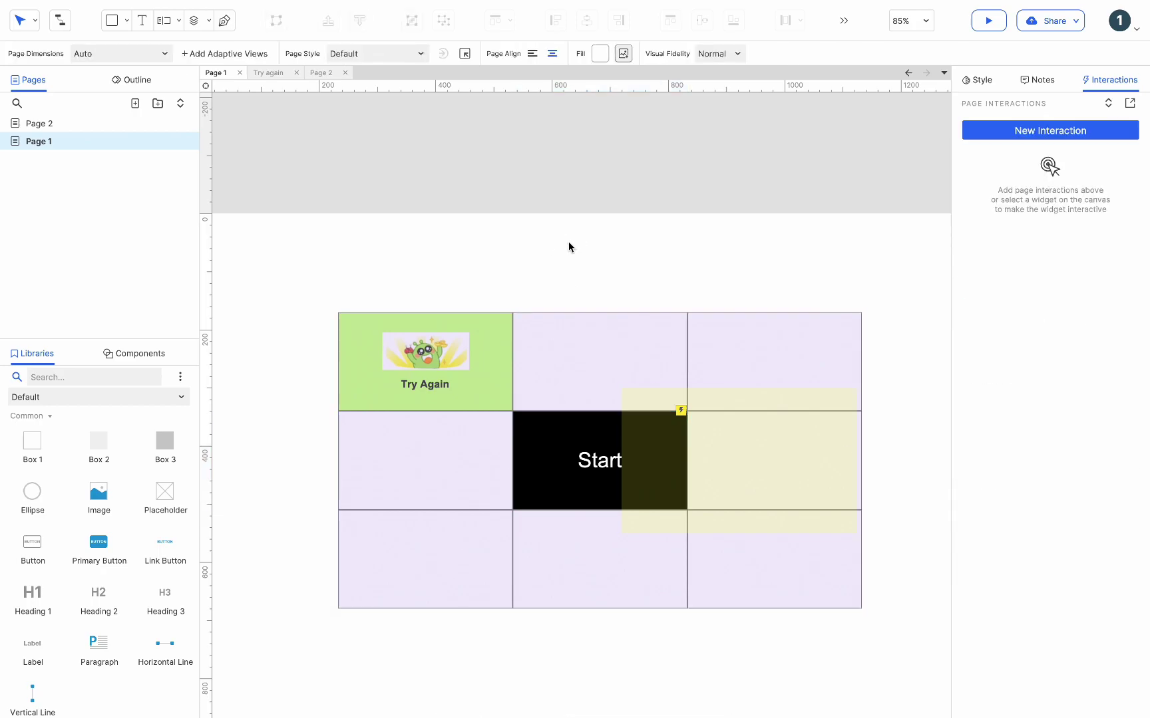
Add a Panel State Changed event with Case 1 to the prize grid dynamic panel
left_click(499, 363)
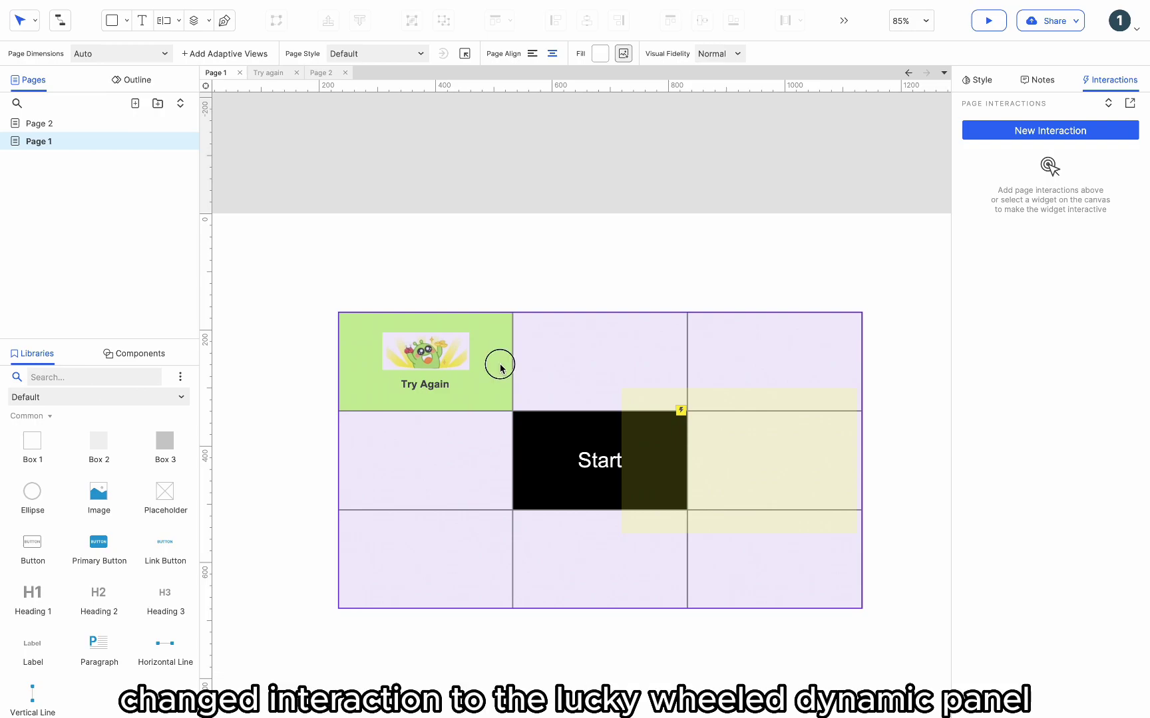
left_click(1026, 165)
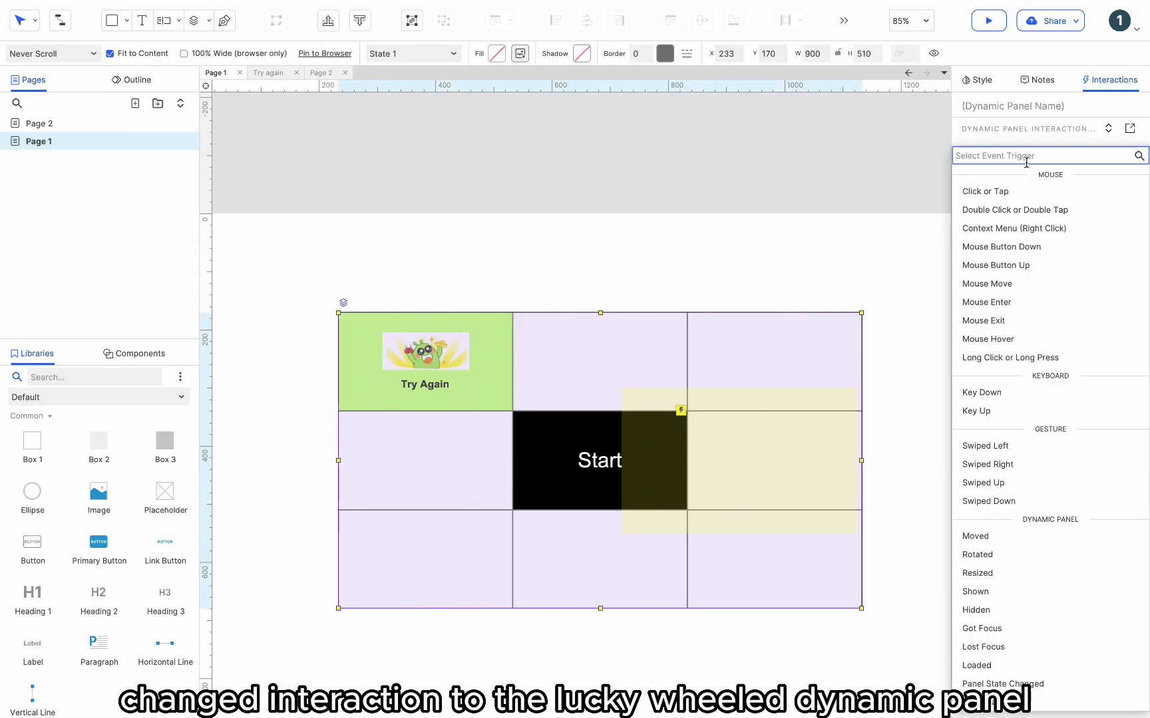
left_click(990, 684)
left_click(1033, 144)
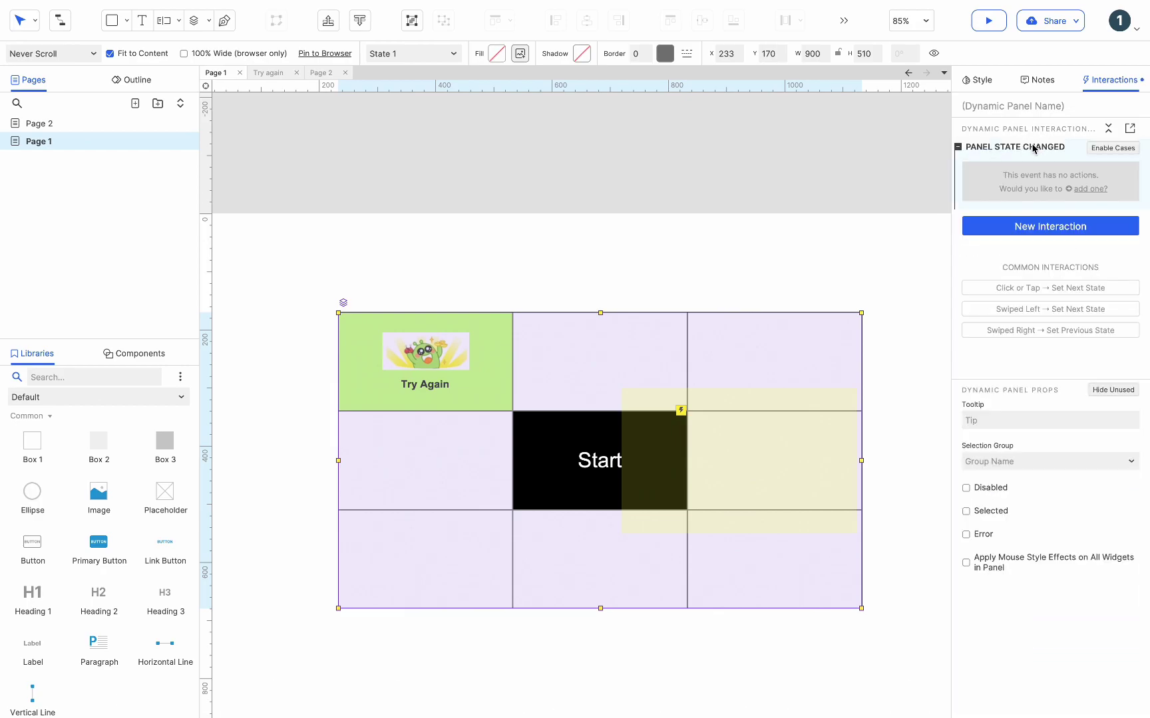
left_click(1101, 147)
Give Case 1 the condition: value of variable OnLoadVariable is greater than 0
left_click(1100, 164)
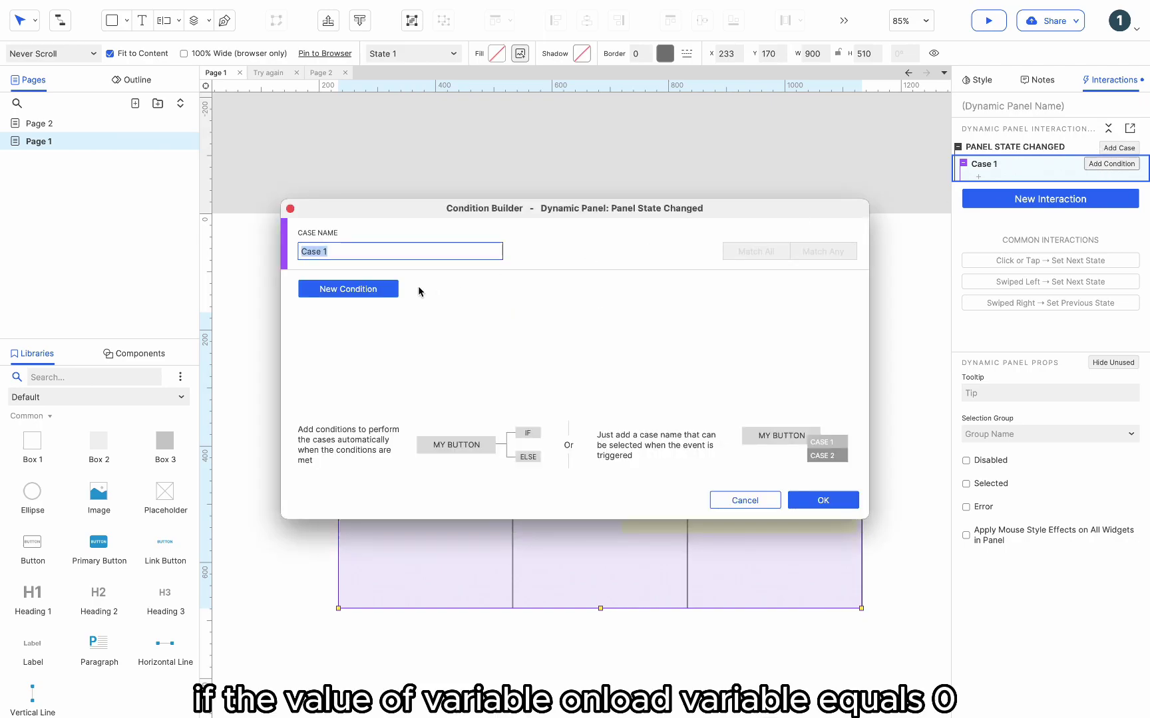
left_click(344, 287)
left_click(346, 287)
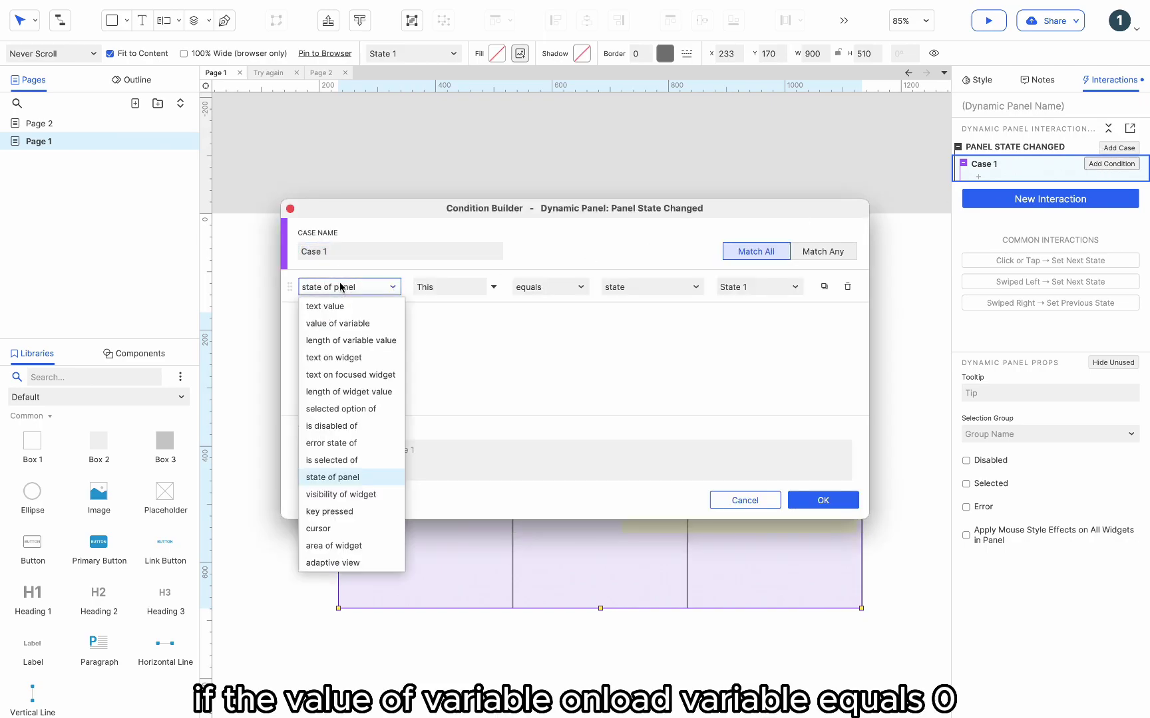
left_click(337, 323)
left_click(559, 286)
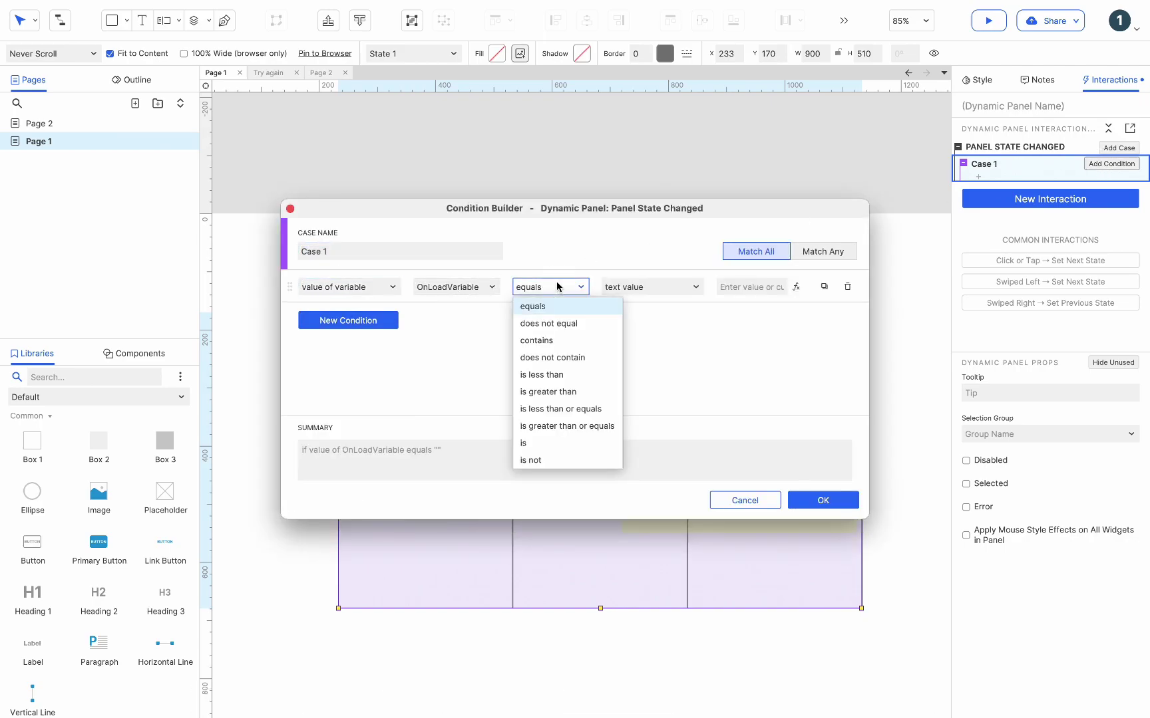
left_click(549, 392)
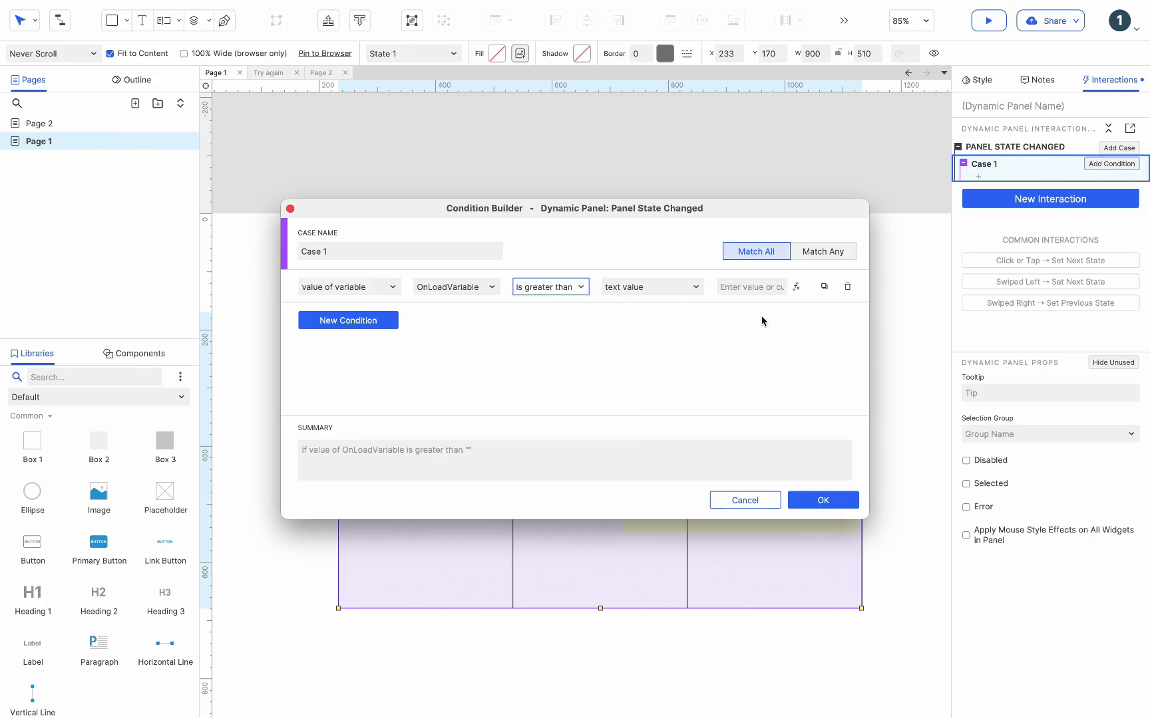
left_click(772, 286)
type("0")
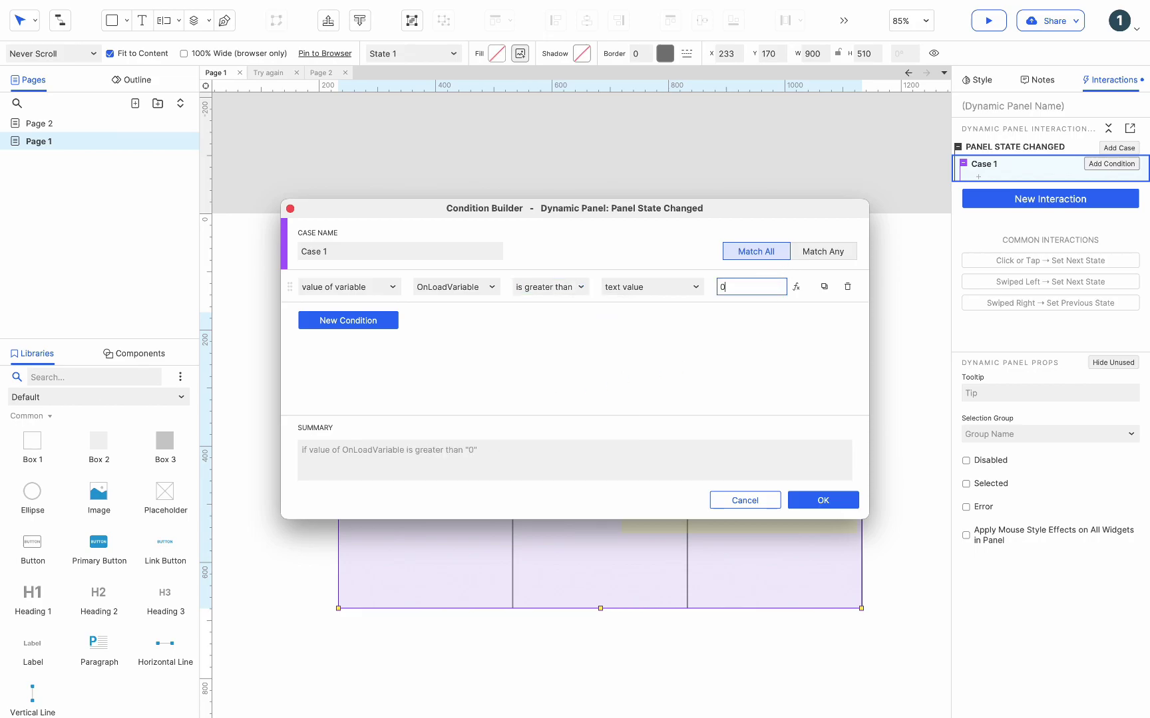
left_click(856, 495)
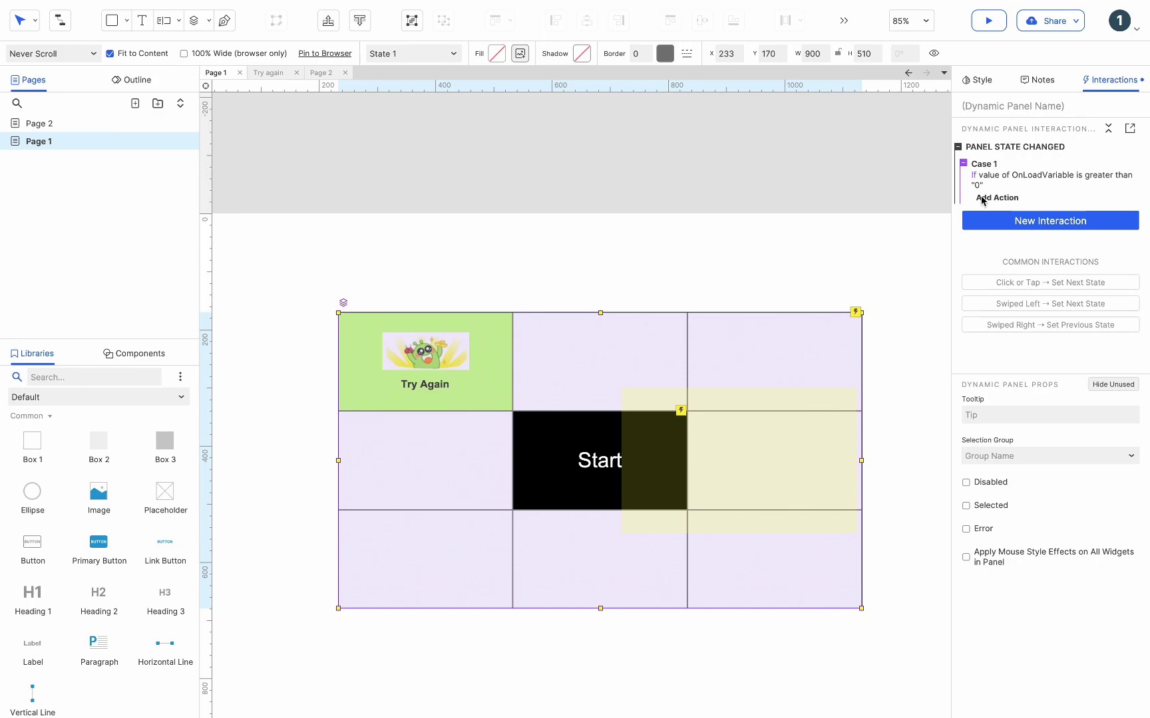
Add a Set Panel State action setting This panel to Next with wrap
left_click(982, 200)
left_click(992, 338)
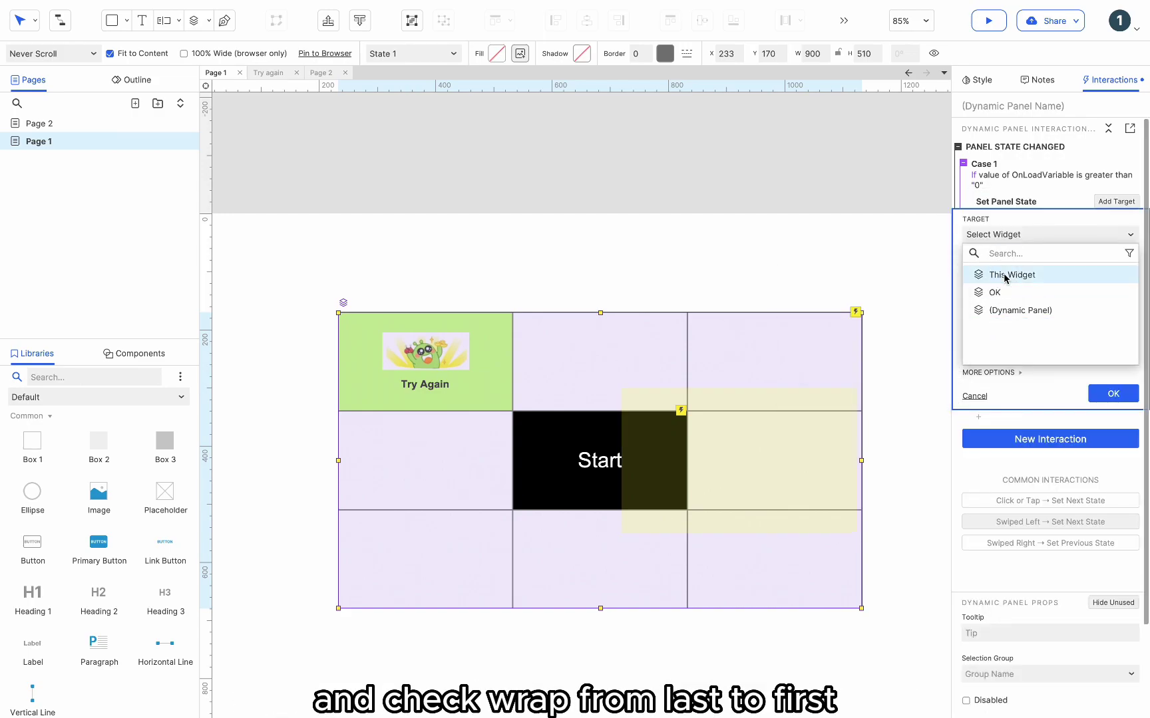
left_click(1004, 276)
left_click(986, 443)
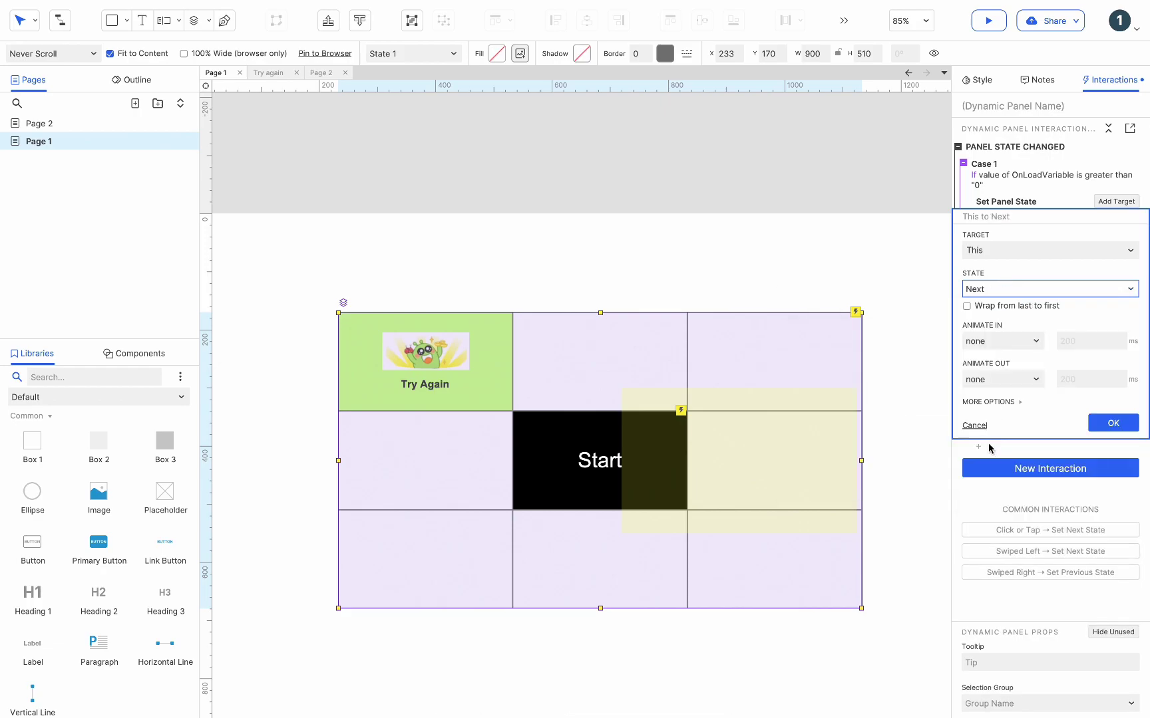
left_click(979, 308)
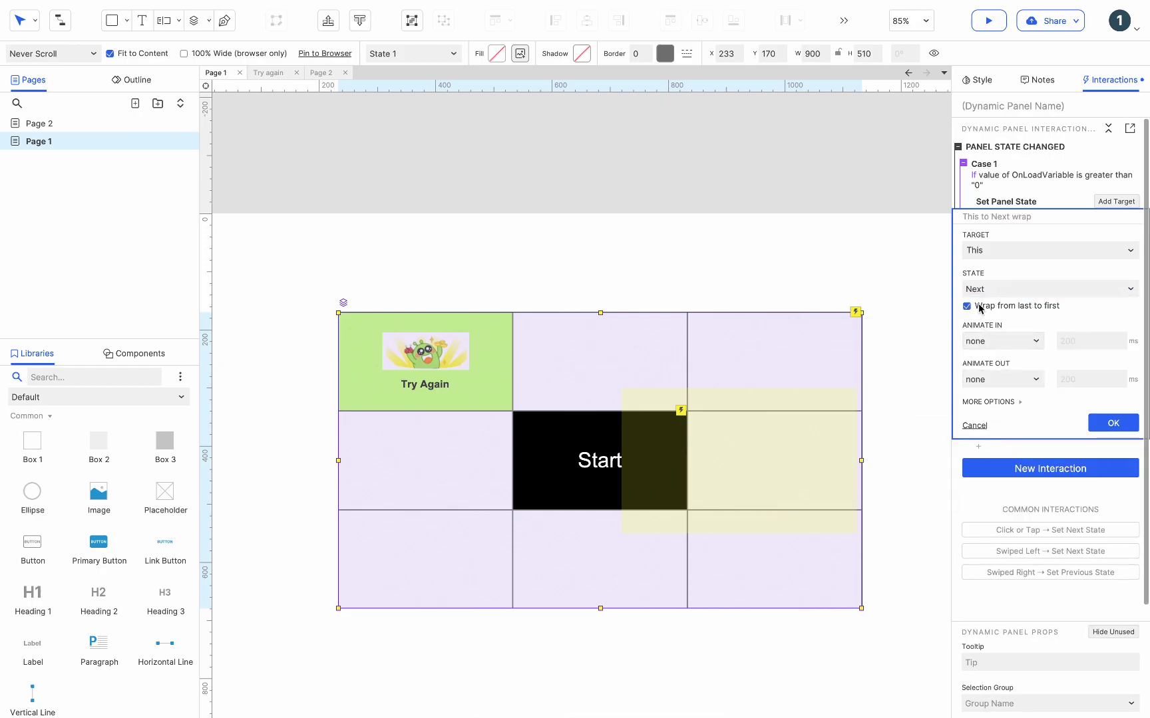
left_click(1115, 417)
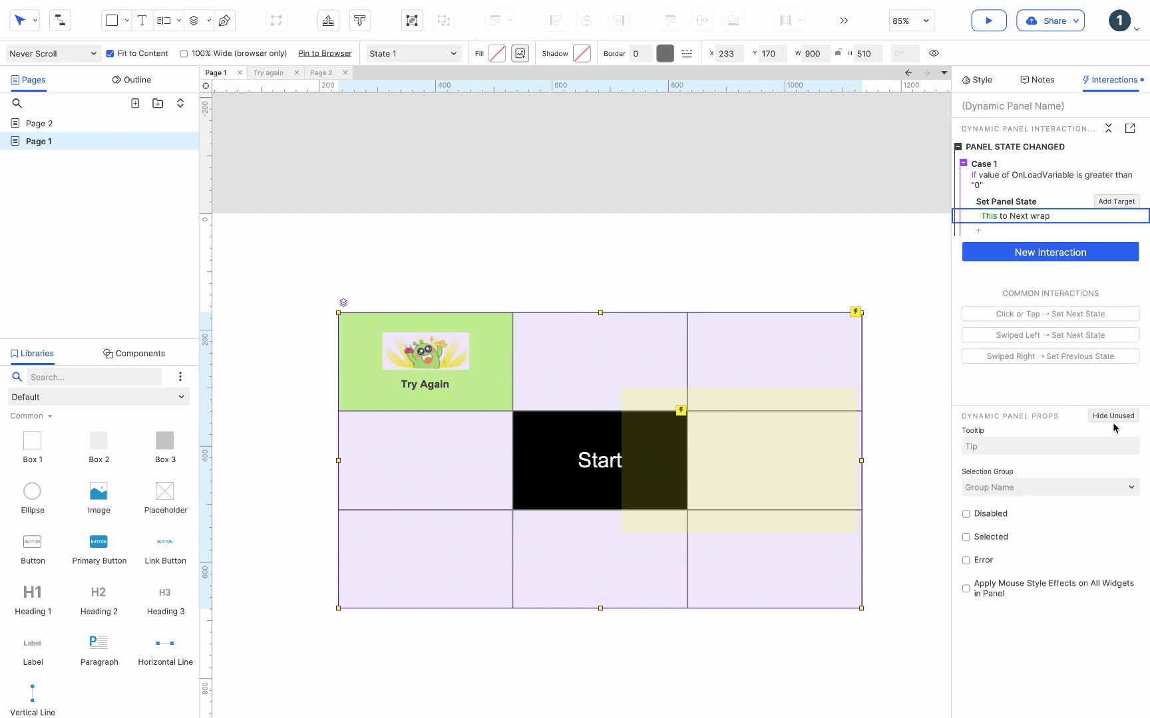
Add a 200 ms Wait action and move it above the panel state change
left_click(981, 229)
scroll(1038, 466, "down", 5)
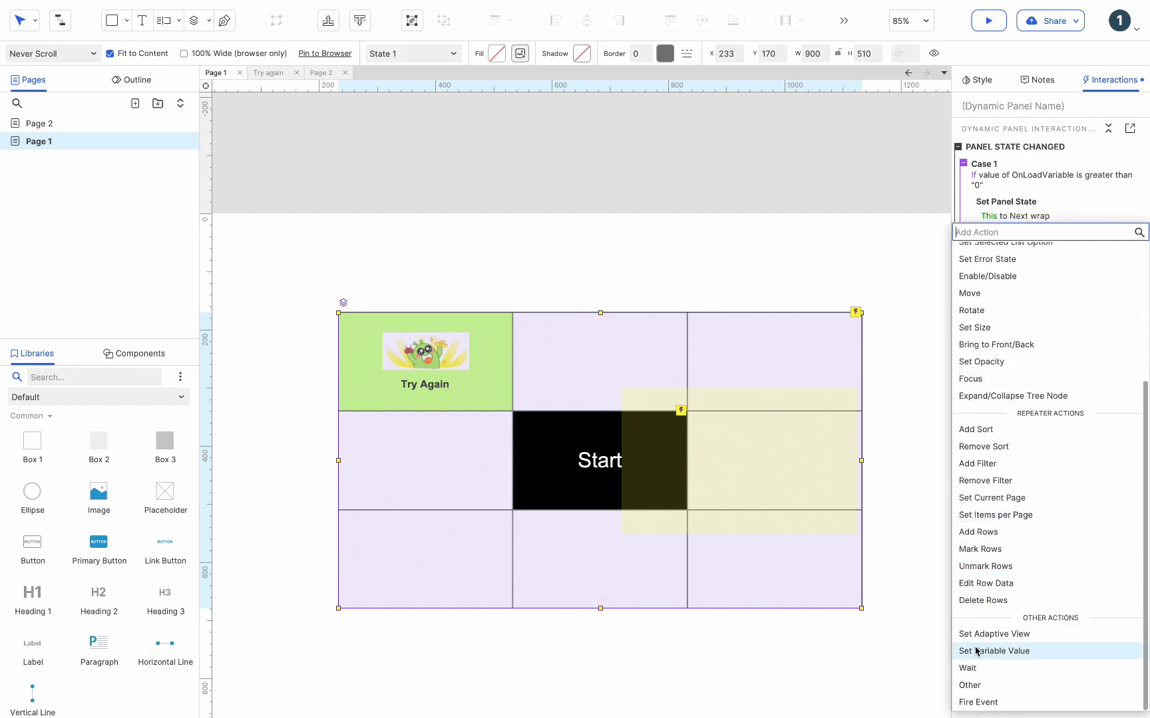
left_click(972, 668)
double_click(1011, 282)
type("200")
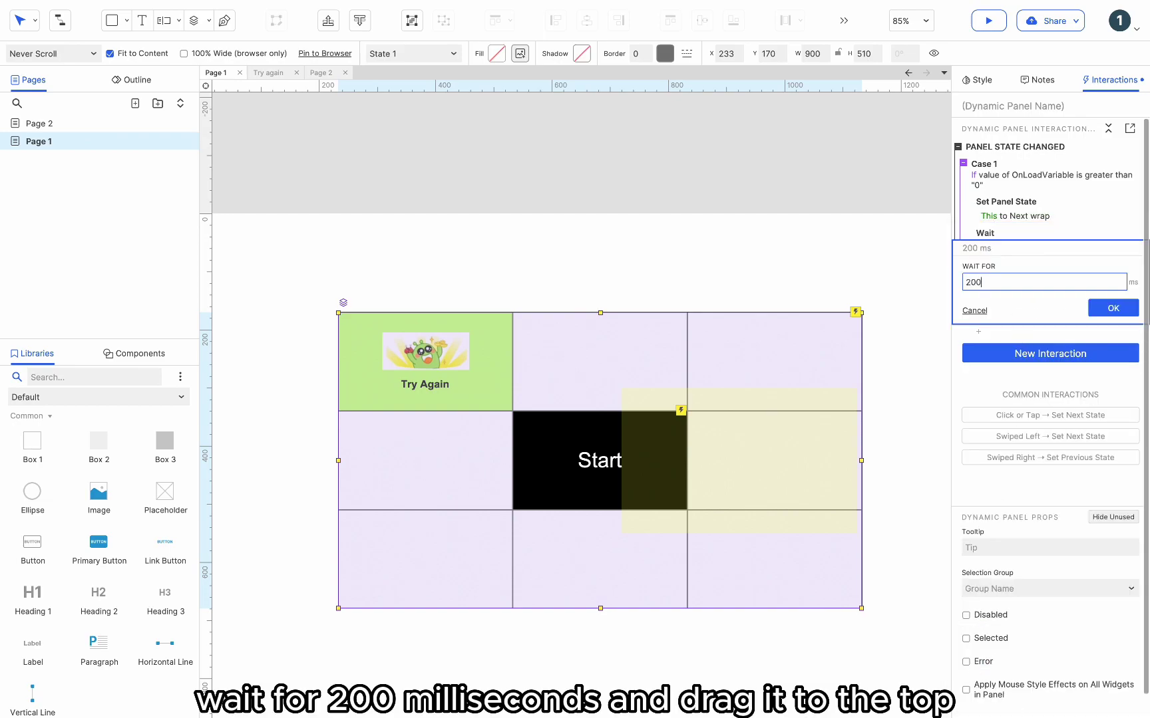
left_click(1113, 308)
left_click_drag(984, 232, 994, 194)
Add a Set Variable Value action setting OnLoadVariable to [[OnLoadVariable-1]], then add Case 2
left_click(979, 261)
scroll(1029, 483, "down", 8)
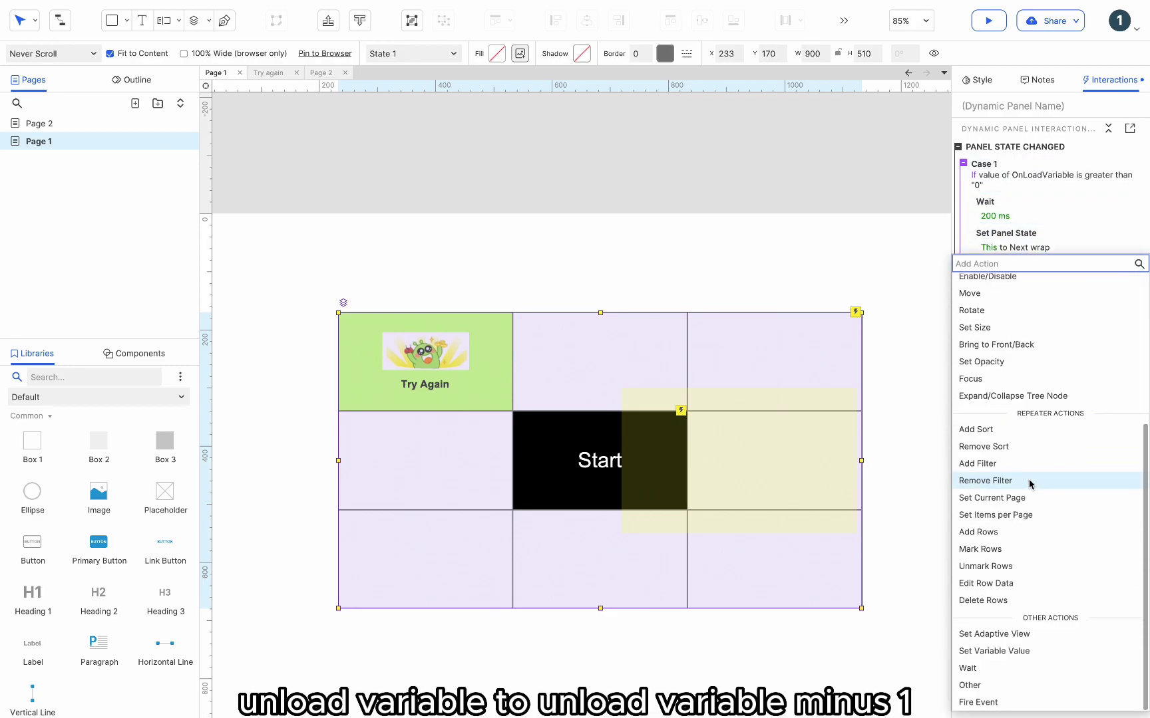
left_click(1010, 652)
left_click(1010, 317)
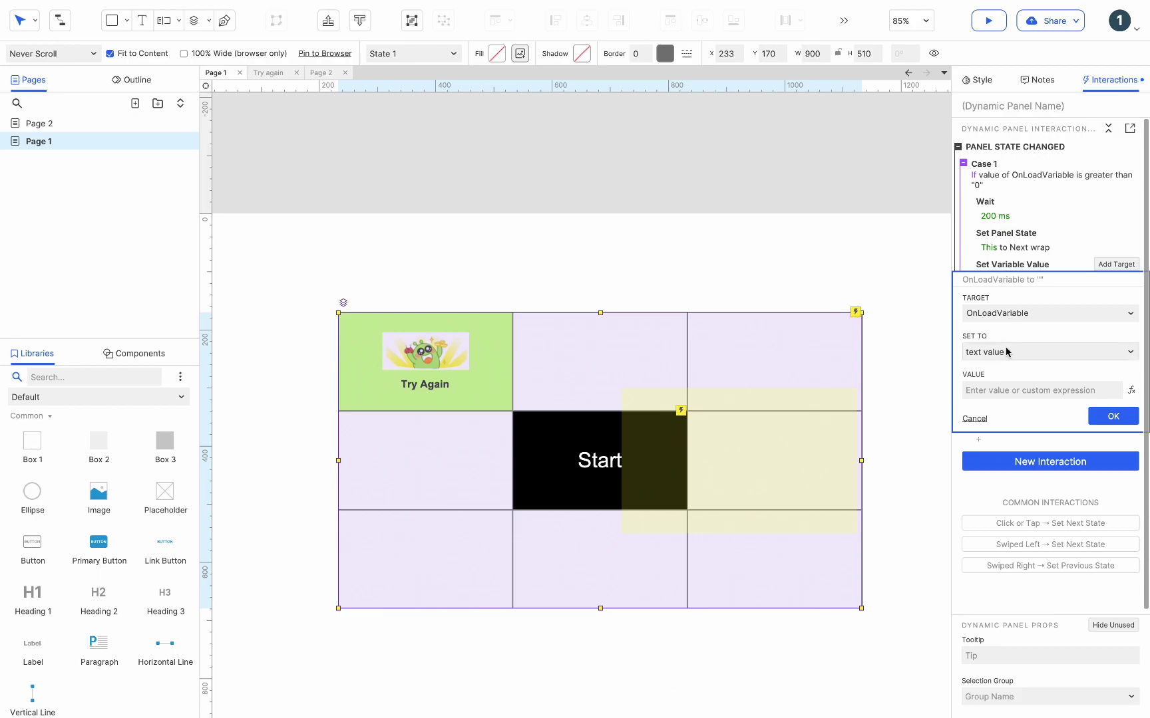
left_click(1131, 392)
left_click(398, 271)
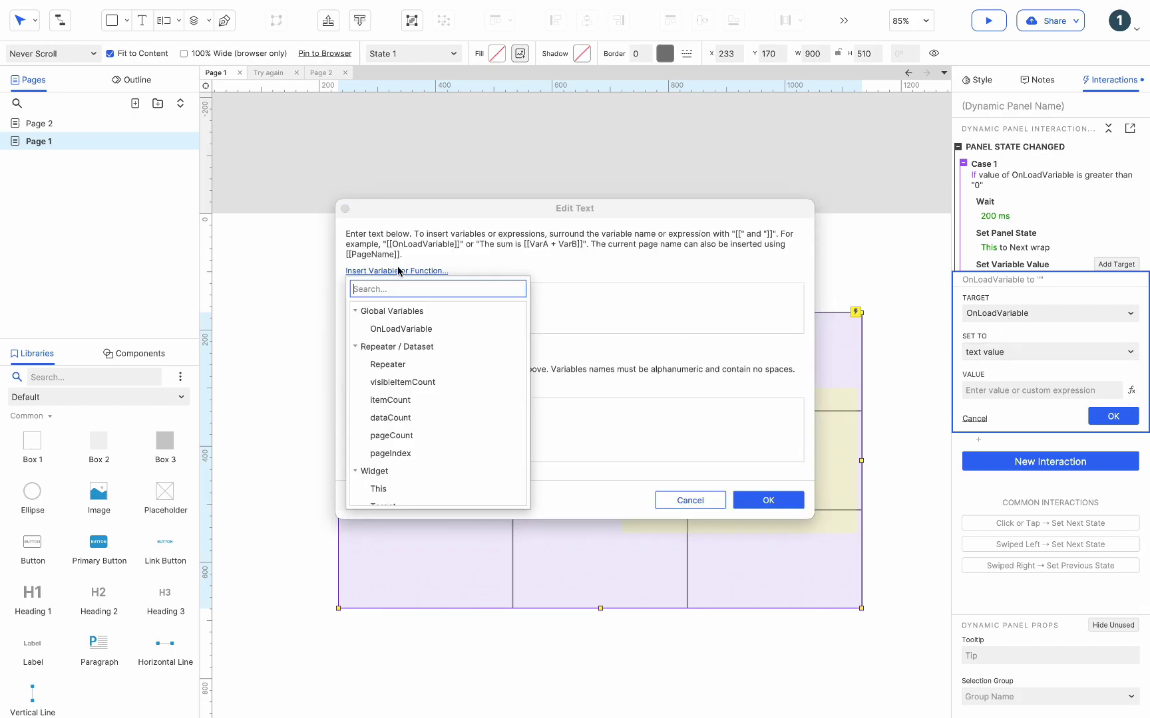
left_click(398, 329)
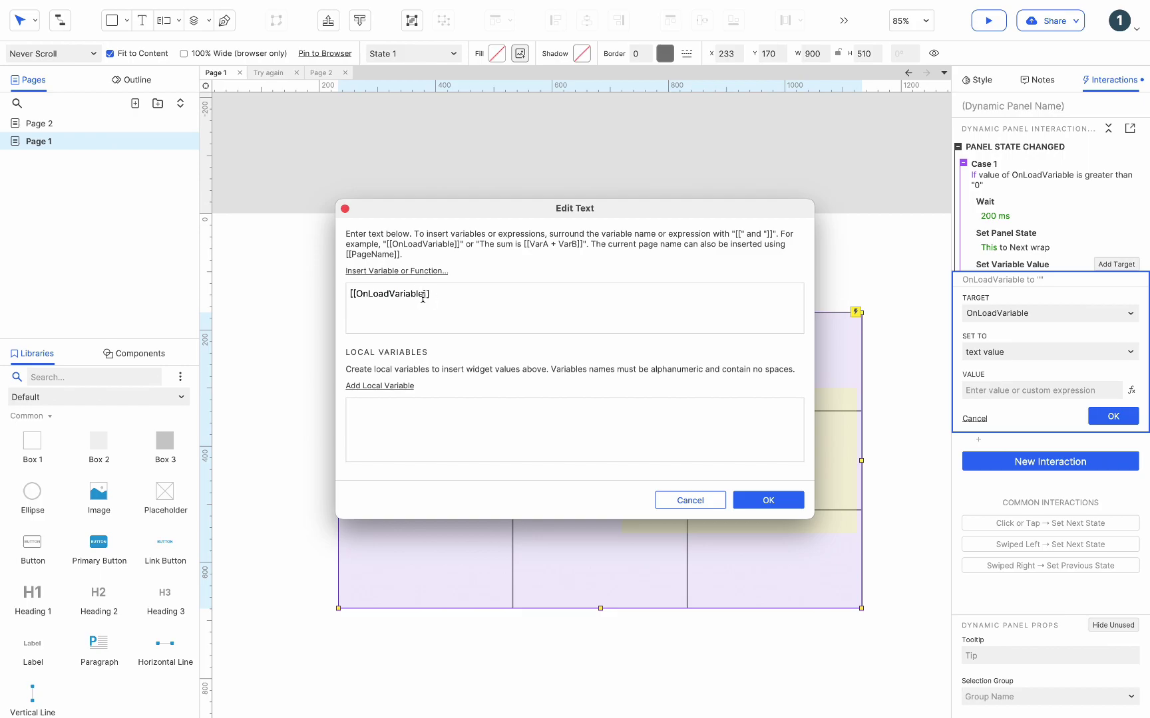
left_click(763, 498)
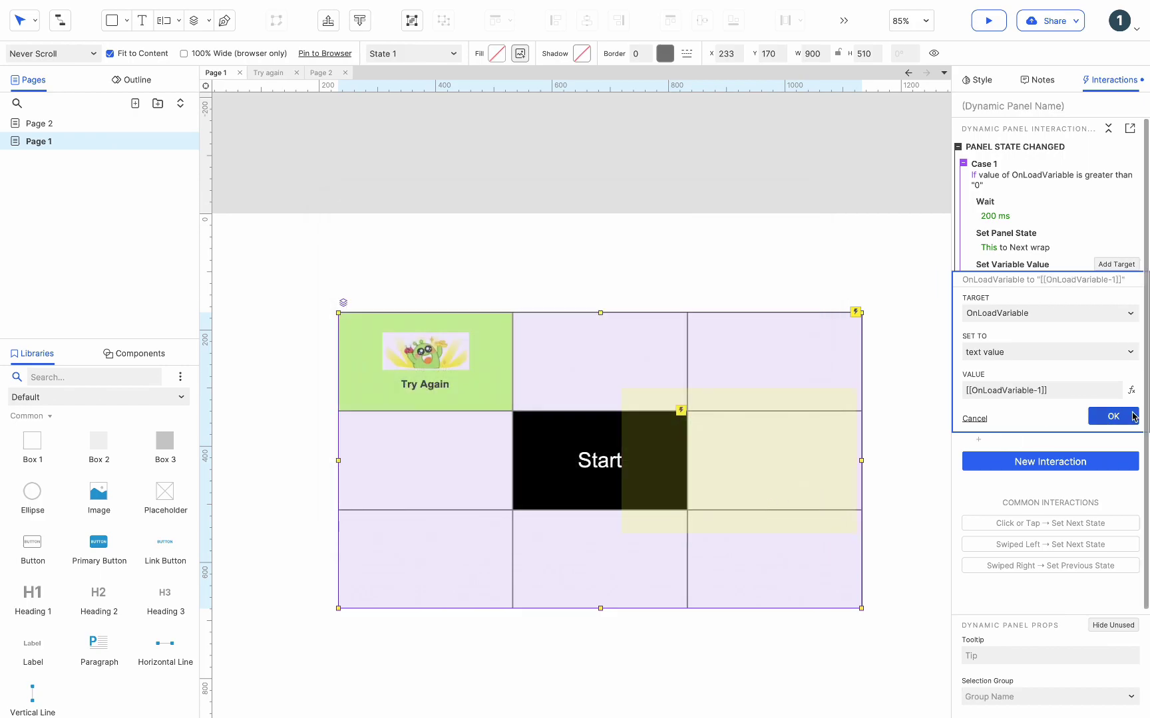
left_click(1125, 417)
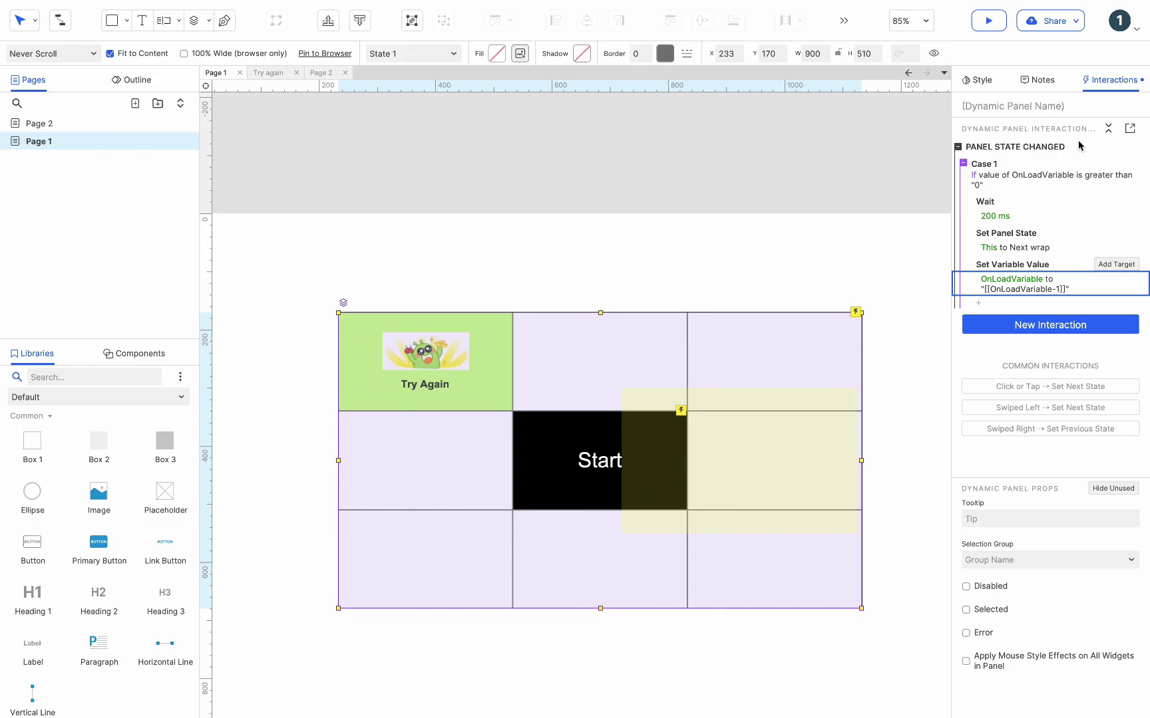
left_click(1113, 149)
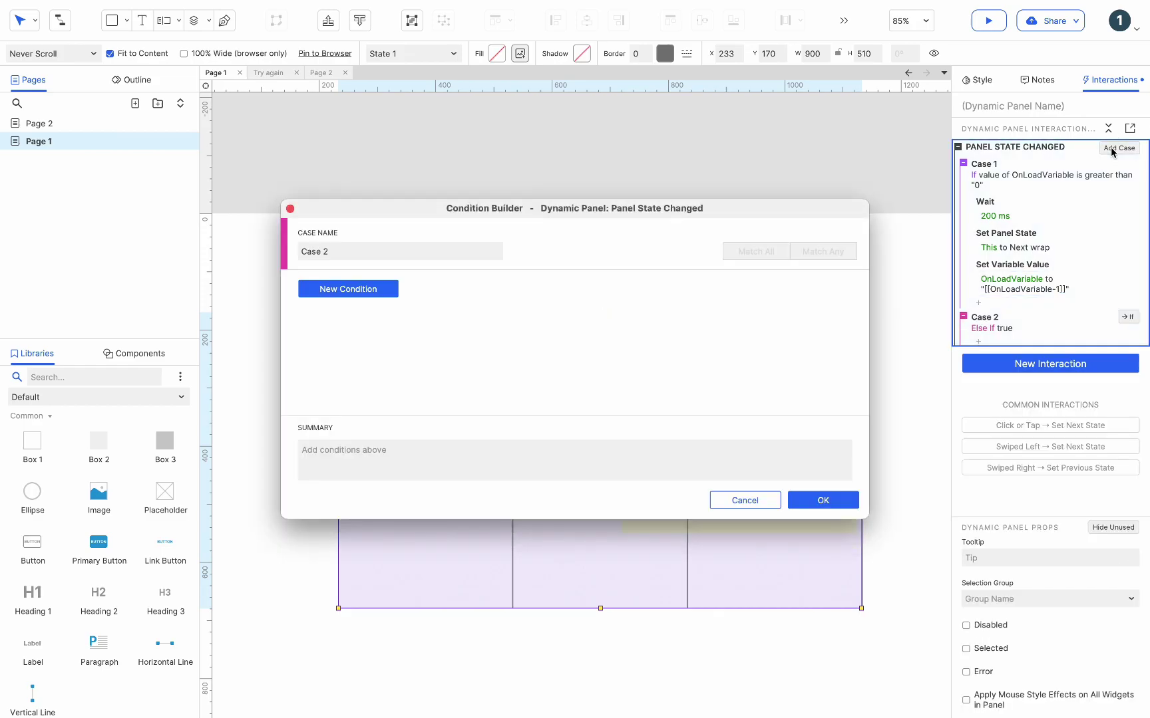
Confirm Case 2 as an unconditional else and give it an action enabling the Start button
left_click(816, 502)
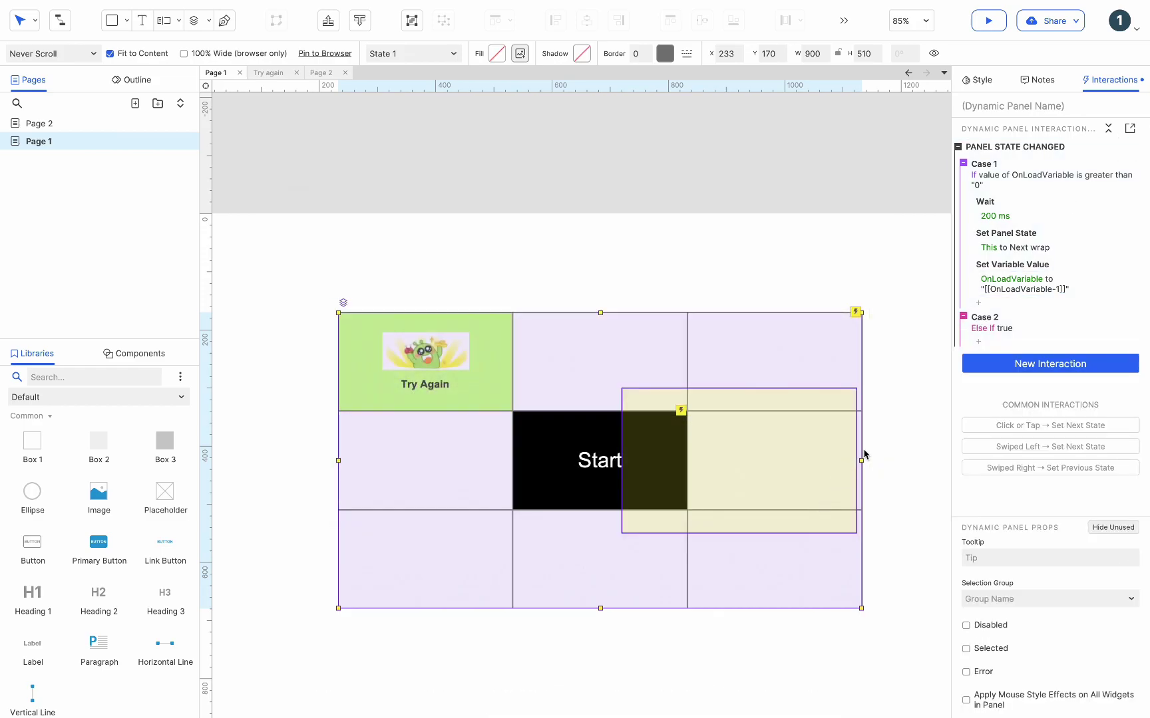
left_click(977, 342)
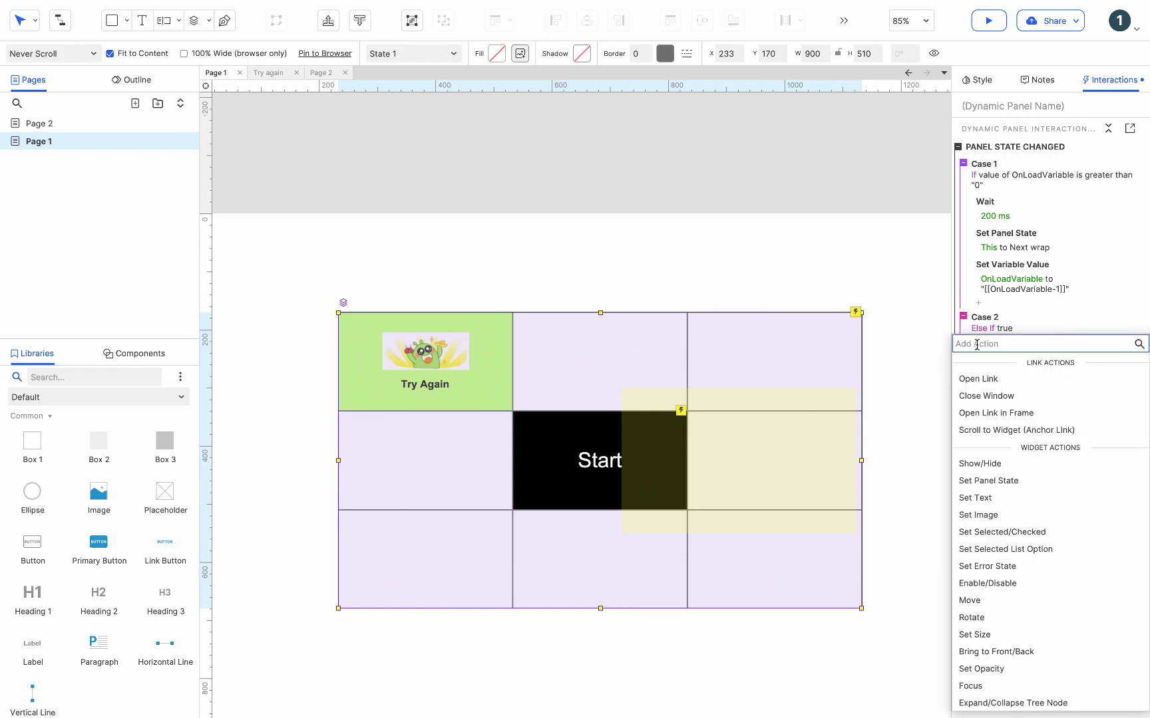
type("en")
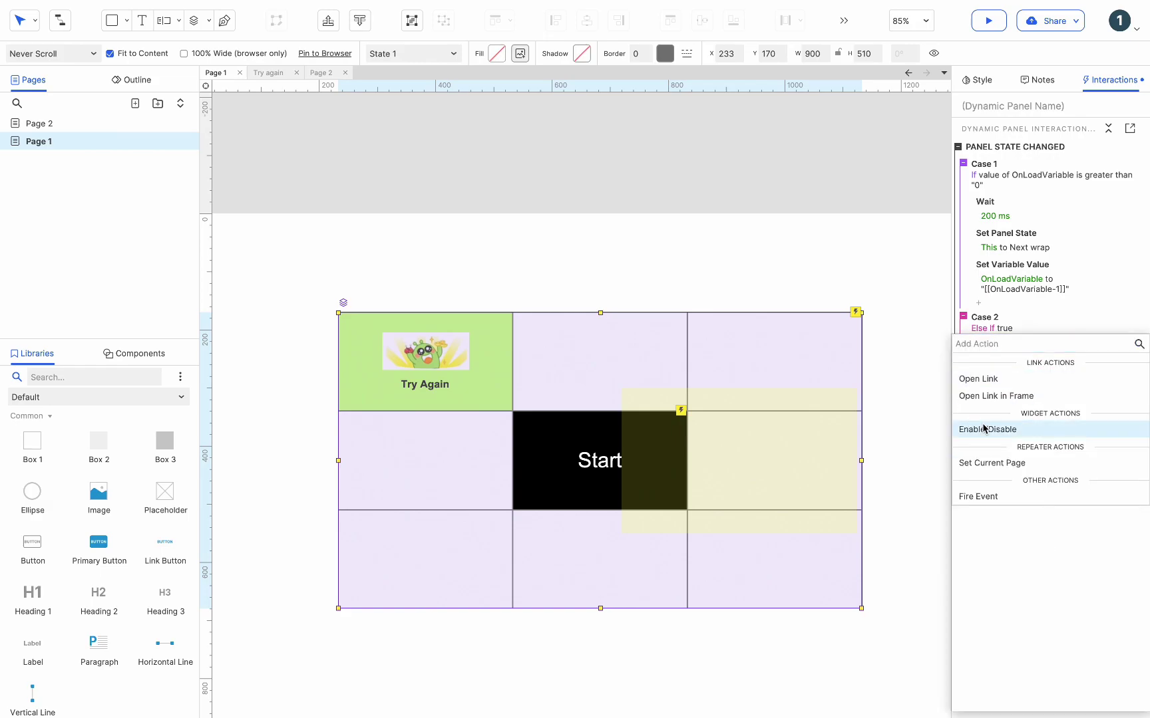
left_click(984, 429)
type("star")
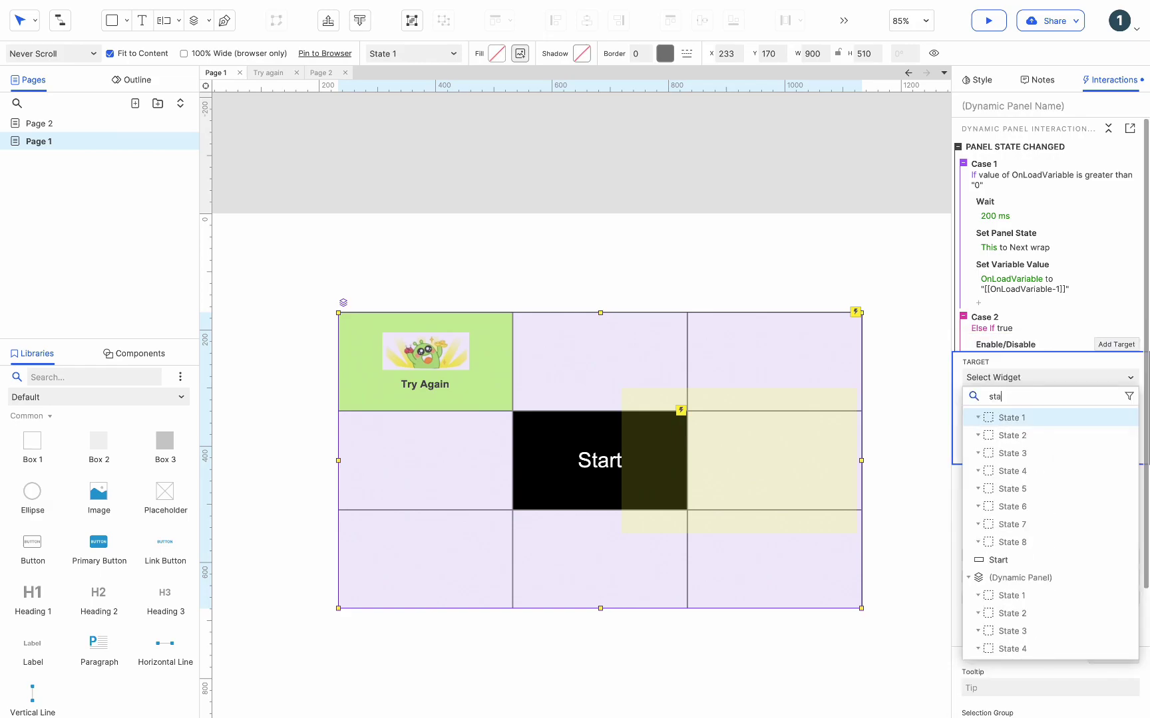
left_click(996, 419)
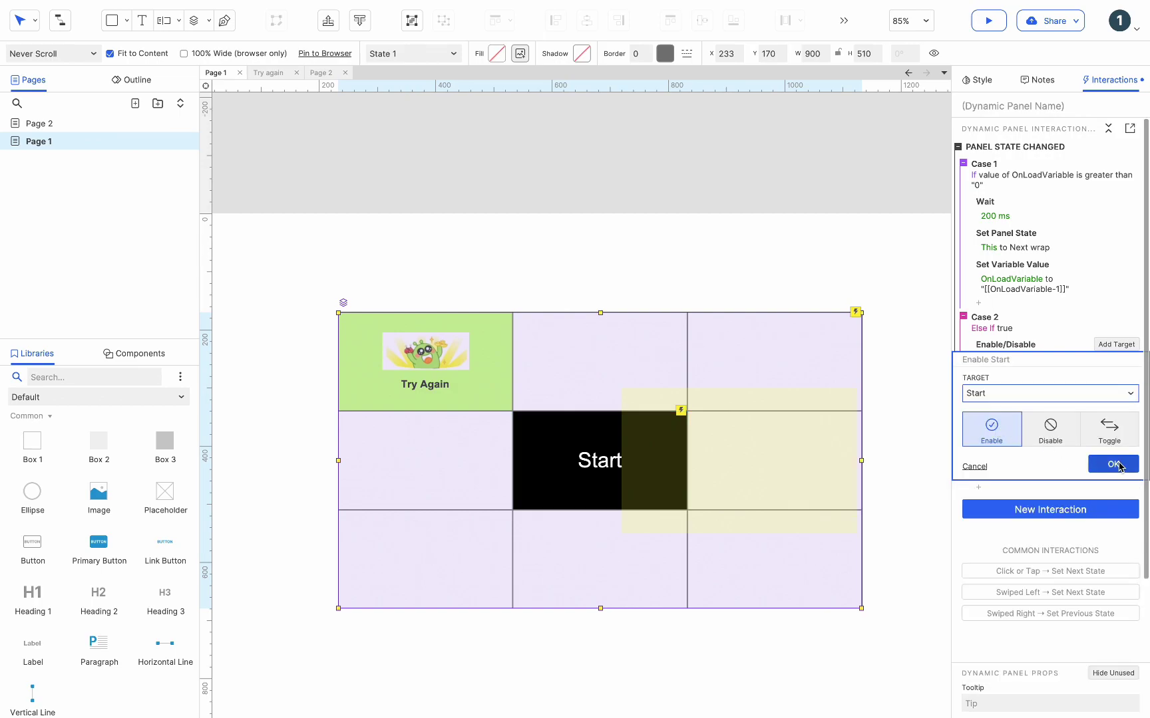
left_click(1098, 466)
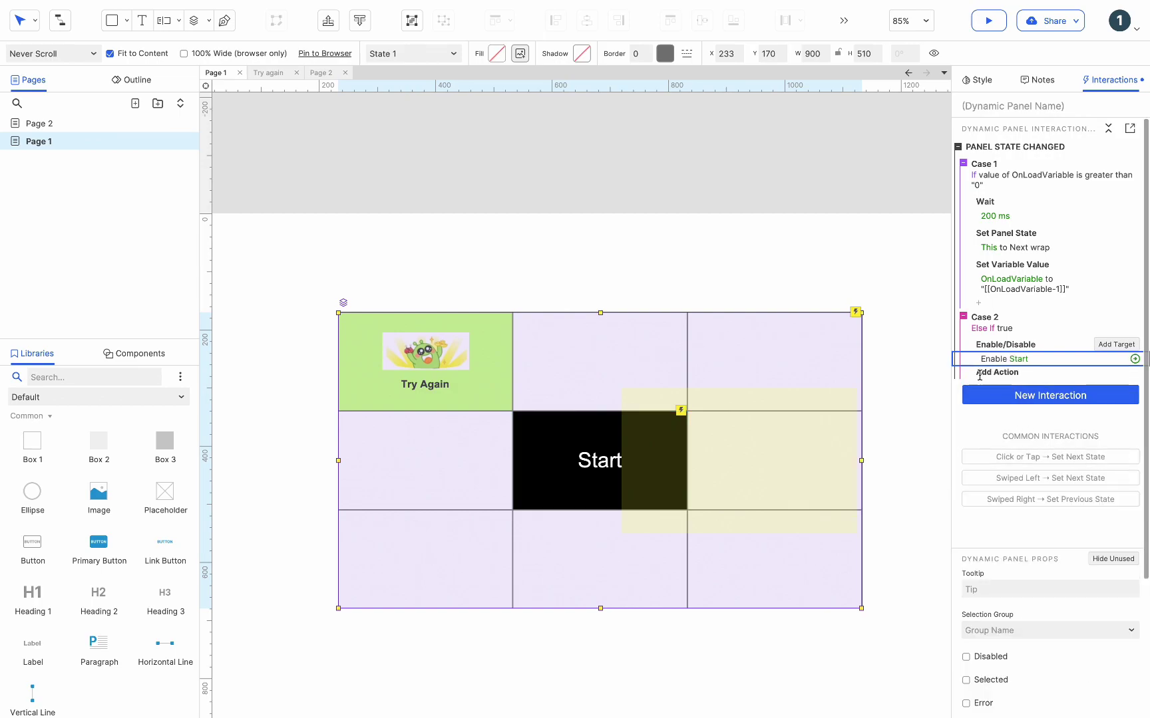
Add a Show action to Case 2 that shows the OK popup panel
left_click(979, 374)
left_click(986, 497)
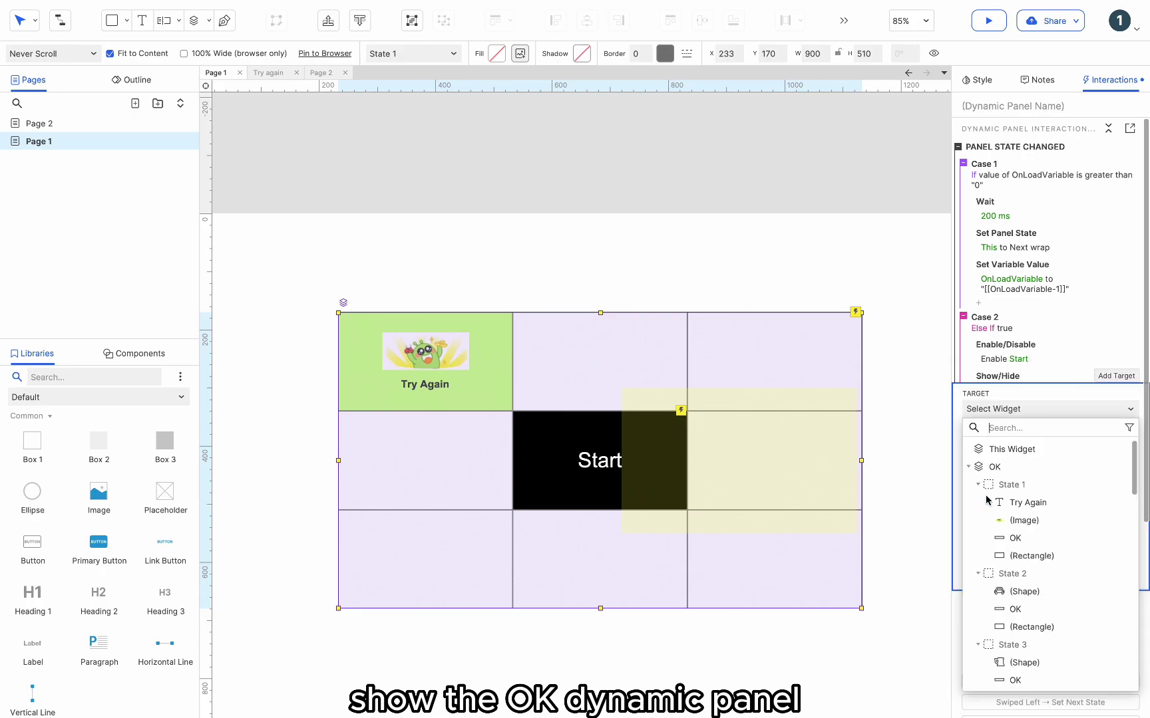
left_click(996, 467)
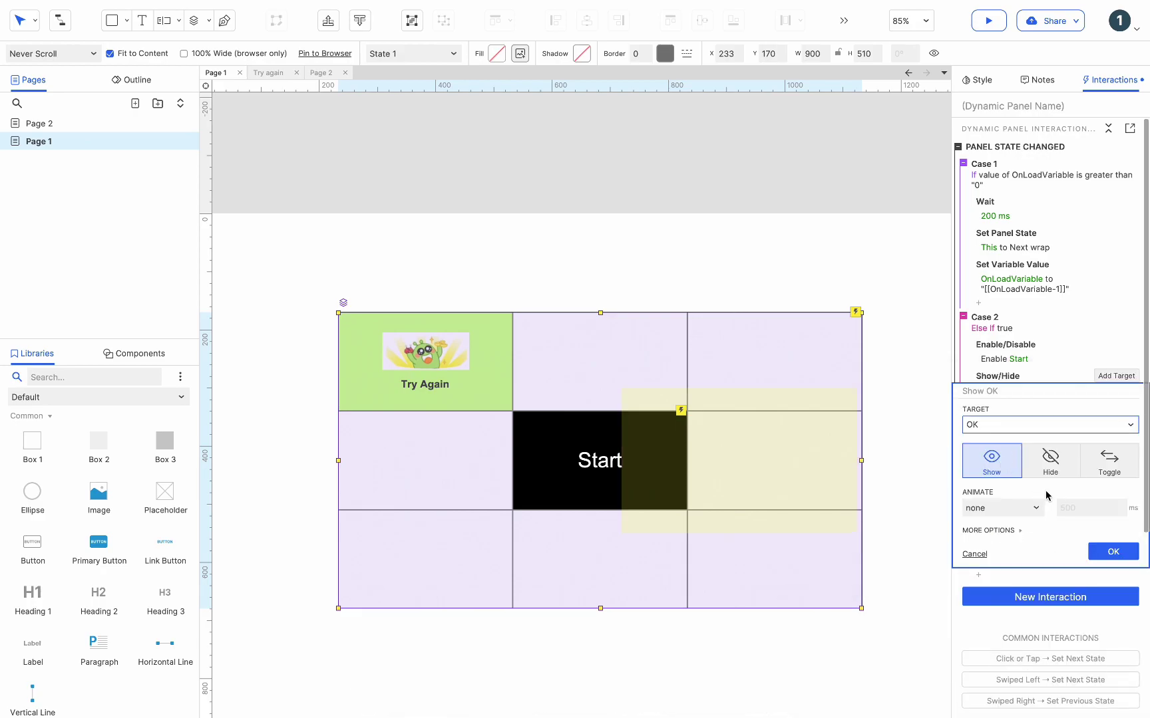
left_click(1107, 551)
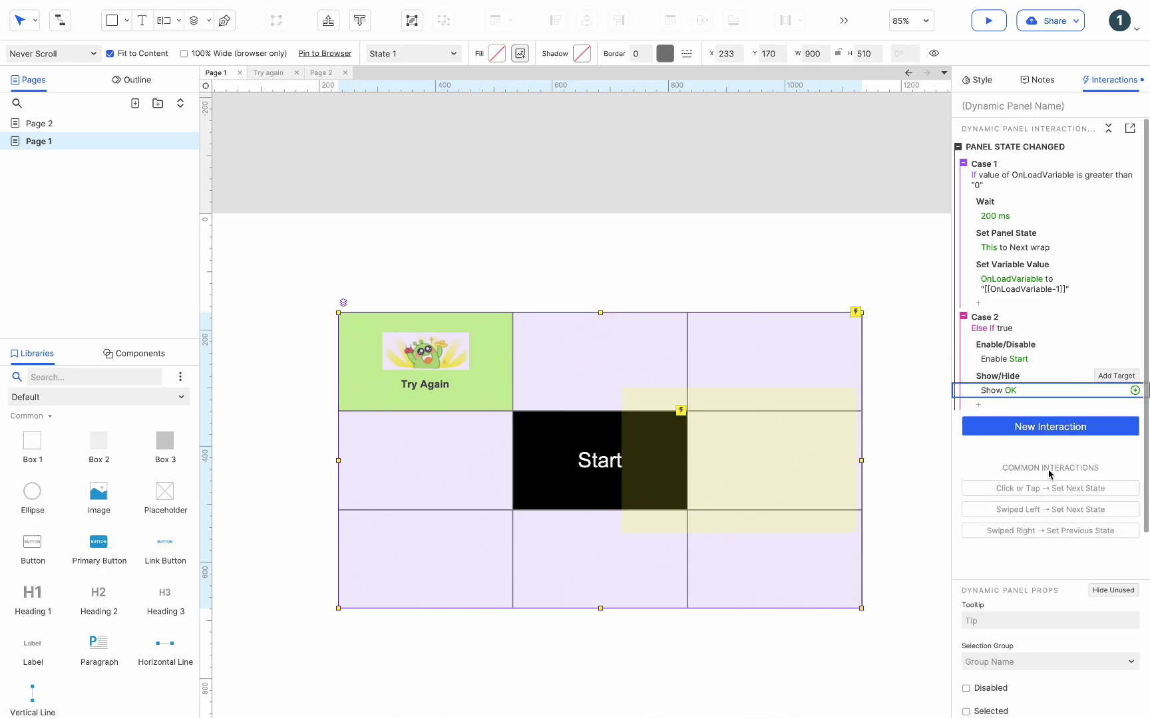
Add Case 3: if this panel's state equals State 1, set the OK popup to State 1
left_click(1108, 147)
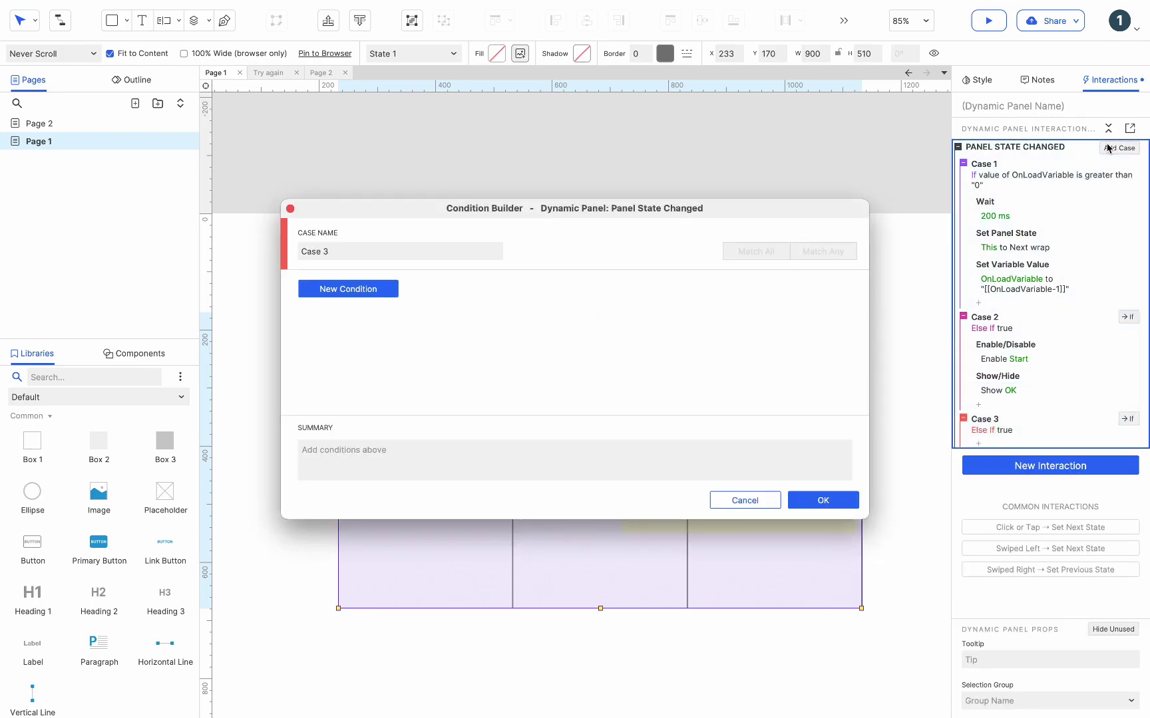
left_click(381, 294)
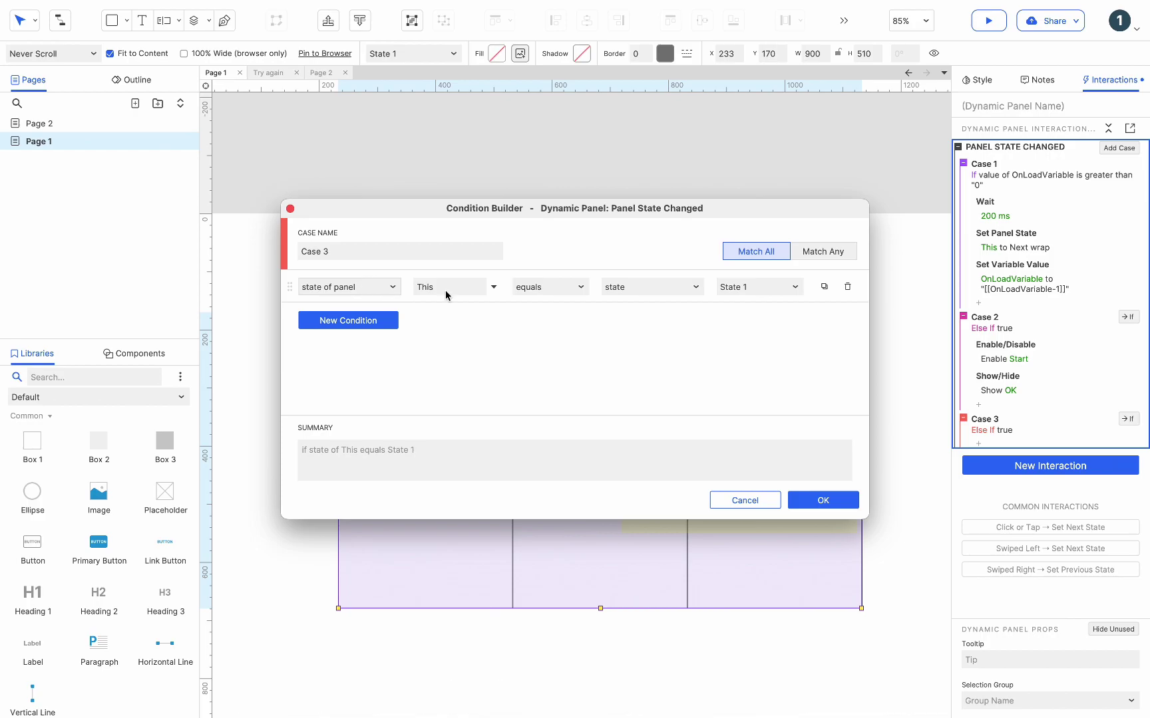
left_click(822, 501)
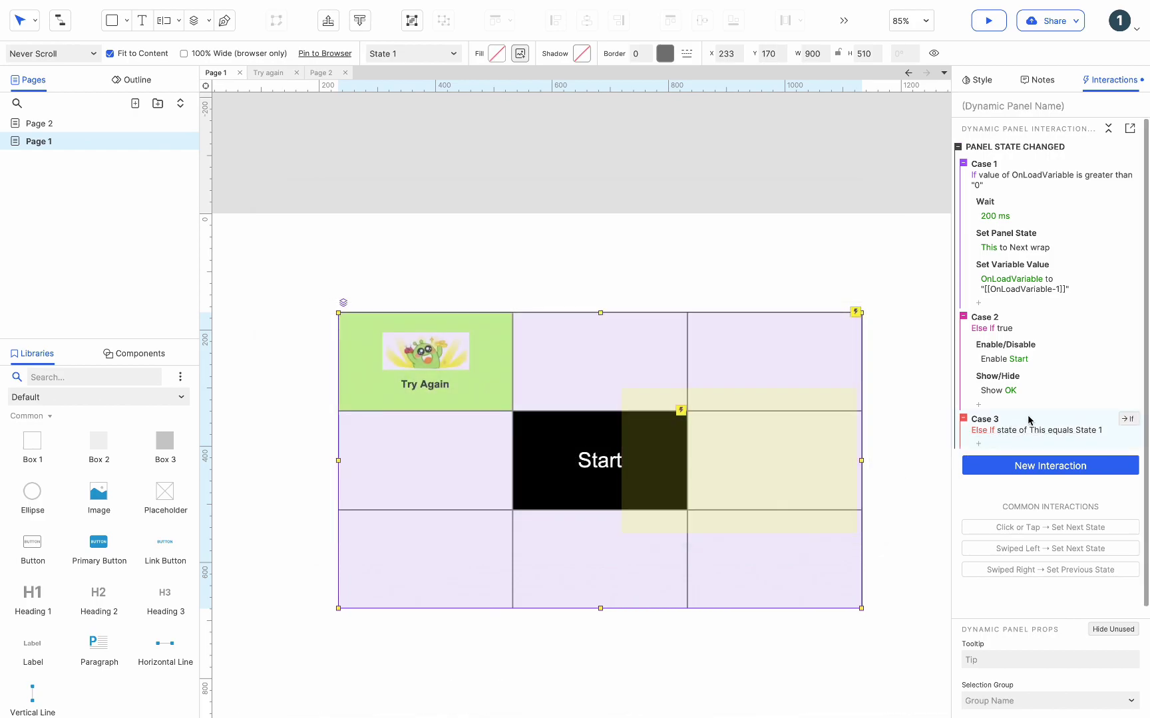
left_click(985, 444)
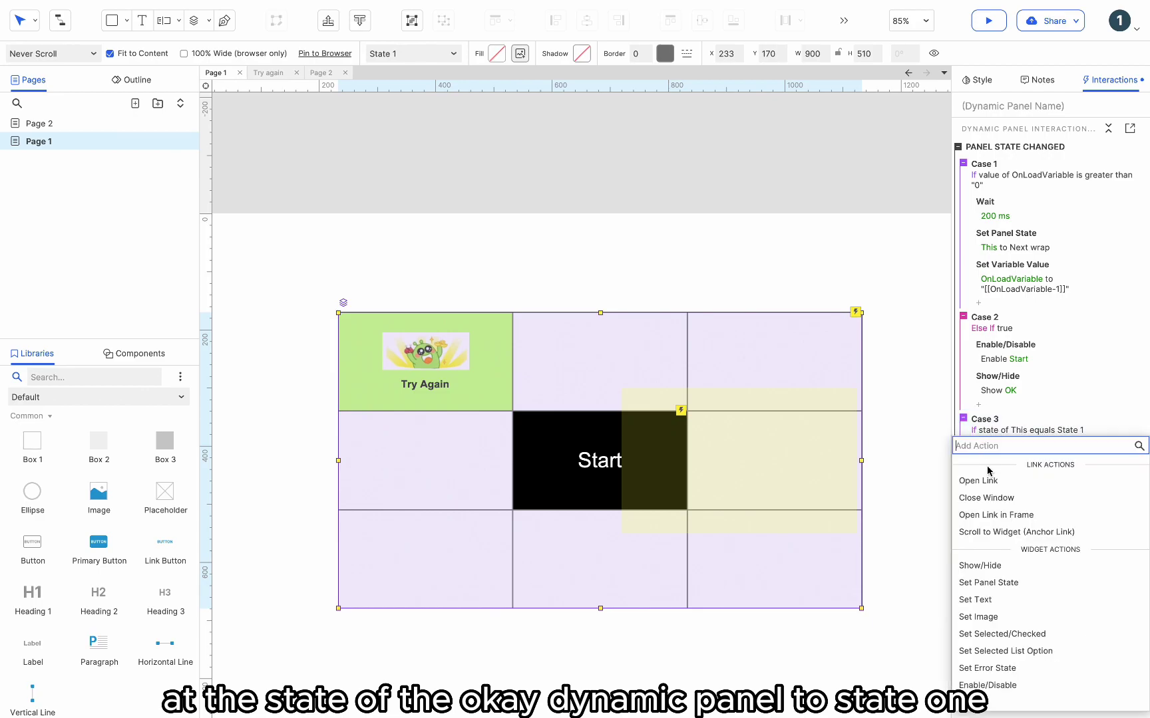
left_click(988, 583)
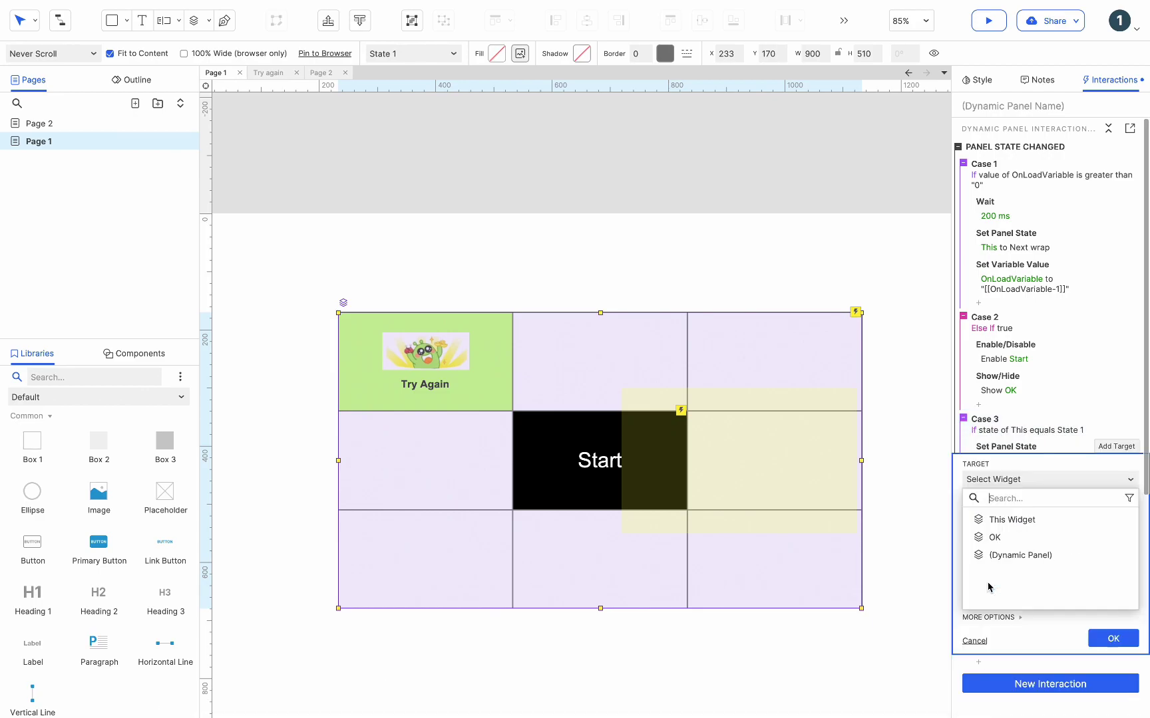
left_click(1006, 540)
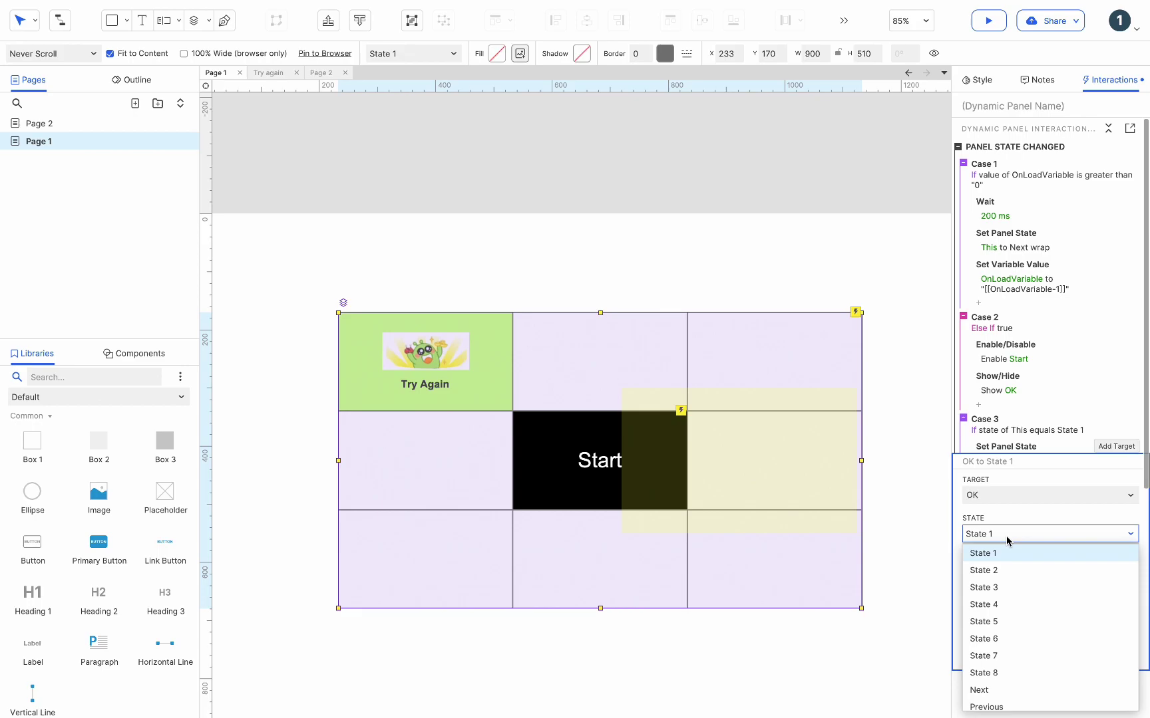
left_click(1007, 553)
left_click(1111, 654)
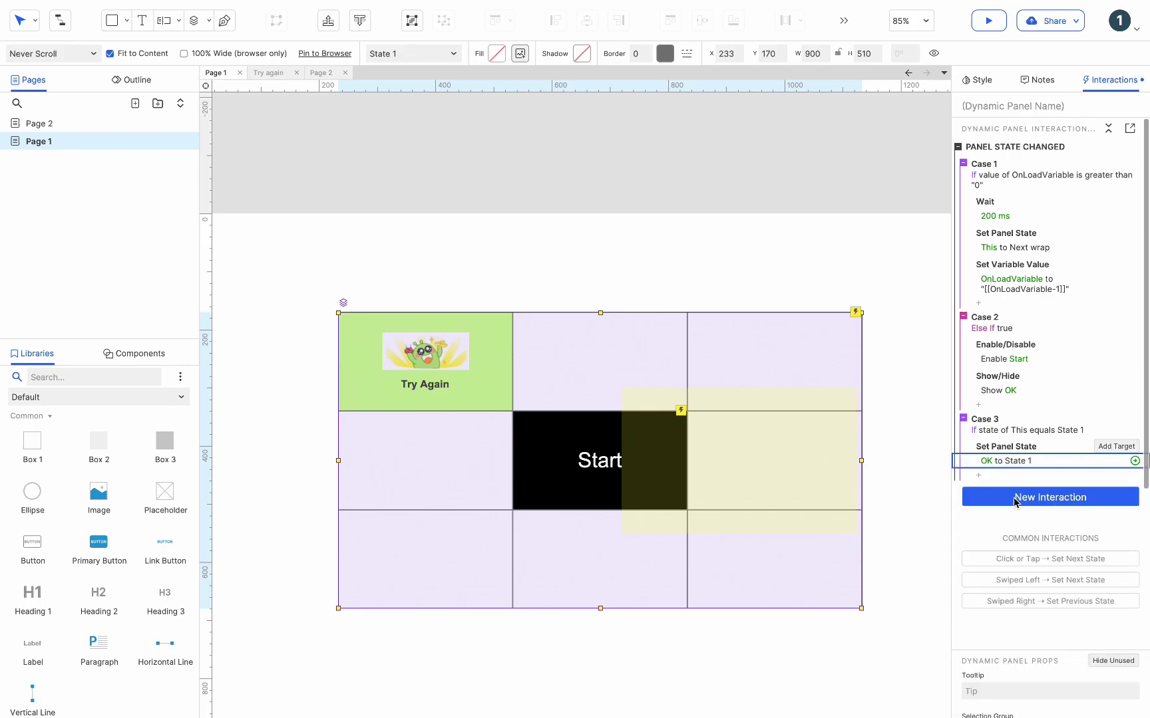
Duplicate Case 3 as a State 2 case that sets the OK popup to State 2
key("ctrl+c")
key("ctrl+v")
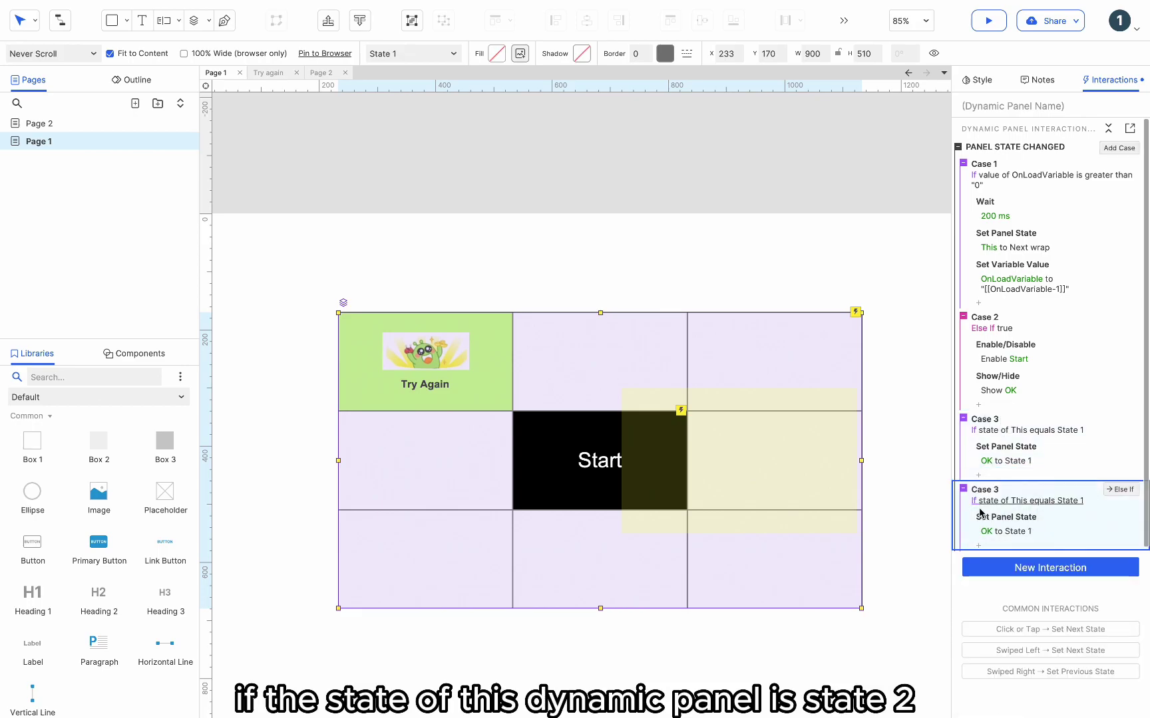
left_click(1041, 500)
left_click(736, 286)
left_click(736, 326)
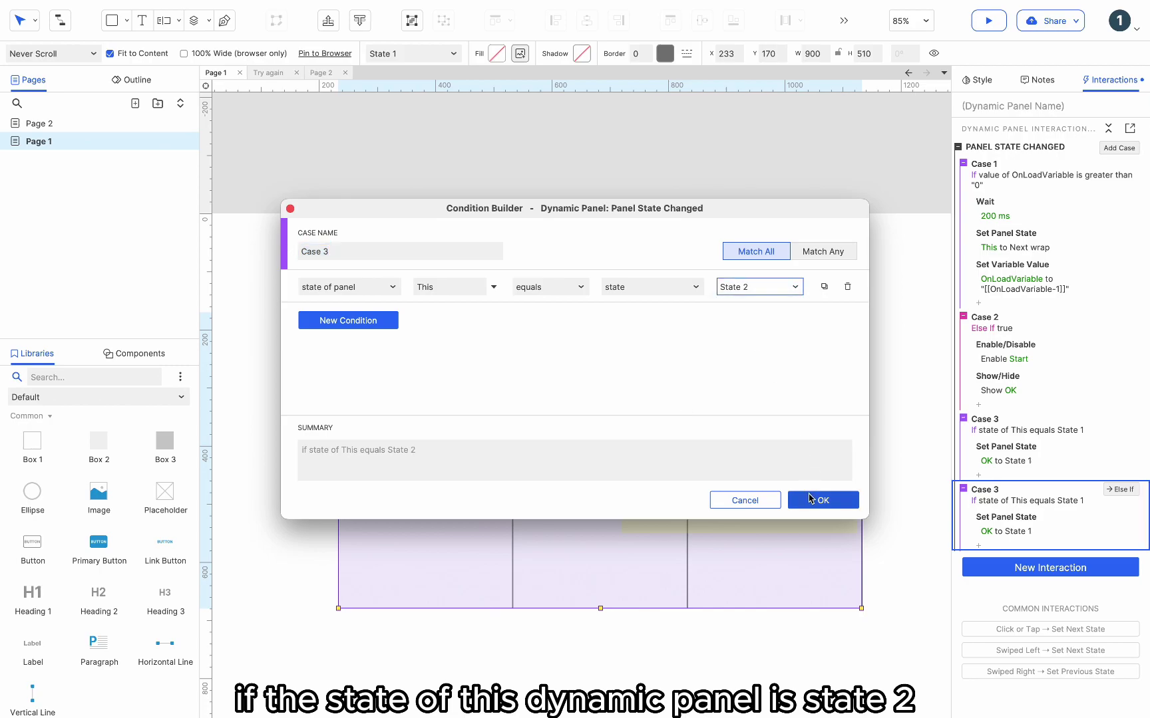
left_click(819, 500)
left_click(985, 531)
left_click(1002, 572)
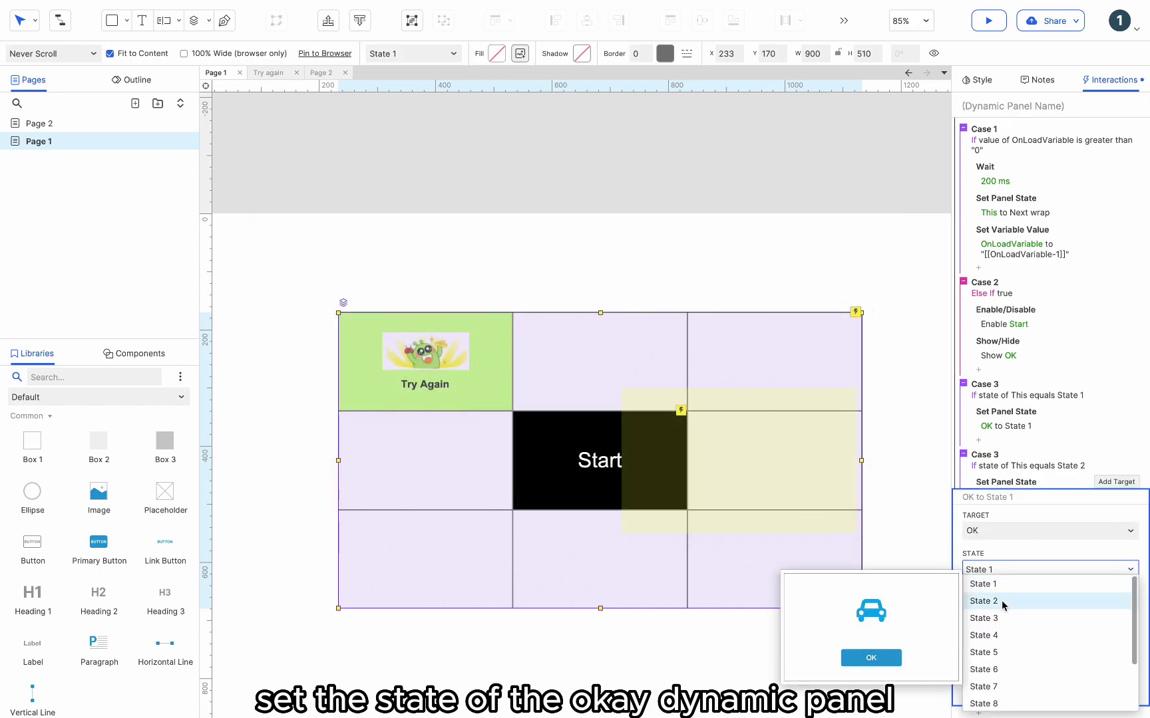
left_click(1001, 600)
left_click(1112, 690)
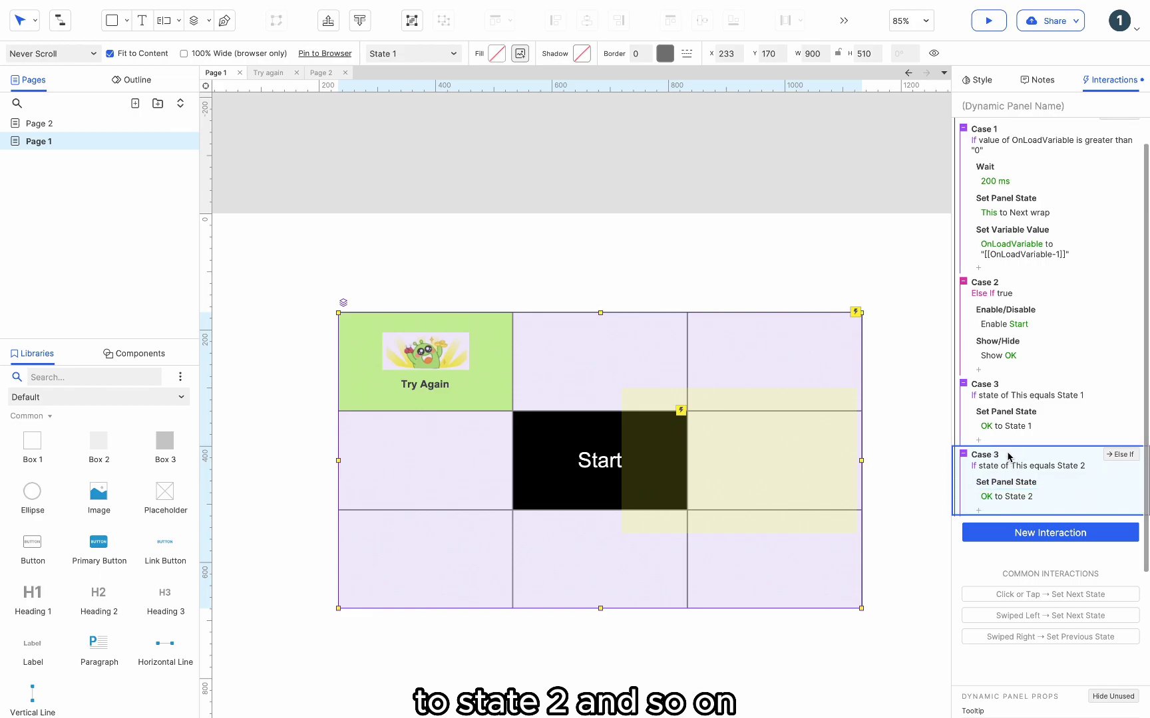
Paste two more copies and edit them into State 3 and State 4 cases
key("ctrl+v")
left_click(1038, 536)
left_click(727, 287)
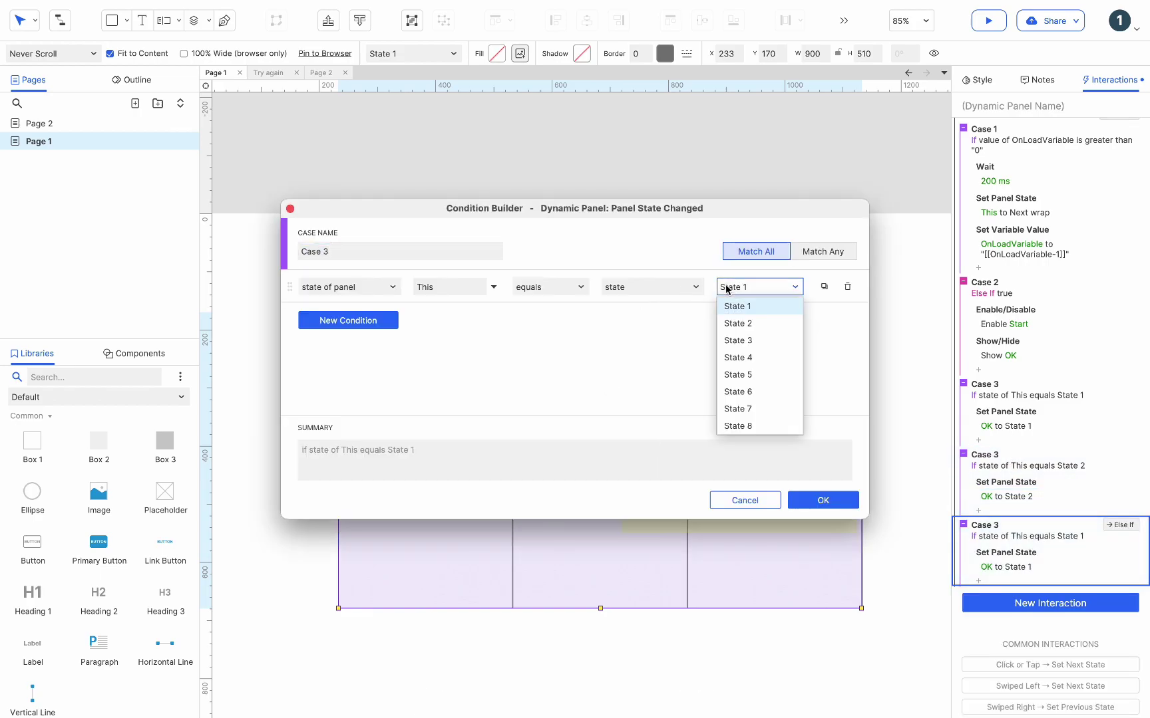
left_click(733, 341)
left_click(822, 500)
left_click(1006, 566)
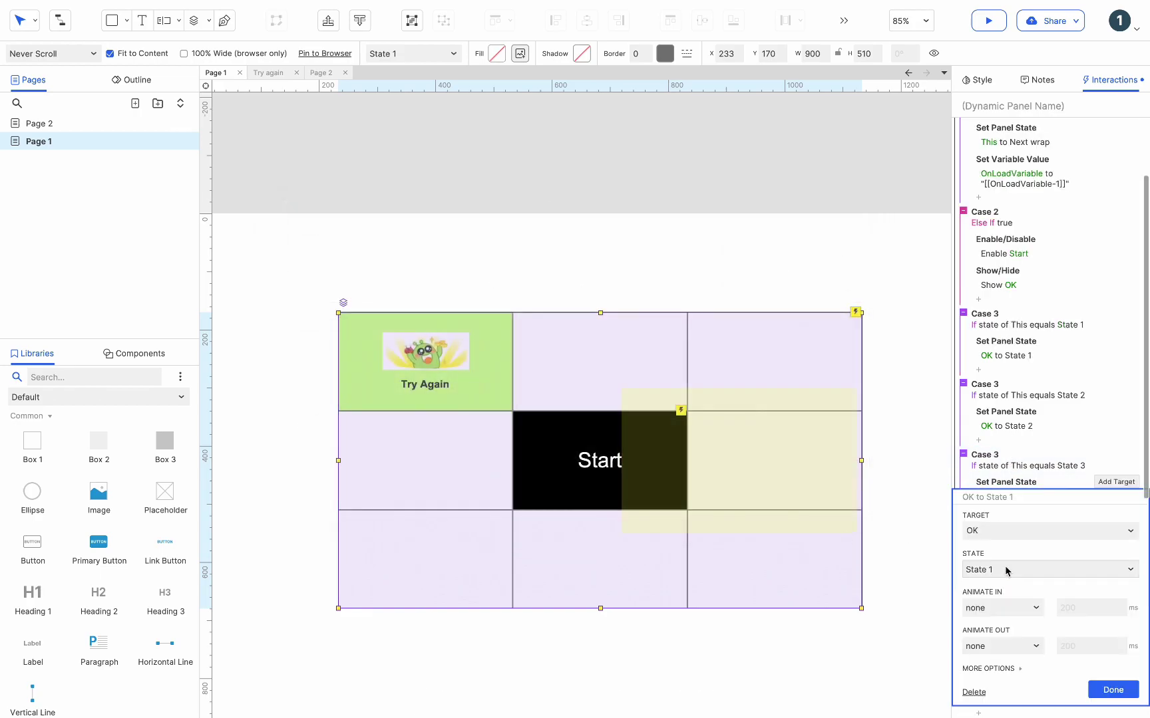
left_click(1112, 689)
key("ctrl+v")
left_click(1038, 536)
left_click(749, 288)
left_click(732, 359)
left_click(822, 500)
Add pasted cases for States 5 and 6, each setting OK to the matching state
key("ctrl+v")
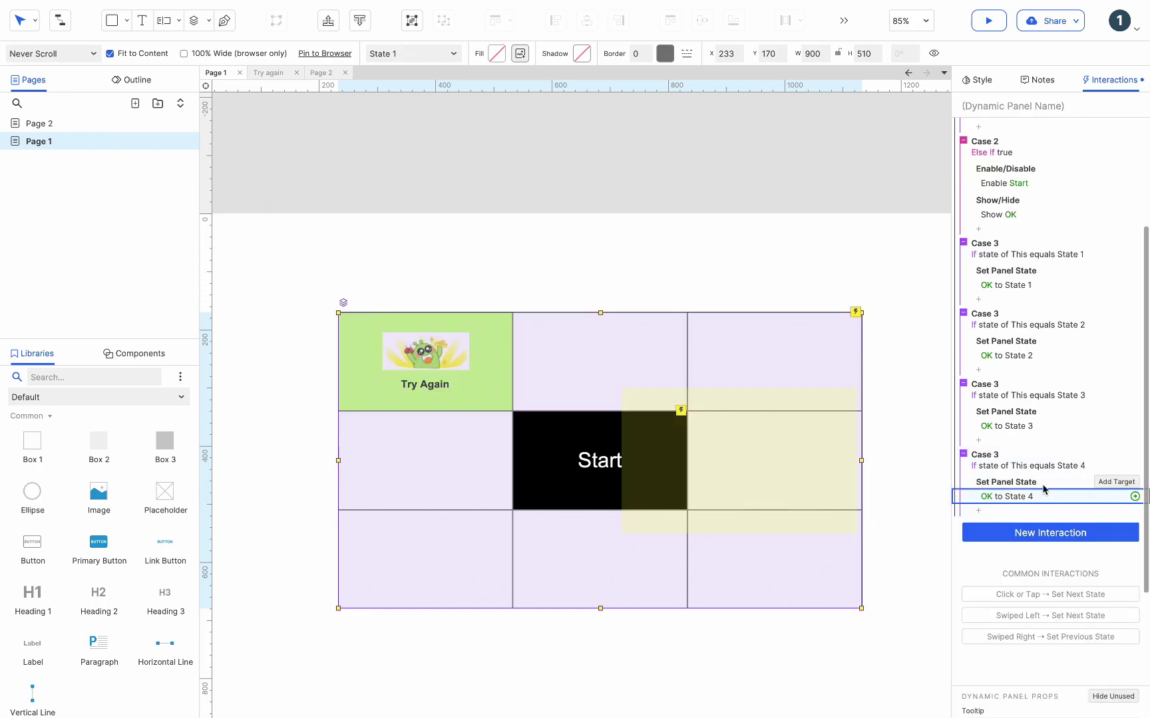
left_click(1027, 465)
left_click(749, 287)
left_click(729, 376)
left_click(822, 501)
left_click(1005, 496)
left_click(1021, 570)
left_click(1112, 690)
key("ctrl+v")
left_click(1028, 536)
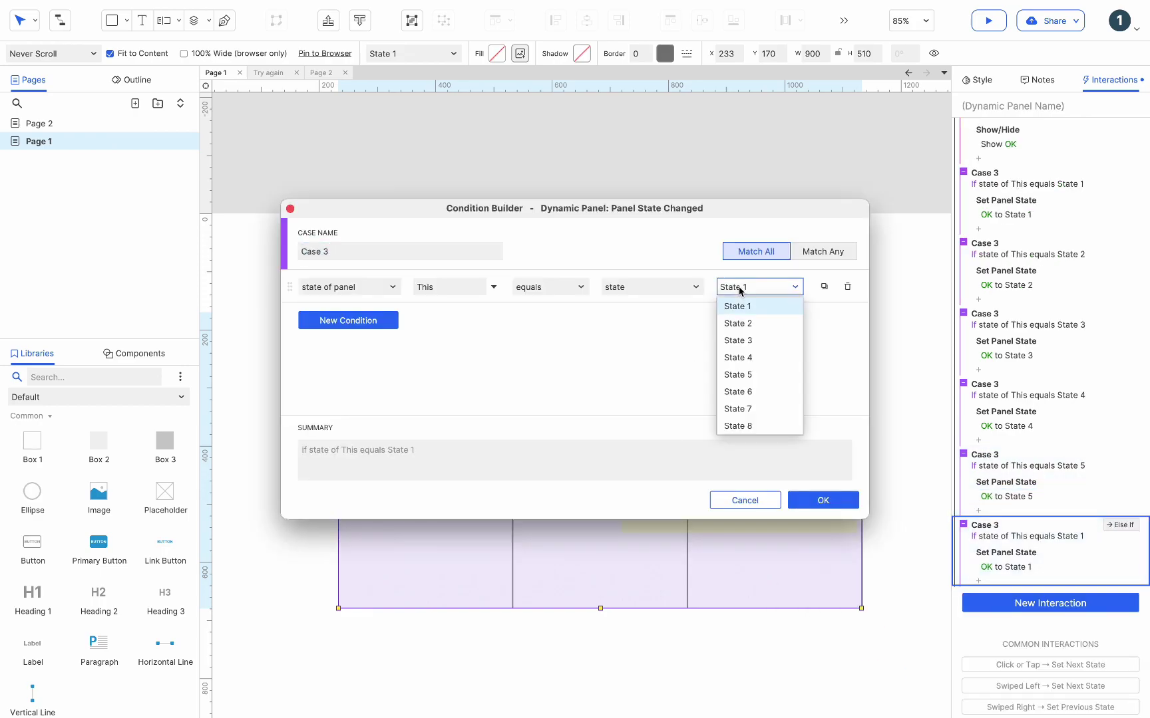
left_click(730, 392)
left_click(822, 500)
left_click(1006, 566)
left_click(1108, 690)
Add the final pasted cases for States 7 and 8 with matching OK popup states
key("ctrl+v")
left_click(1045, 536)
left_click(730, 408)
left_click(822, 500)
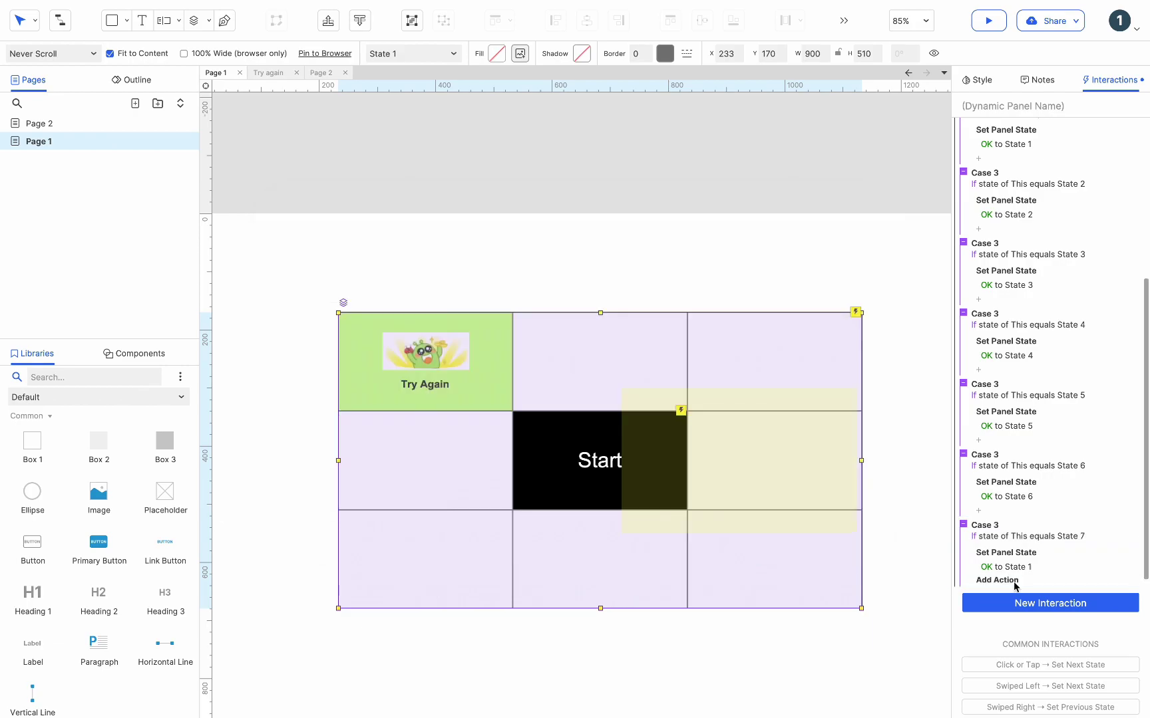
left_click(1006, 567)
left_click(1108, 690)
key("ctrl+v")
left_click(1038, 536)
left_click(731, 424)
left_click(822, 500)
left_click(1009, 567)
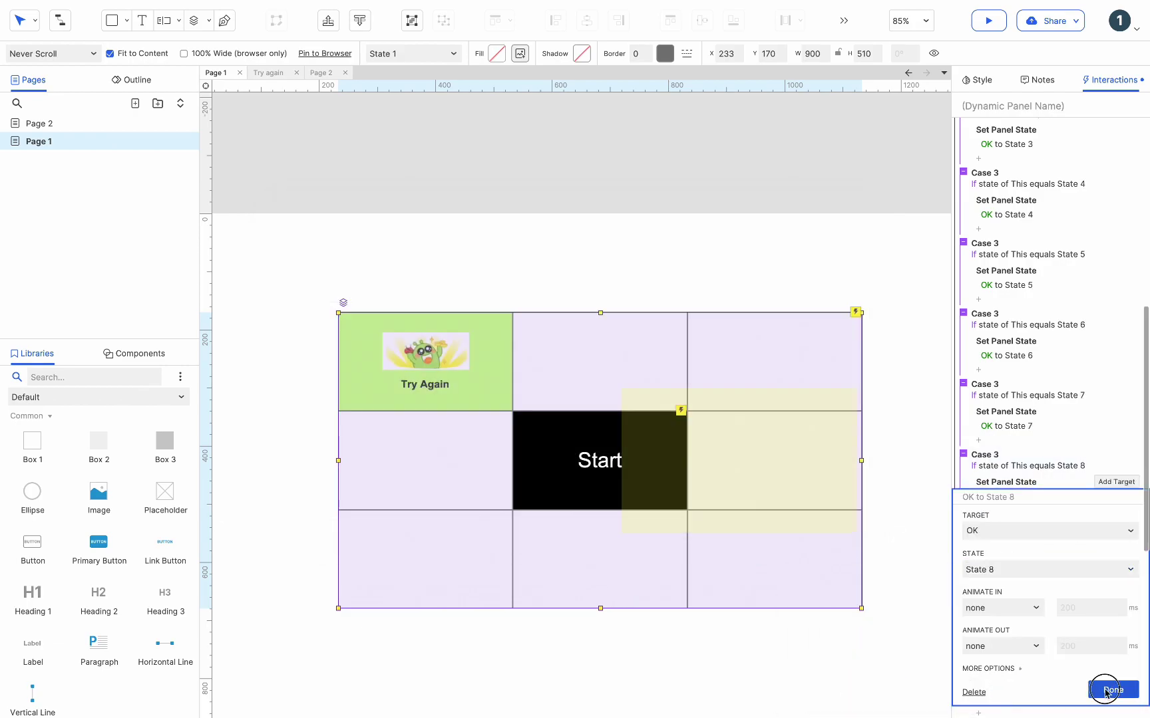
left_click(1107, 689)
Drag the OK popup panel over the centre of the prize grid
left_click(781, 464)
left_click_drag(765, 441, 622, 435)
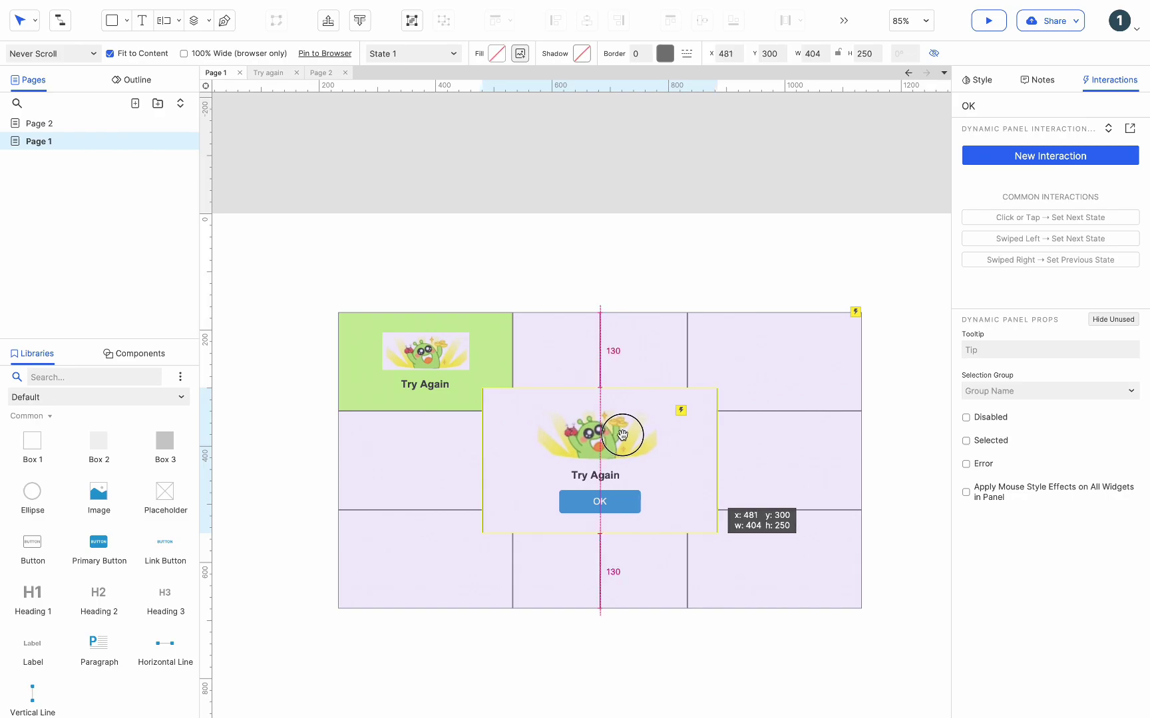
left_click(924, 312)
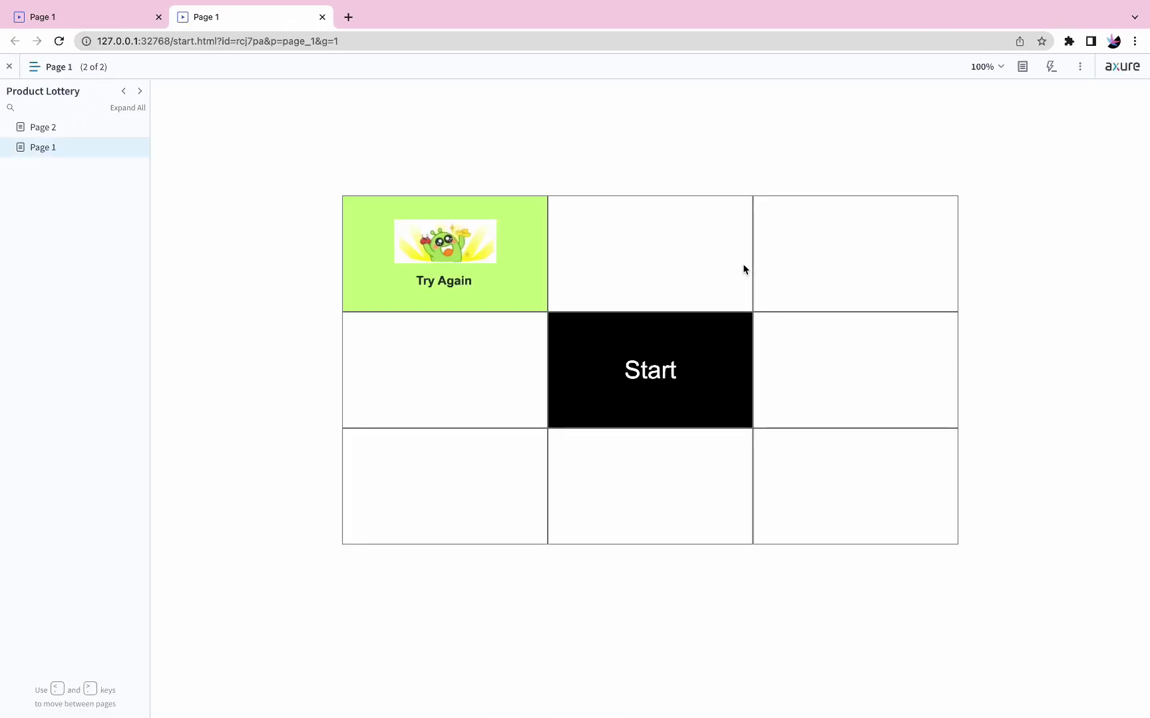
Spin three times in preview, confirming cutlery, car and life buoy popups match the highlighted prizes
left_click(663, 351)
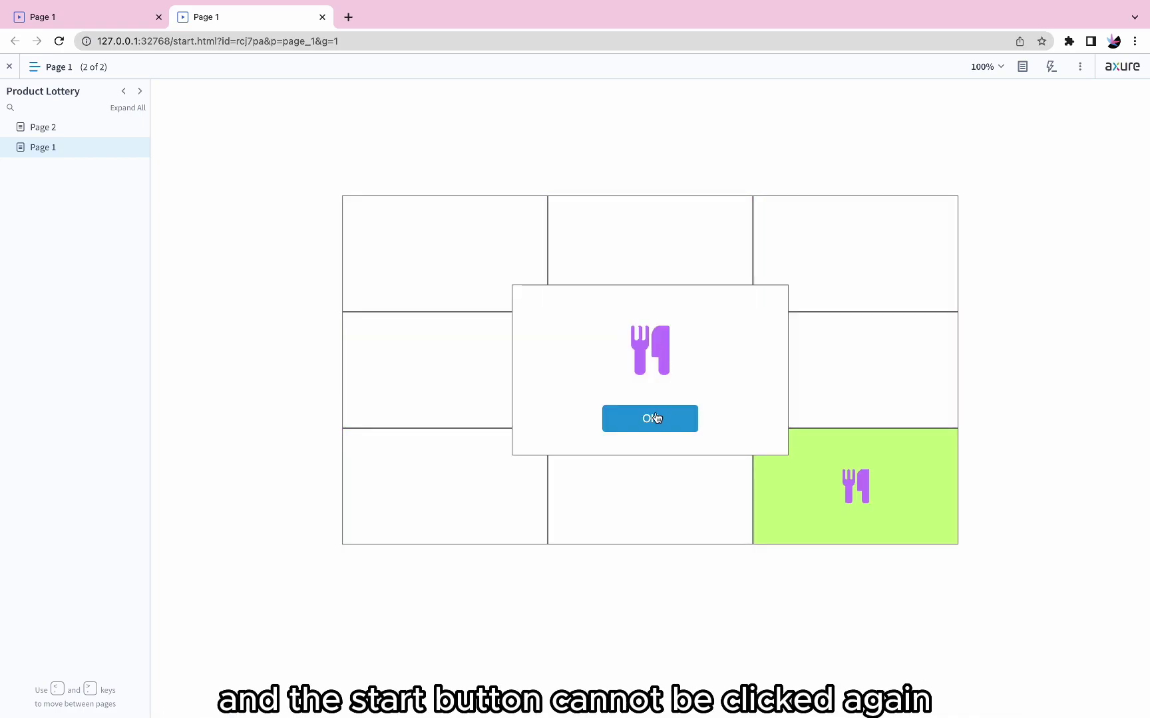
left_click(655, 417)
left_click(659, 379)
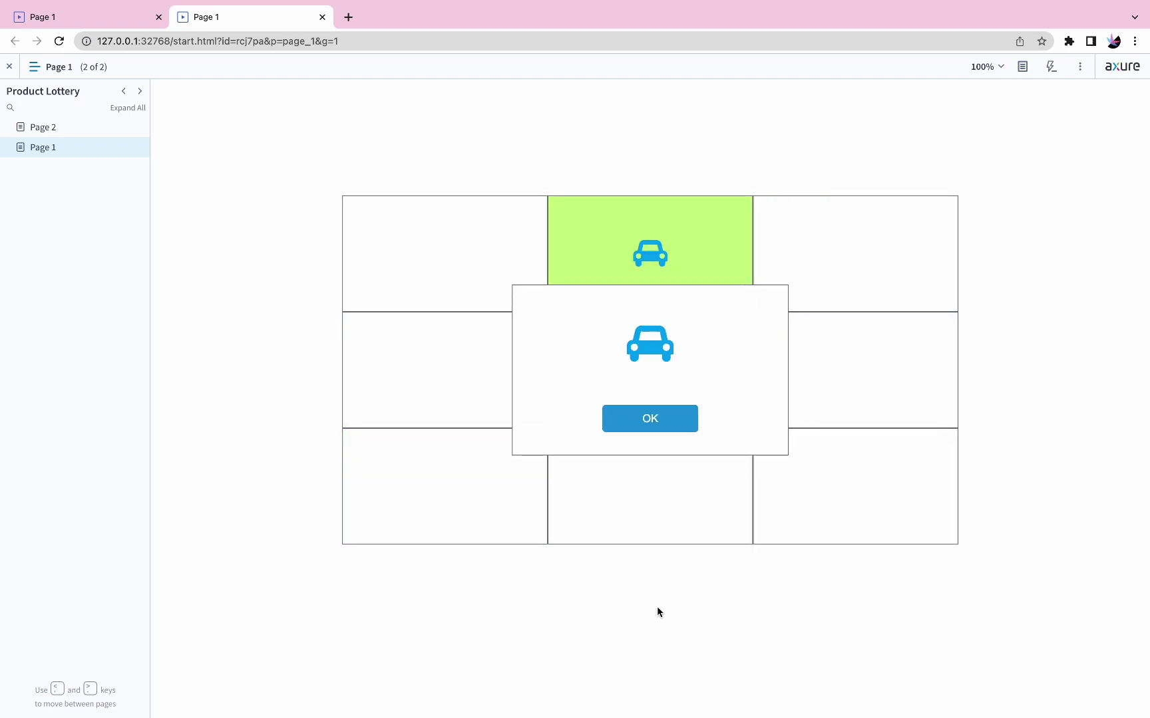
left_click(671, 430)
left_click(664, 392)
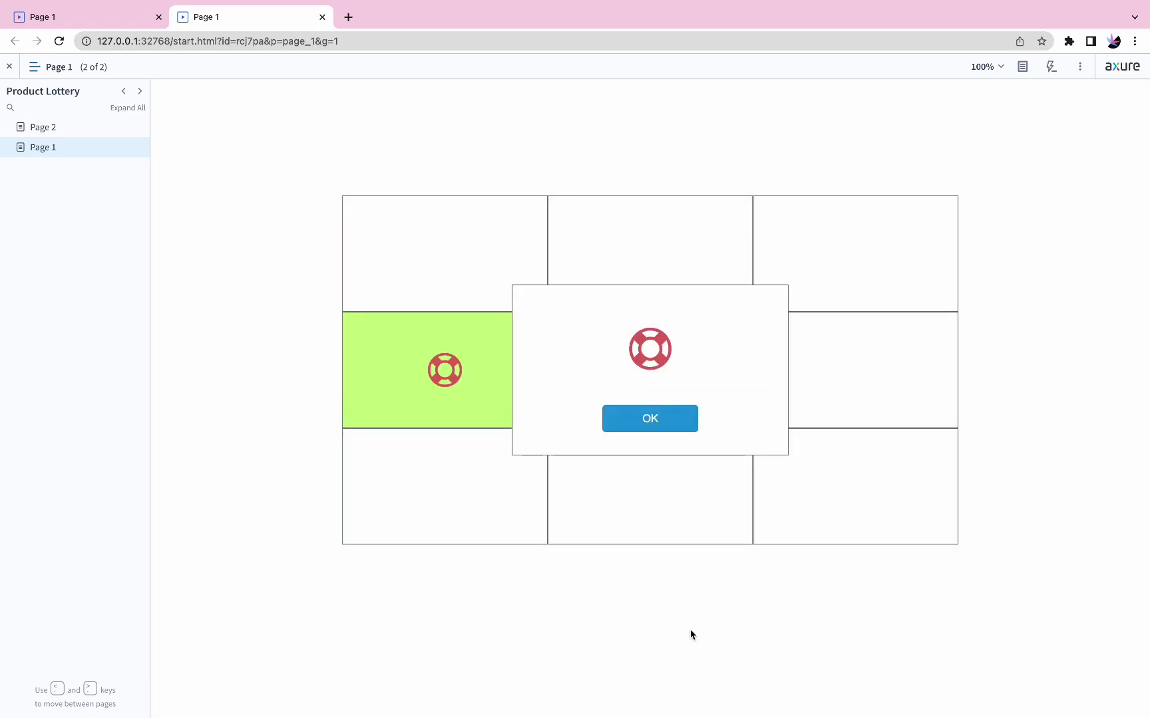
left_click(680, 417)
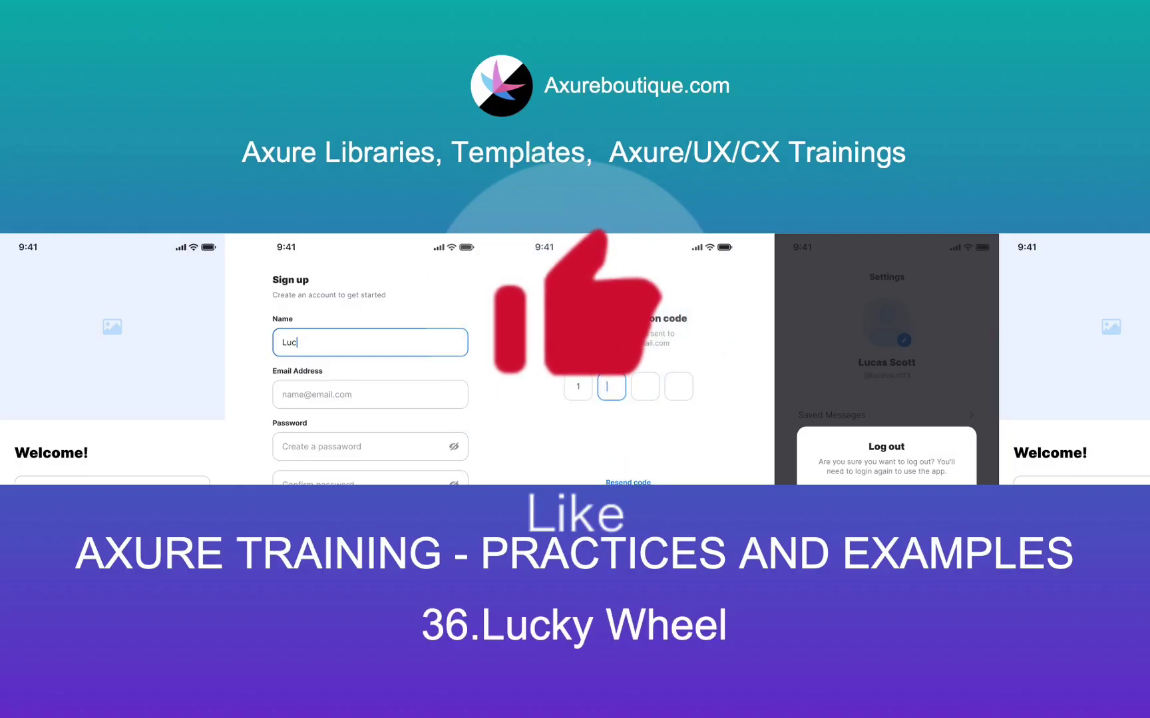